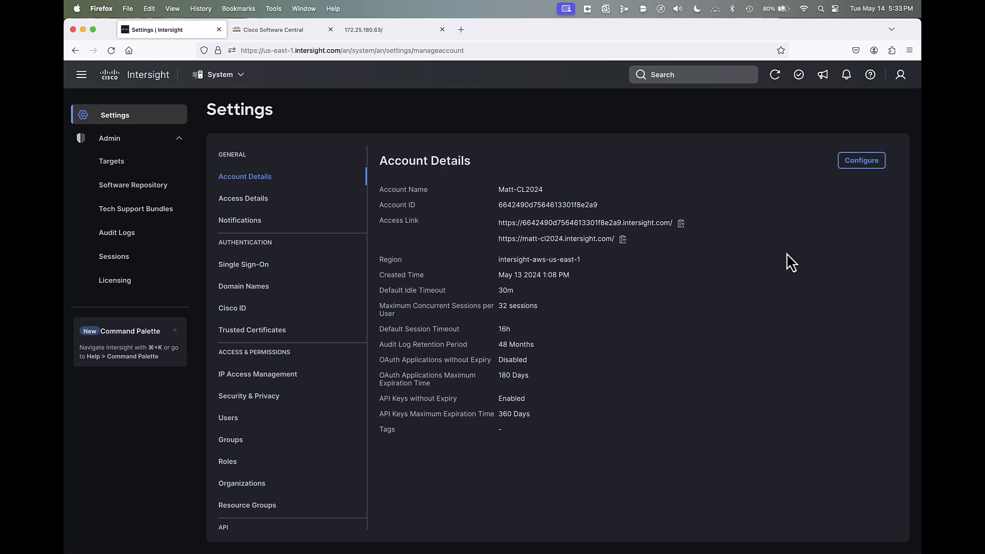
- Check the signed-in user's account, region and role details
{"action": "left_click", "coordinate": [900, 76]}
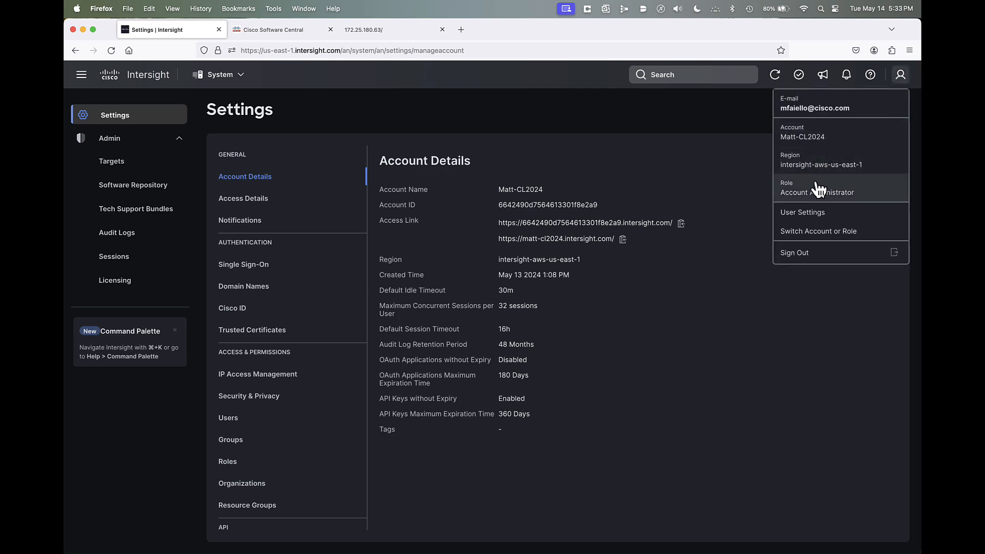
{"action": "left_click", "coordinate": [778, 371]}
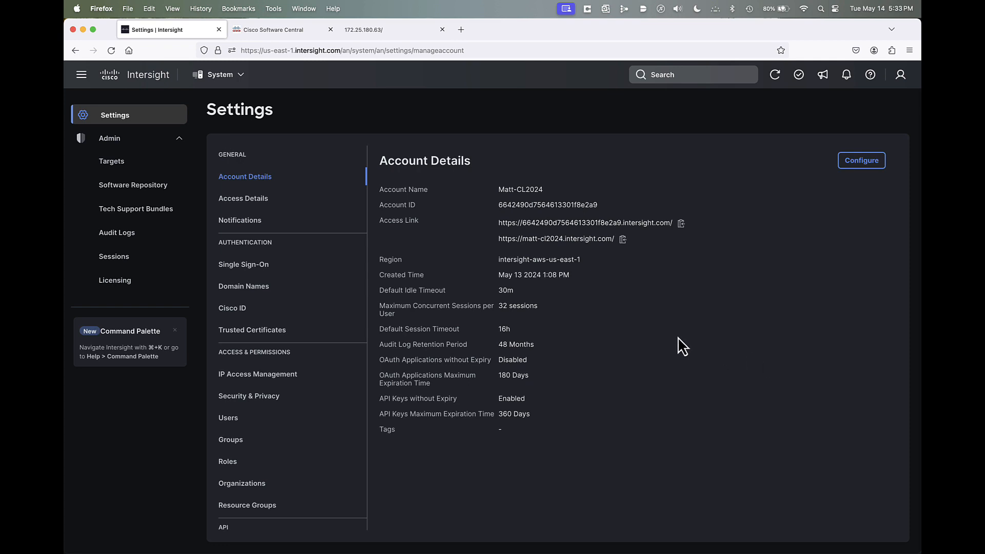
- Create an organization named SH-Network-Org with no resource sharing, resource groups or description
{"action": "left_click", "coordinate": [249, 483]}
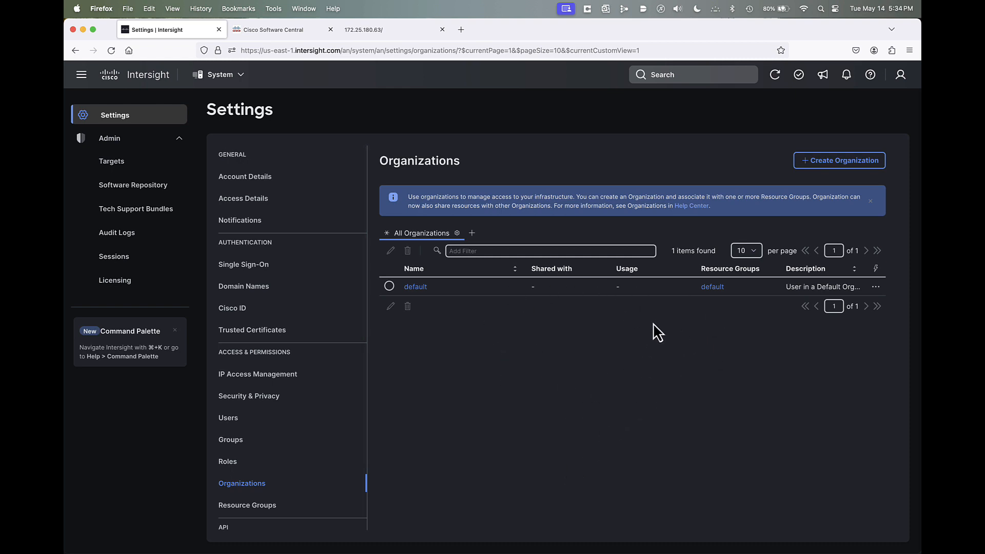
{"action": "left_click", "coordinate": [840, 162]}
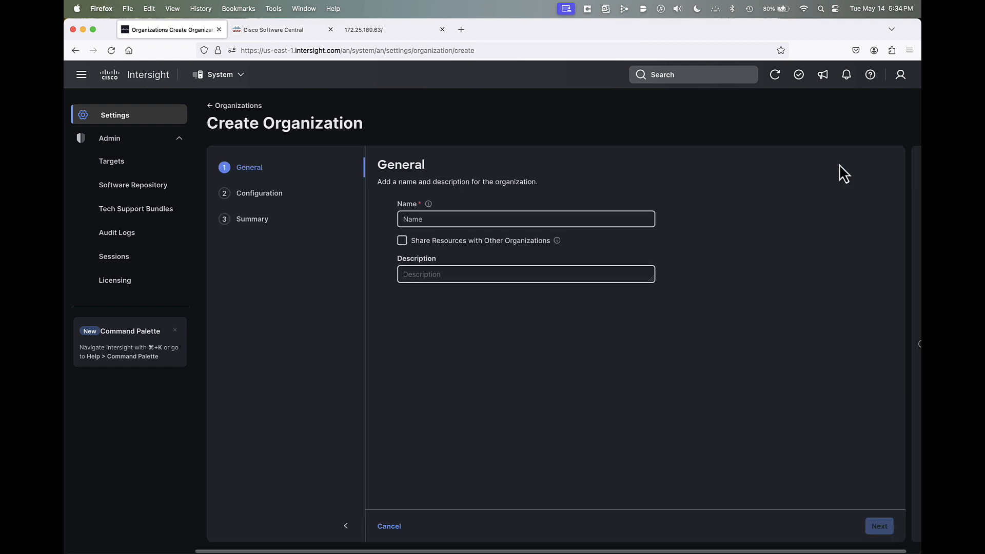
{"action": "left_click", "coordinate": [497, 217]}
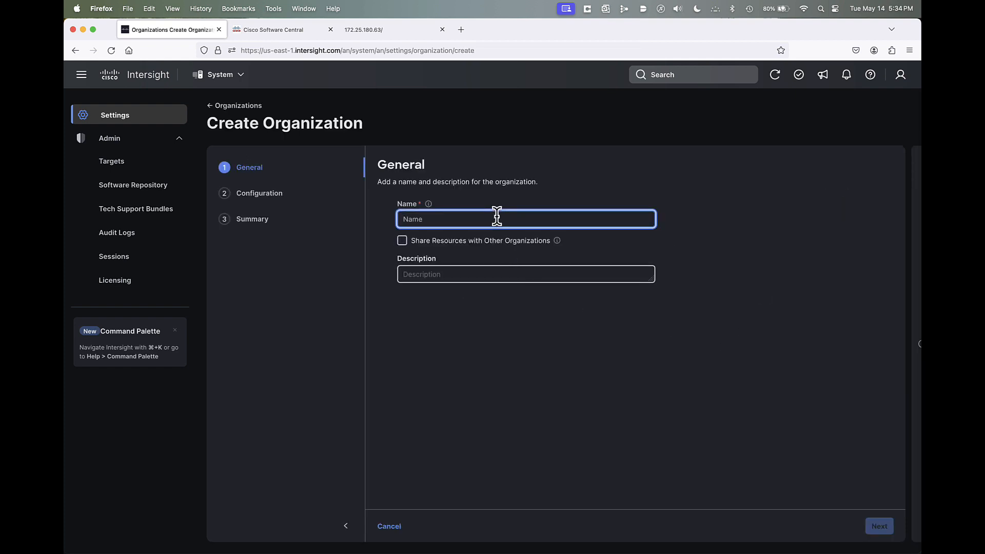
{"action": "type", "text": "SH"}
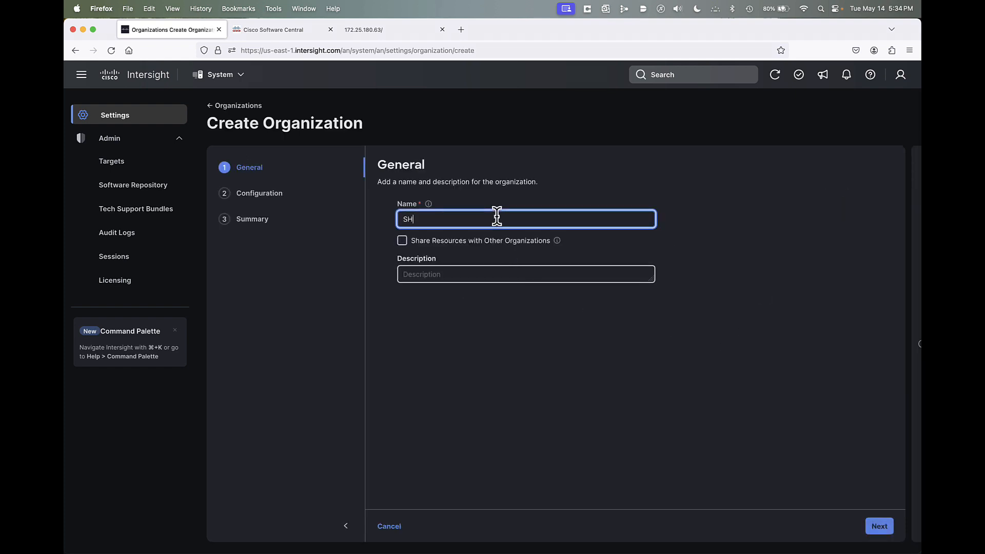
{"action": "type", "text": "-Network-Org"}
{"action": "left_click", "coordinate": [879, 527]}
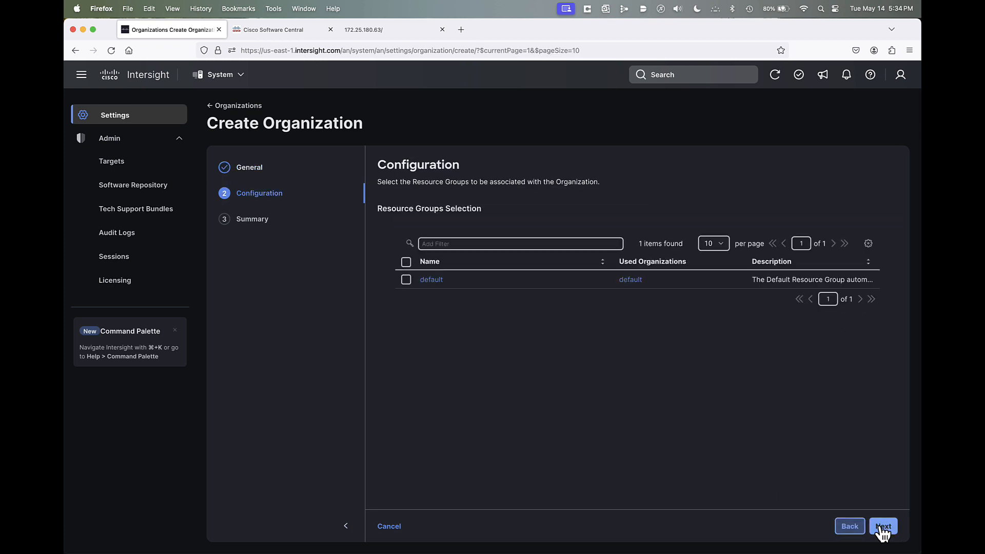
{"action": "left_click", "coordinate": [883, 529]}
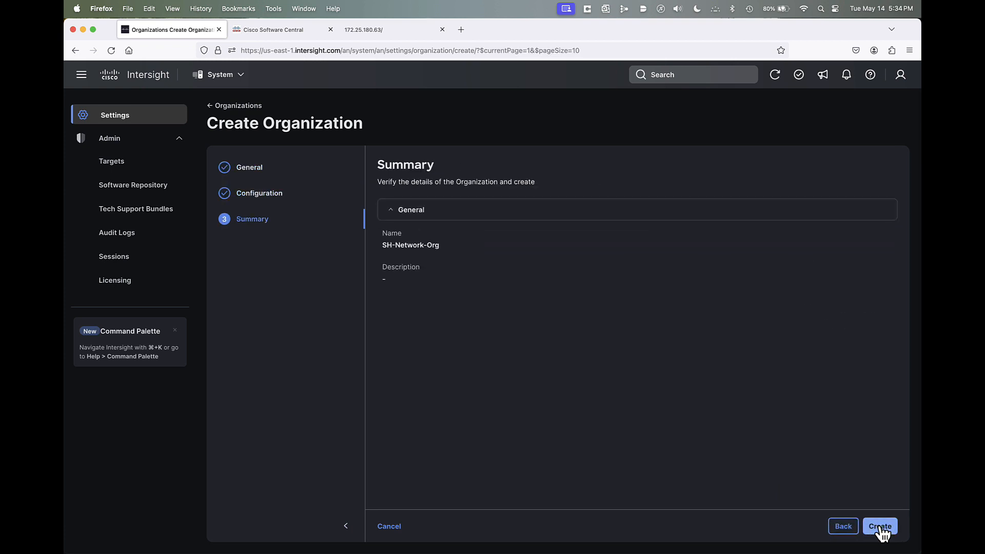
{"action": "left_click", "coordinate": [881, 527]}
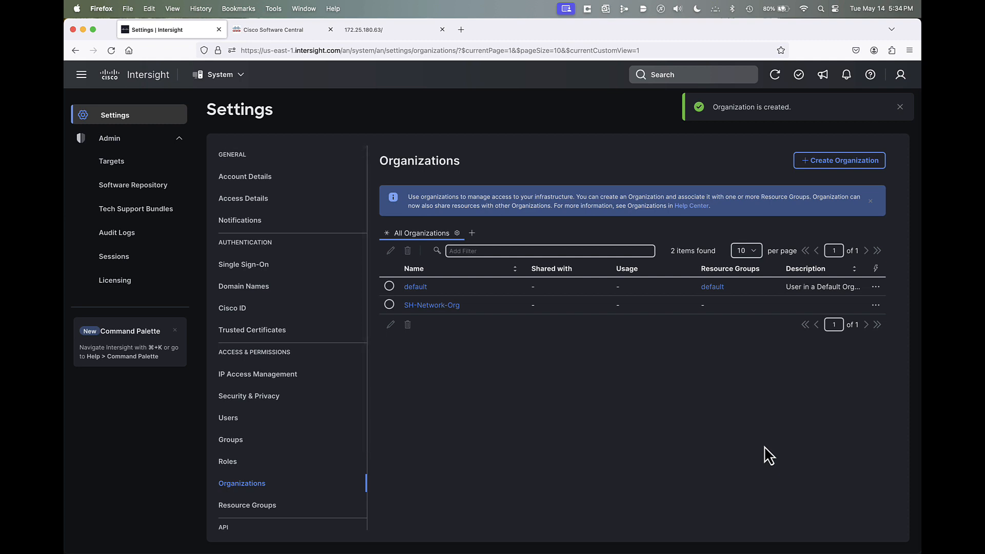
- Create a second organization named SH-Server-Org, leaving its resource groups unselected
{"action": "left_click", "coordinate": [836, 166]}
{"action": "left_click", "coordinate": [487, 219]}
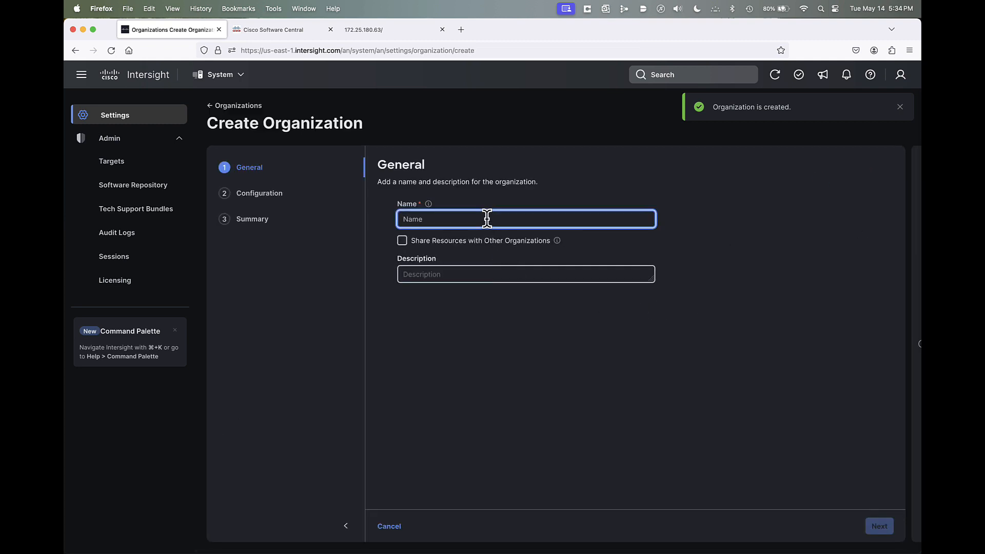
{"action": "type", "text": "SH-"}
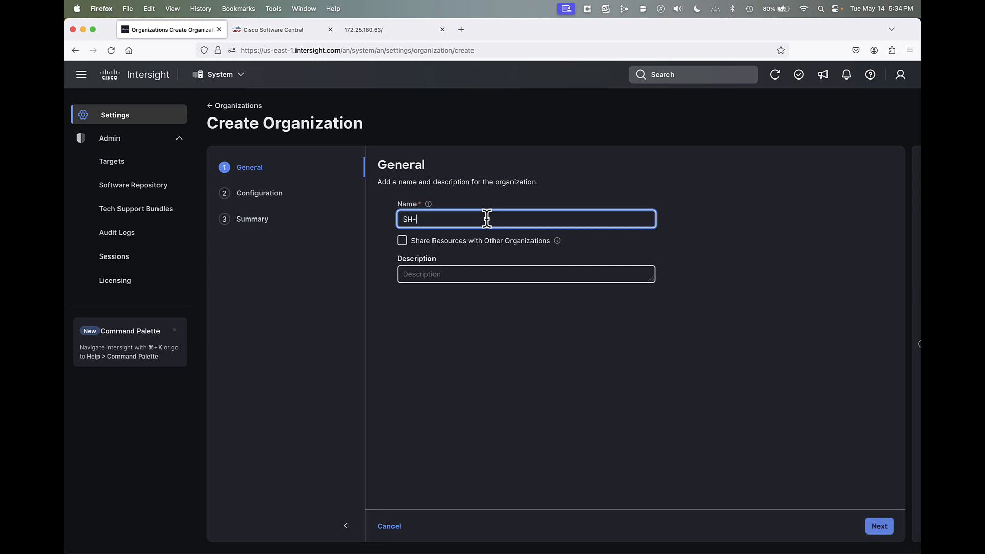
{"action": "type", "text": "Server-Org"}
{"action": "left_click", "coordinate": [880, 527]}
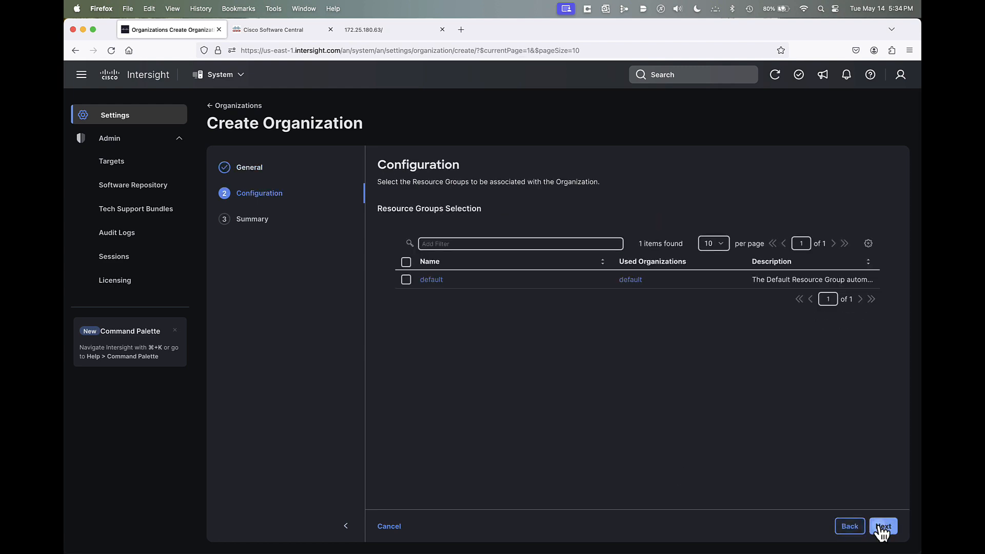
{"action": "left_click", "coordinate": [882, 529]}
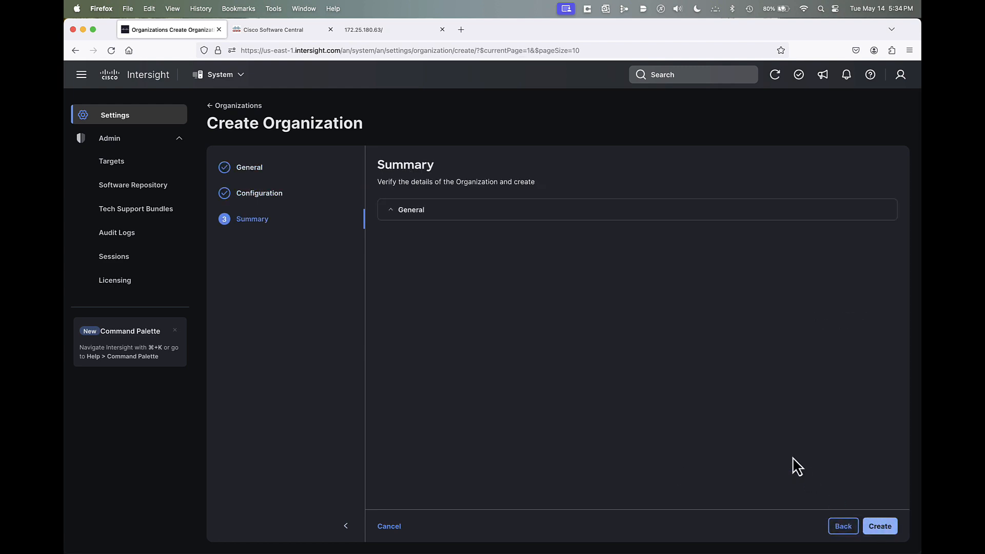
{"action": "left_click", "coordinate": [879, 526]}
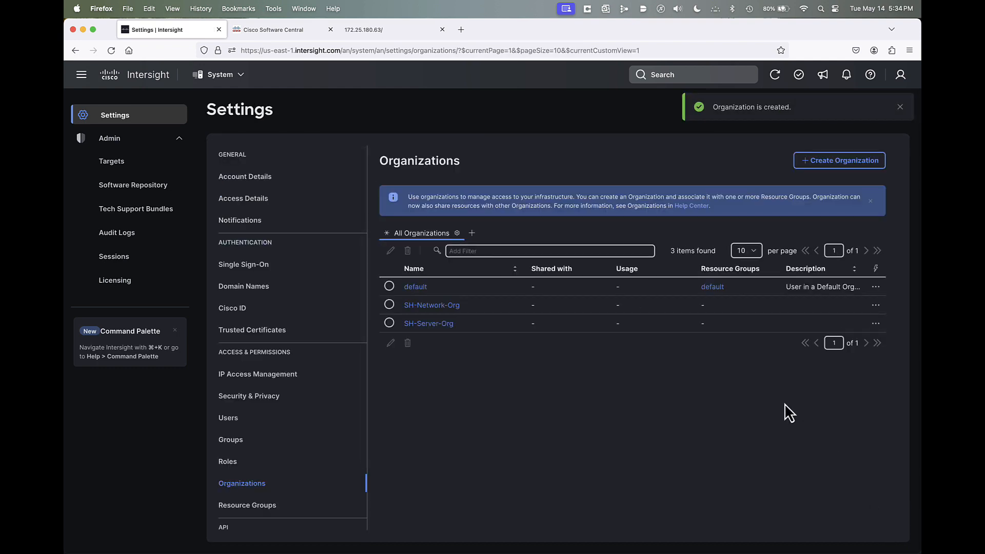
- Create a third organization named T-Prod-Org-A, without associating any resource group
{"action": "left_click", "coordinate": [814, 169]}
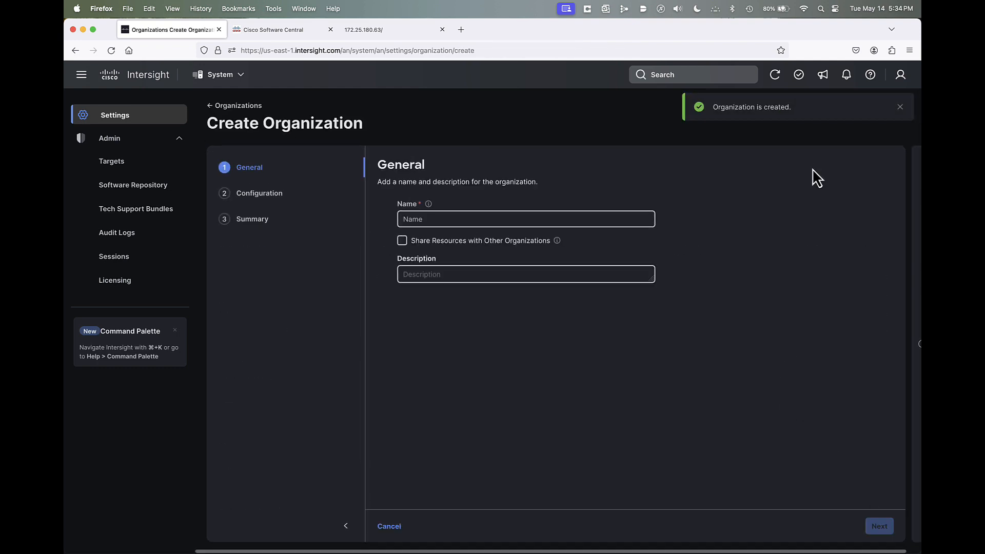
{"action": "left_click", "coordinate": [514, 216]}
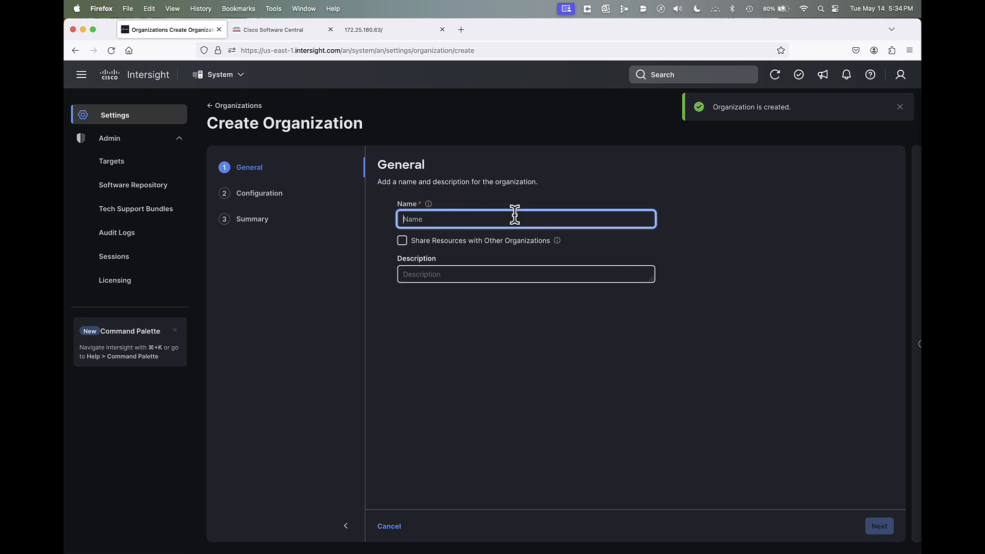
{"action": "type", "text": "T-Pr"}
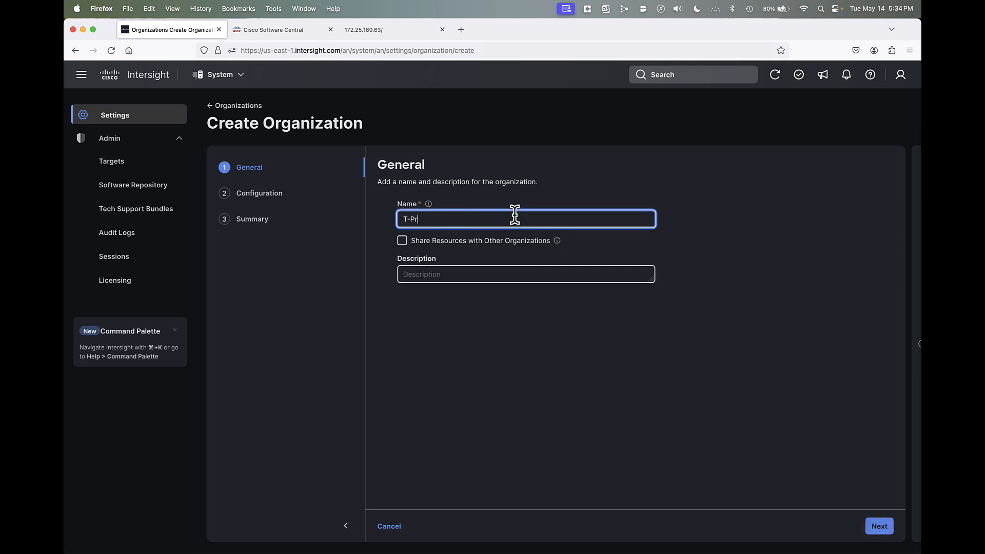
{"action": "type", "text": "od-Org-A"}
{"action": "left_click", "coordinate": [879, 528]}
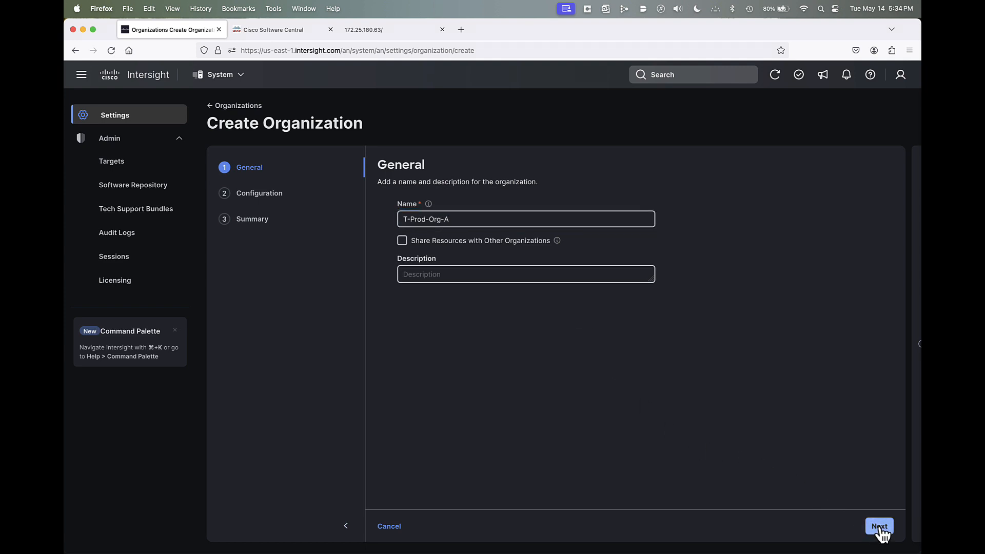
{"action": "left_click", "coordinate": [881, 528]}
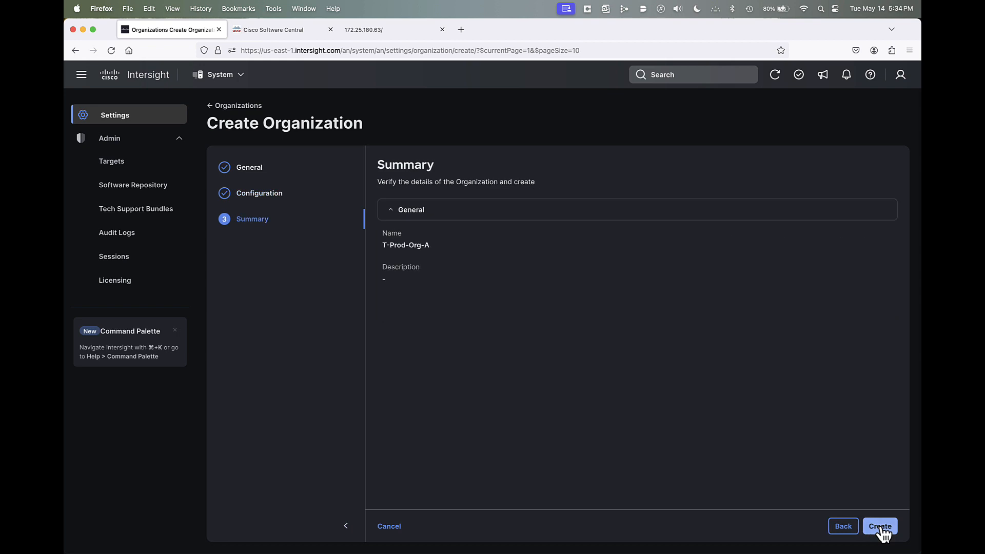
{"action": "left_click", "coordinate": [881, 527]}
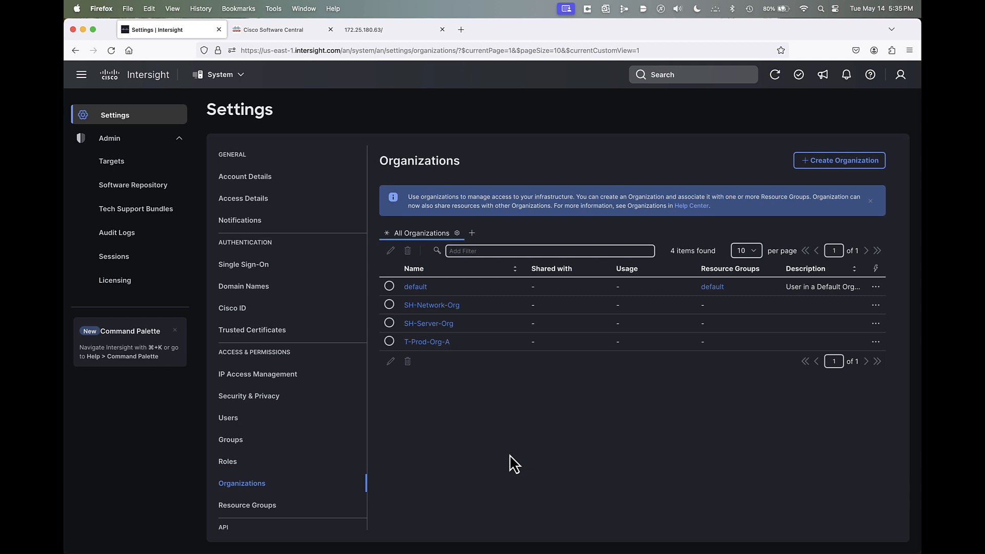
- Examine the details and targets of the default resource group
{"action": "left_click", "coordinate": [268, 513]}
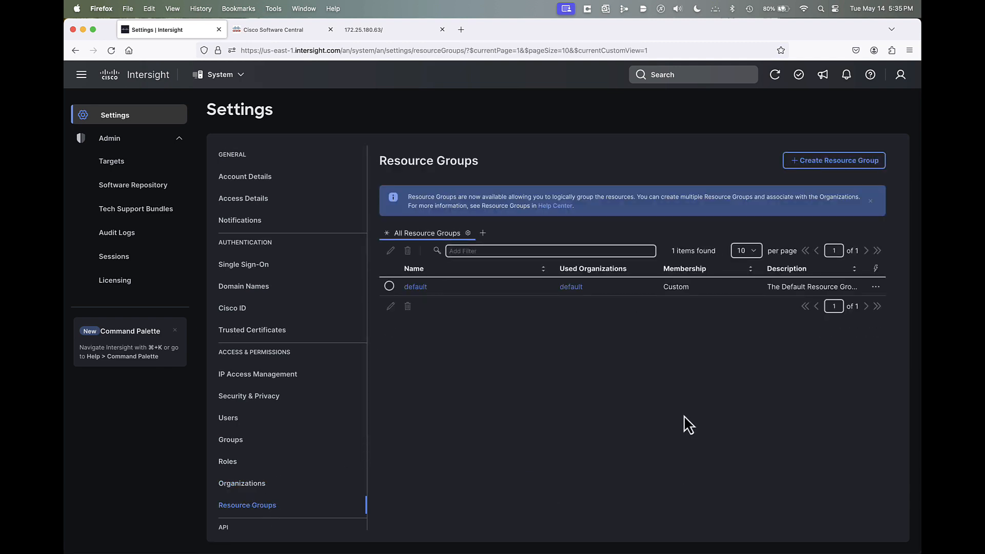
{"action": "left_click", "coordinate": [416, 288]}
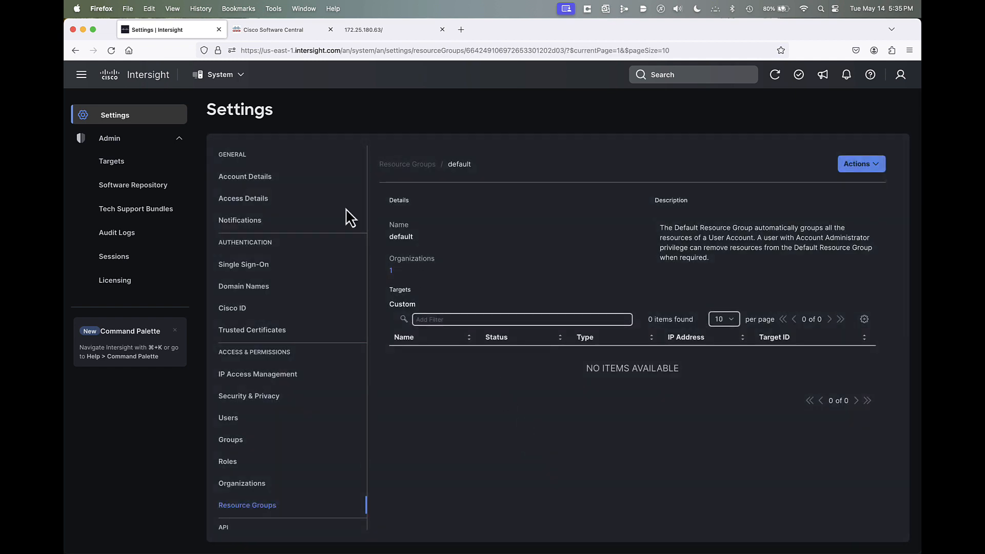
- Start claiming a new target of the type Cisco UCS Domain (Intersight Managed)
{"action": "left_click", "coordinate": [137, 162]}
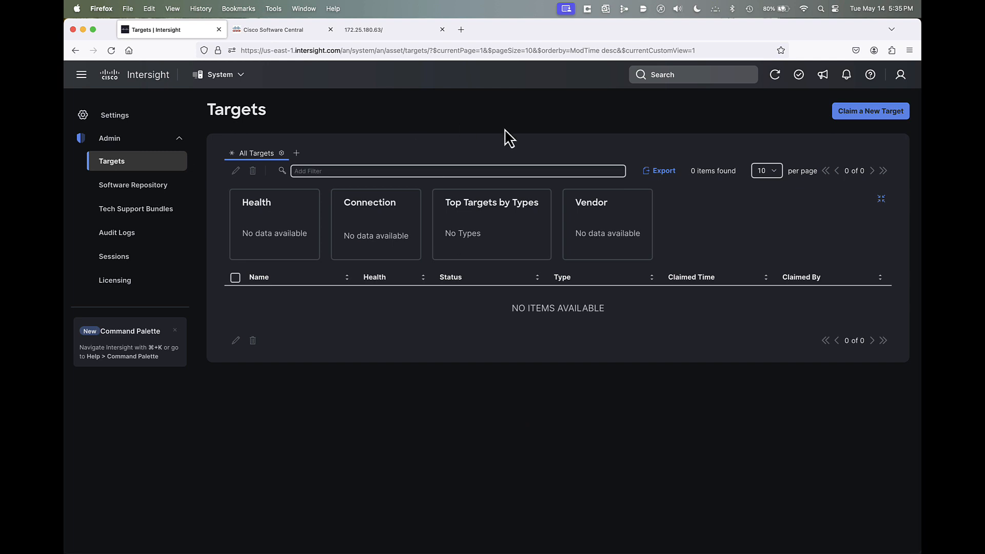
{"action": "left_click", "coordinate": [852, 121]}
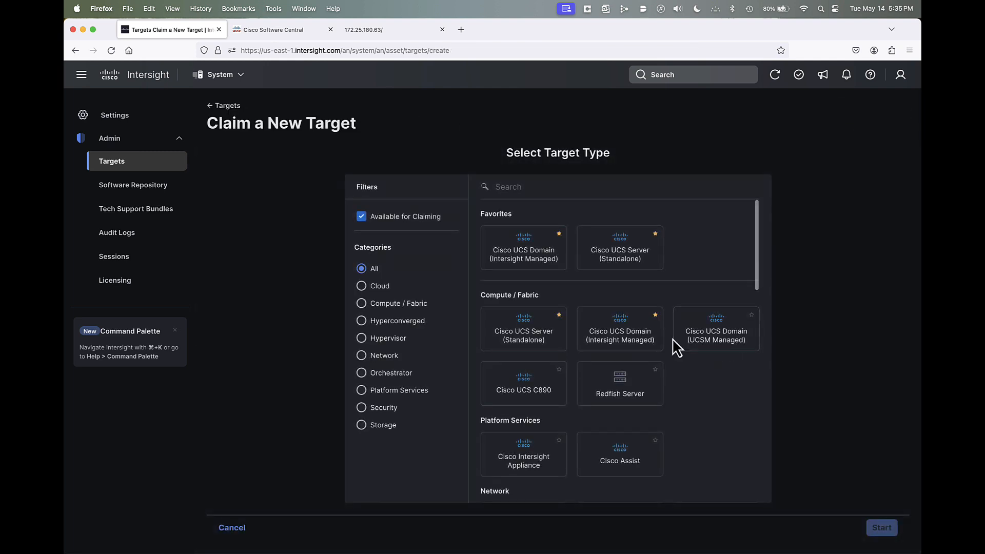
{"action": "left_click", "coordinate": [520, 251]}
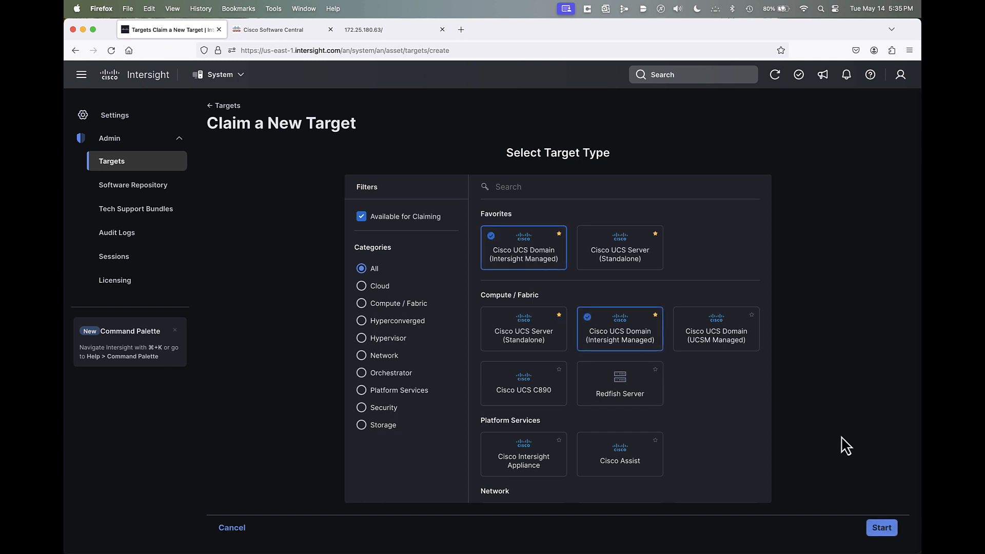
{"action": "left_click", "coordinate": [881, 528]}
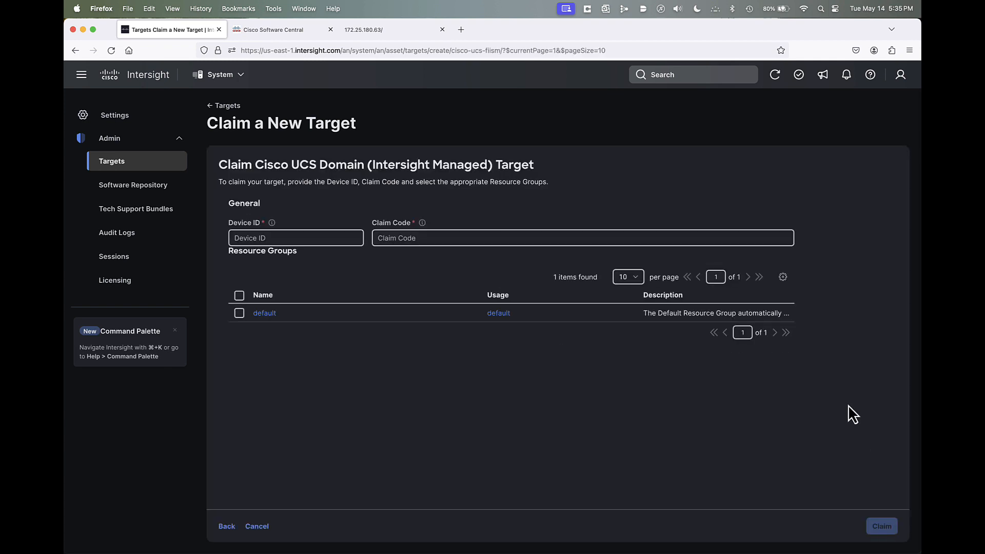
{"action": "left_click", "coordinate": [448, 243]}
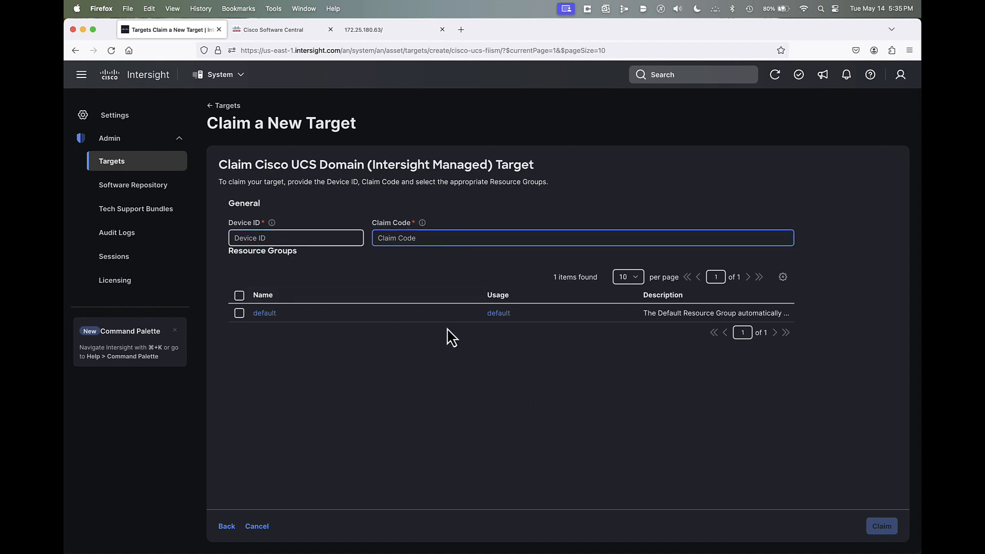
- Copy the Device ID from the fabric interconnect's Device Console and paste it into the target claim form's Device ID field
{"action": "left_click", "coordinate": [386, 29]}
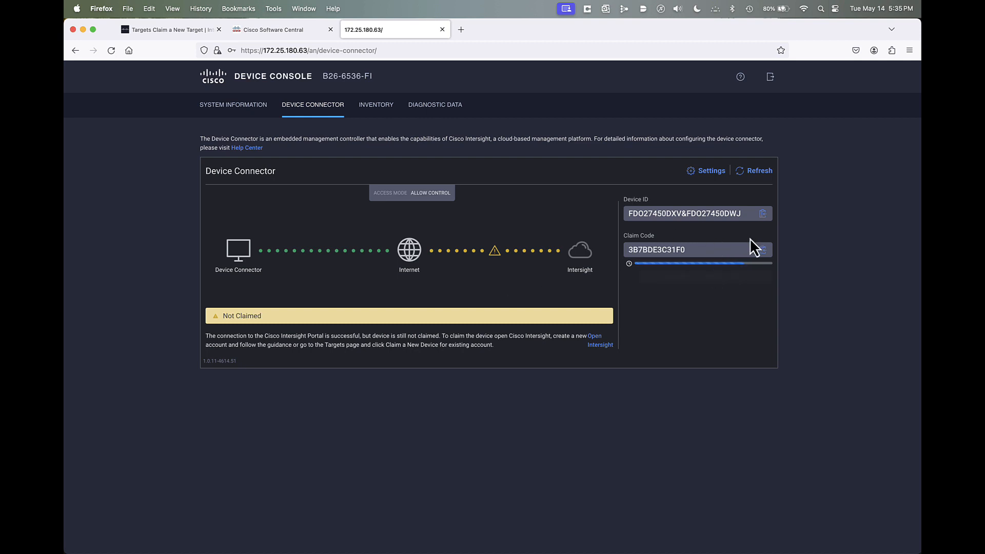
{"action": "left_click", "coordinate": [764, 214]}
{"action": "left_click", "coordinate": [180, 28]}
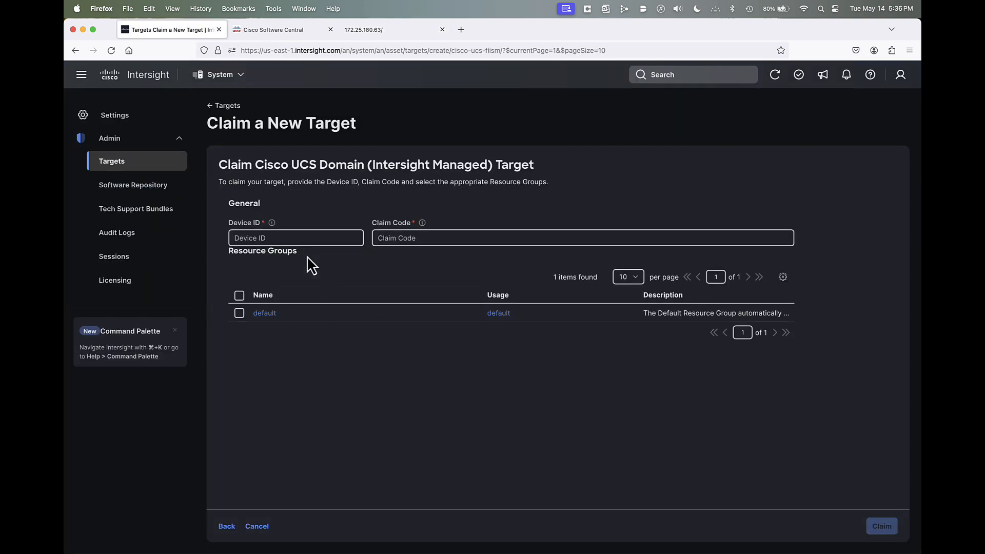
{"action": "left_click", "coordinate": [296, 239]}
{"action": "right_click", "coordinate": [301, 237]}
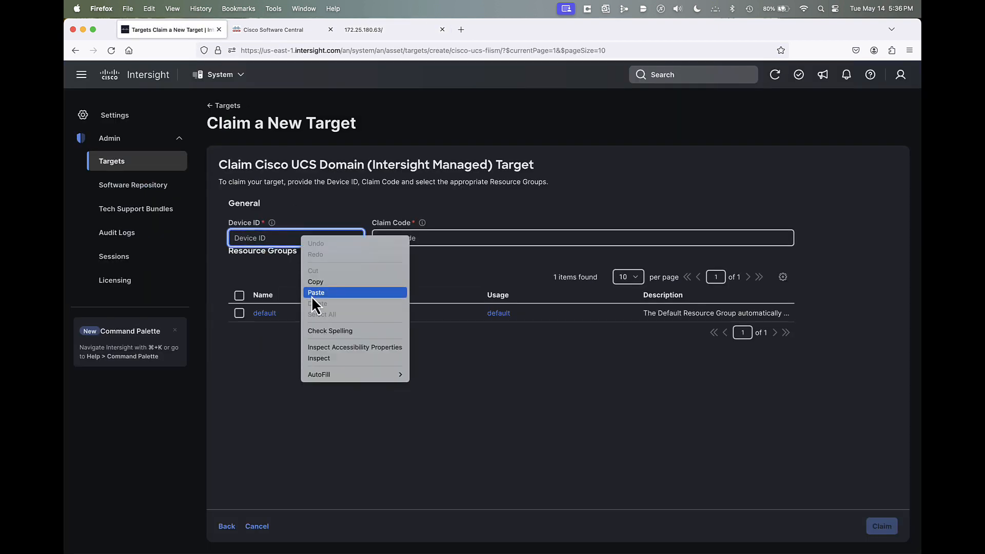
{"action": "left_click", "coordinate": [313, 294]}
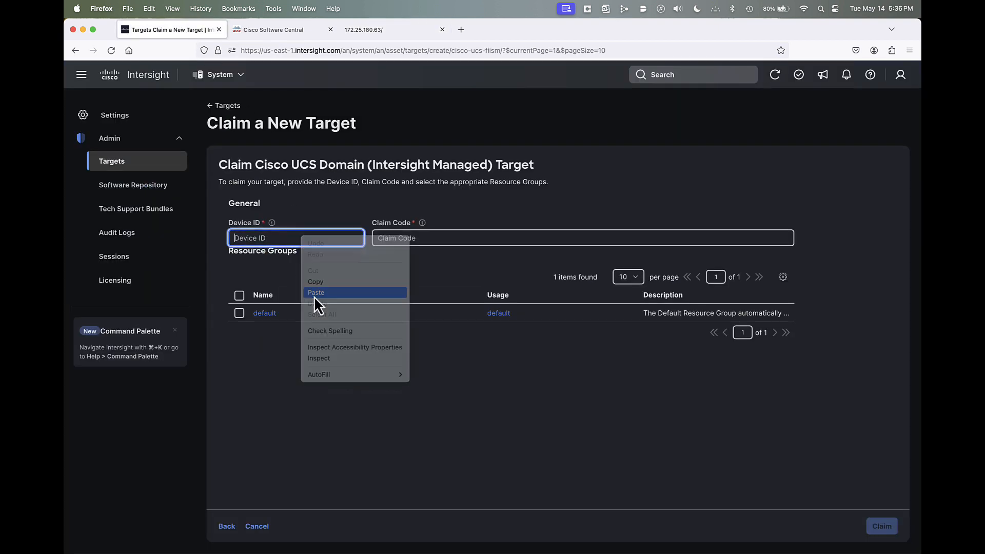
{"action": "left_click", "coordinate": [380, 30]}
{"action": "left_click", "coordinate": [763, 251]}
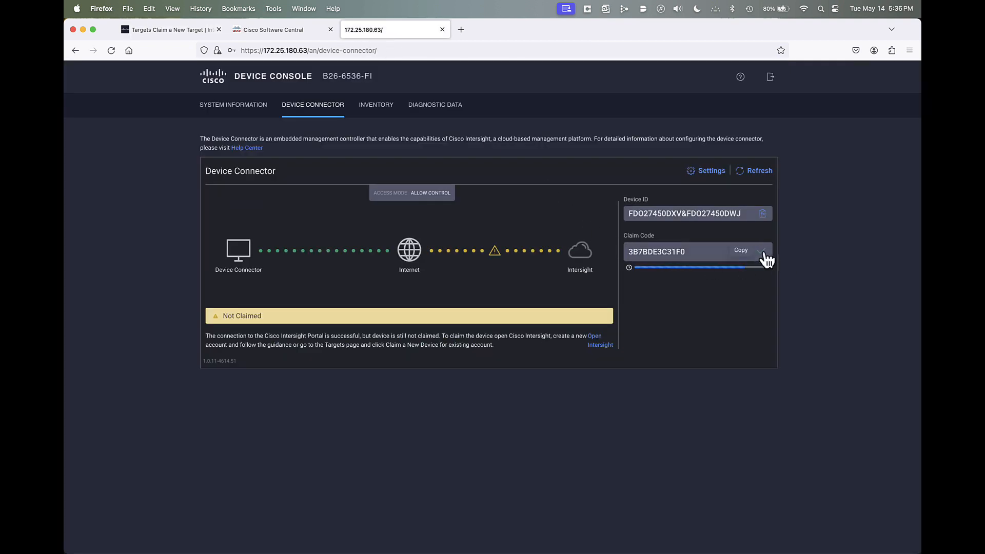
{"action": "left_click", "coordinate": [148, 34]}
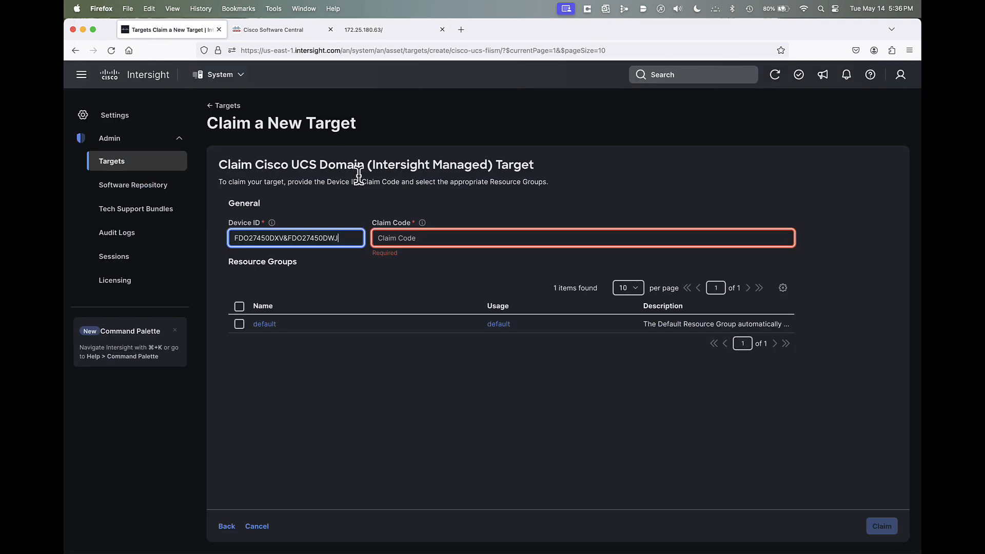
{"action": "left_click", "coordinate": [389, 237]}
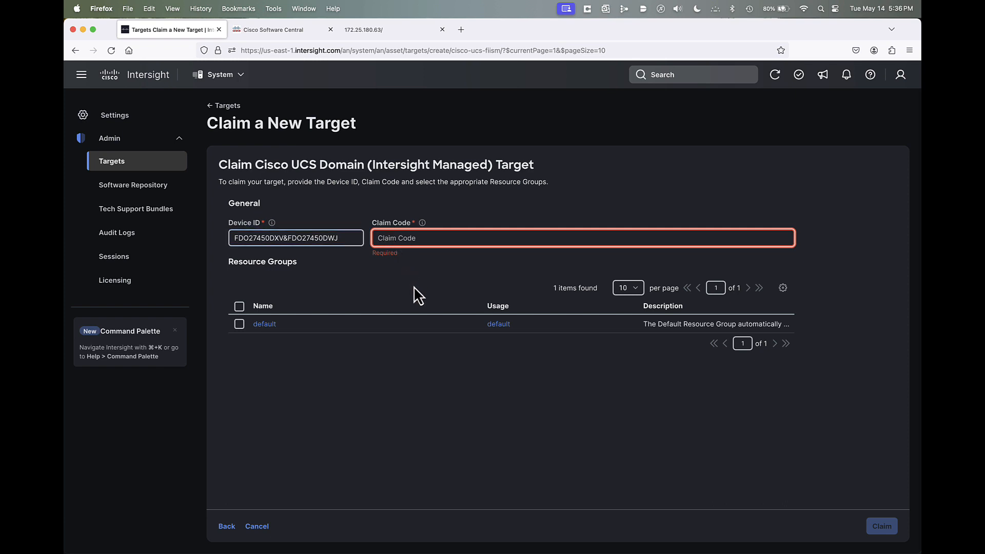
{"action": "right_click", "coordinate": [389, 235]}
{"action": "left_click", "coordinate": [417, 294]}
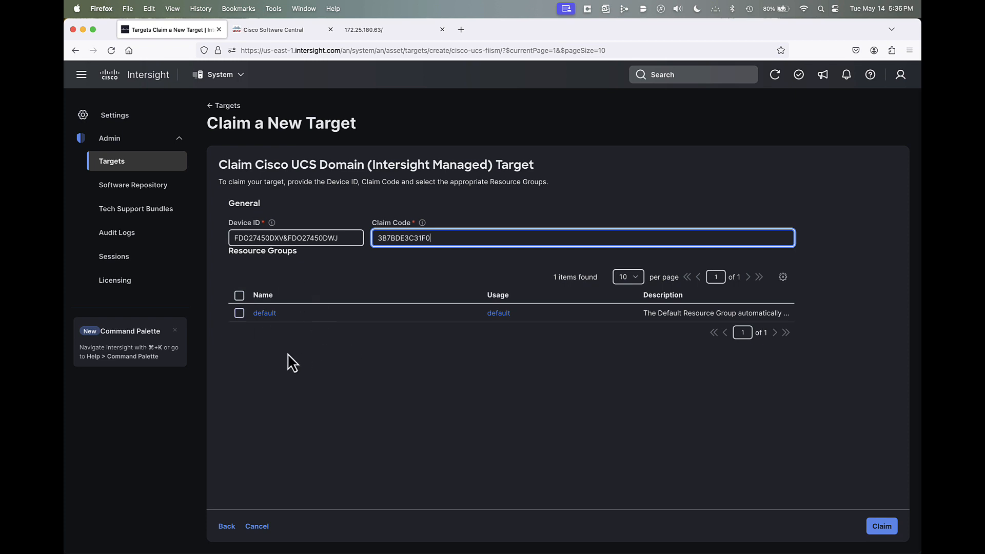
- Assign the new UCS domain target to the default resource group, claim it, and dismiss the notification
{"action": "left_click", "coordinate": [240, 313]}
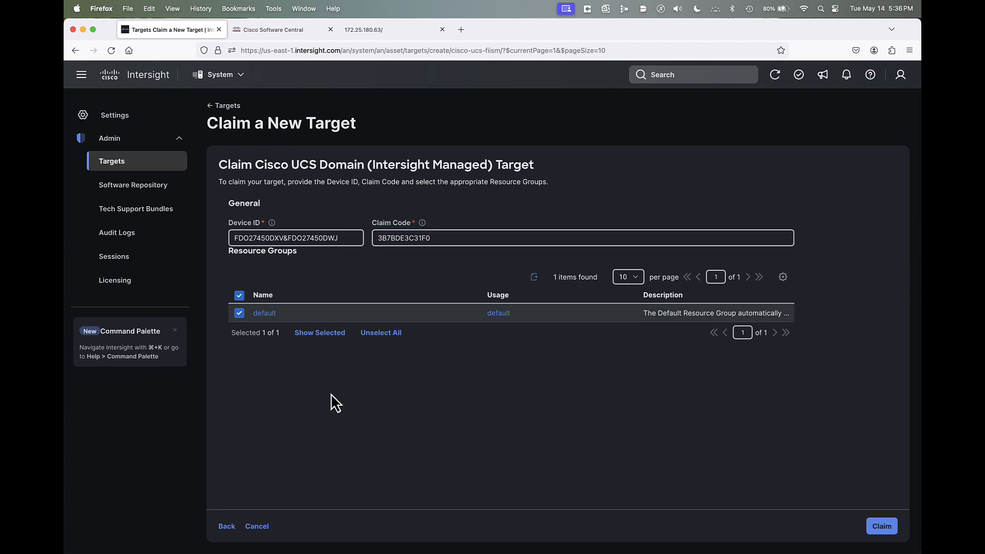
{"action": "left_click", "coordinate": [883, 529]}
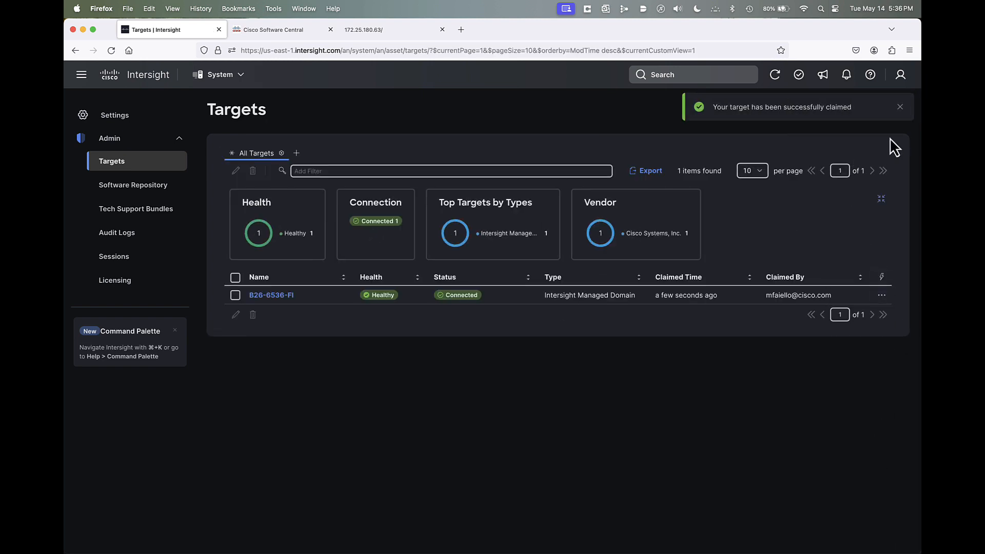
{"action": "left_click", "coordinate": [901, 108]}
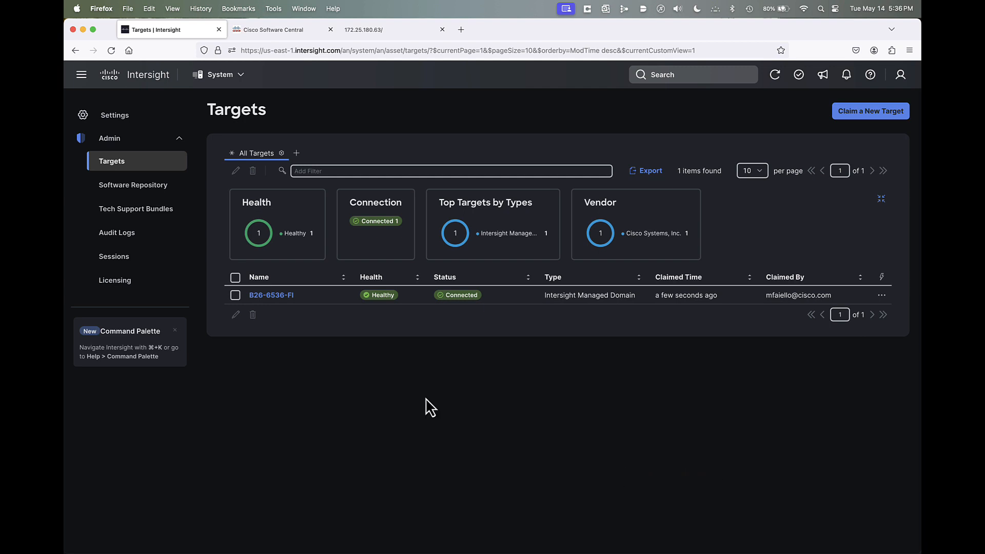
- Examine the default resource group's details and its targets in the account settings
{"action": "left_click", "coordinate": [122, 118]}
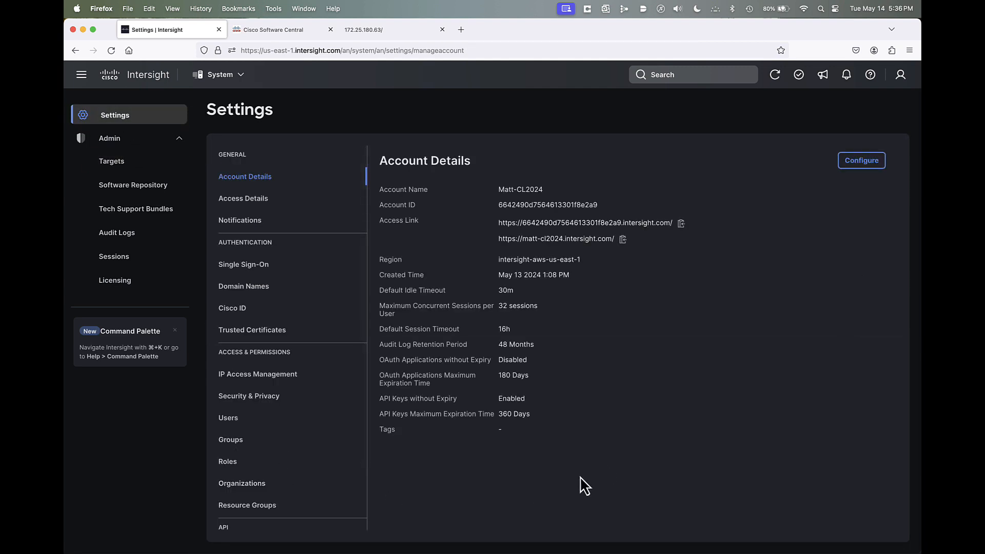
{"action": "left_click", "coordinate": [246, 507]}
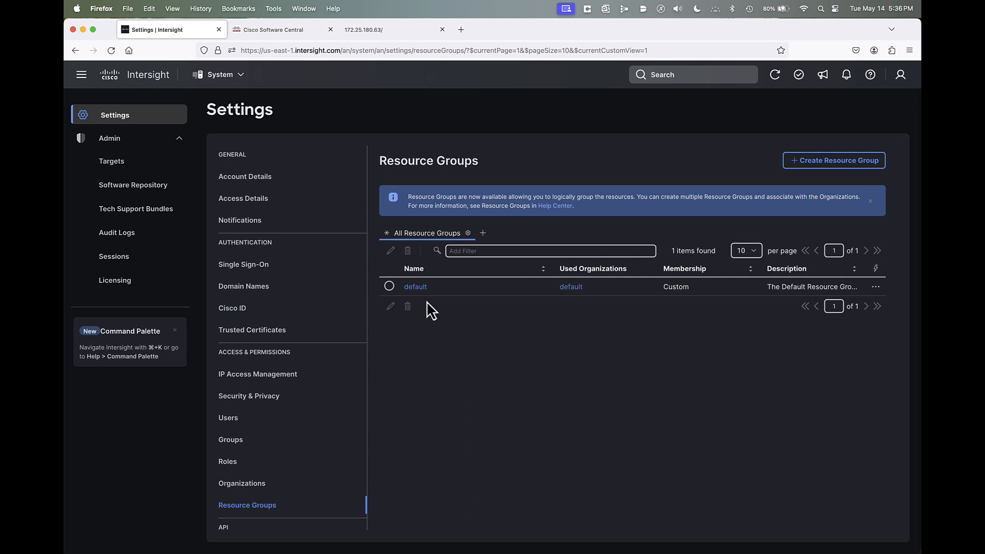
{"action": "left_click", "coordinate": [415, 287]}
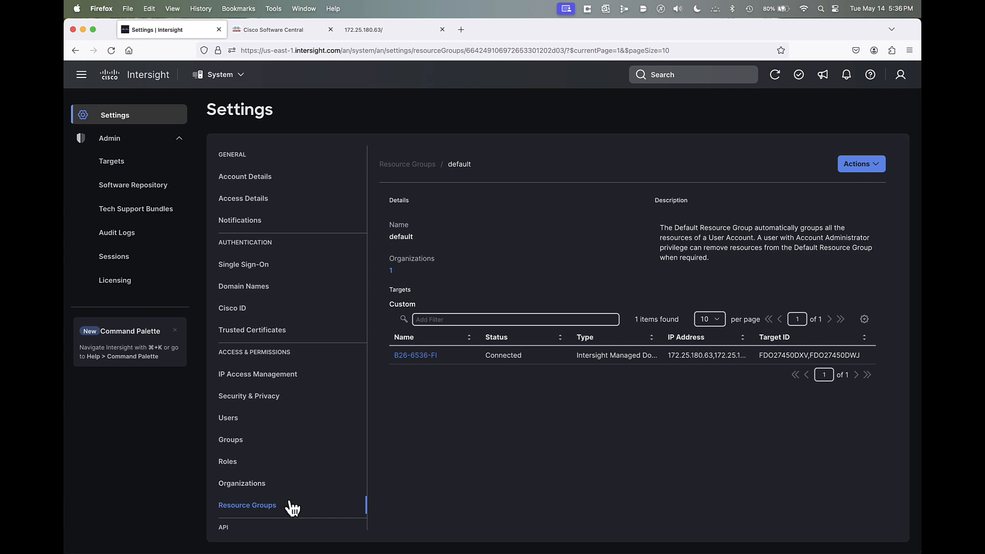
- Start a new resource group and name it T-Prod-RG
{"action": "left_click", "coordinate": [253, 506]}
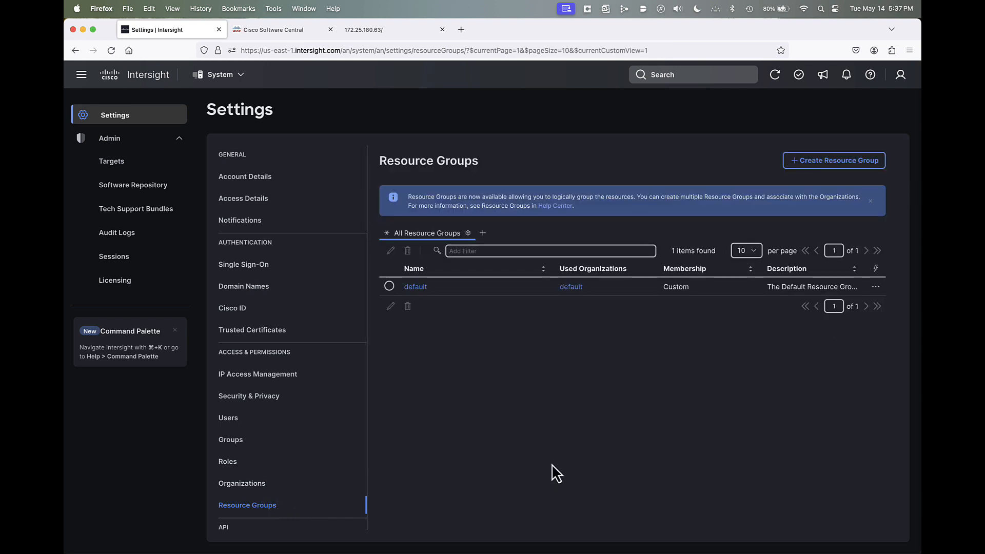
{"action": "left_click", "coordinate": [847, 162]}
{"action": "left_click", "coordinate": [459, 247]}
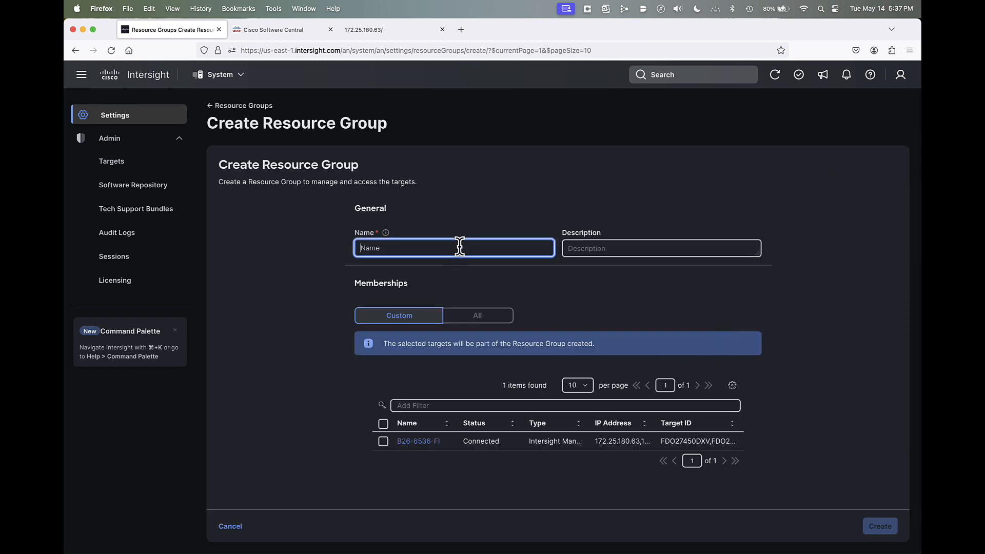
{"action": "type", "text": "T"}
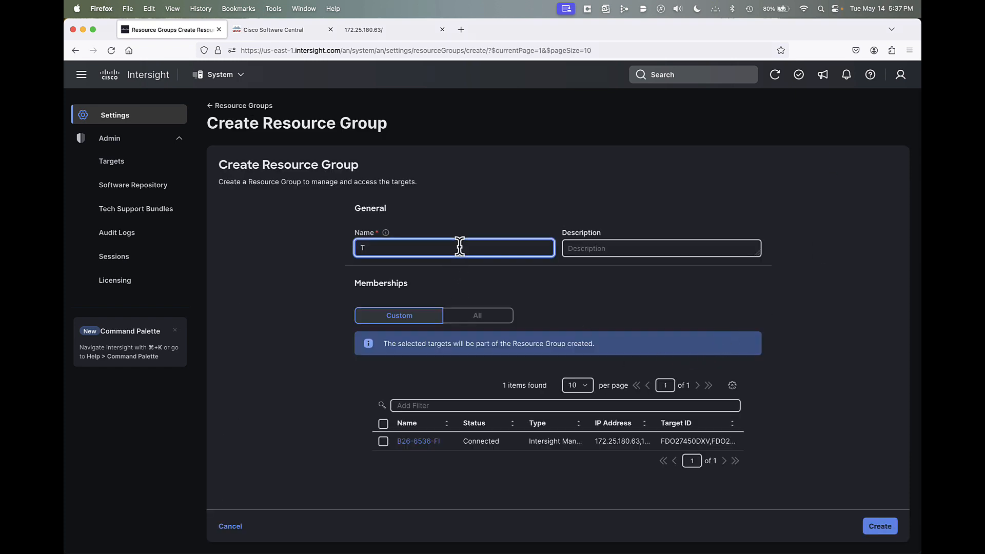
{"action": "type", "text": "-Prod-RG"}
- Compare the All and Custom membership options of the new resource group, leaving it on Custom
{"action": "left_click", "coordinate": [468, 321]}
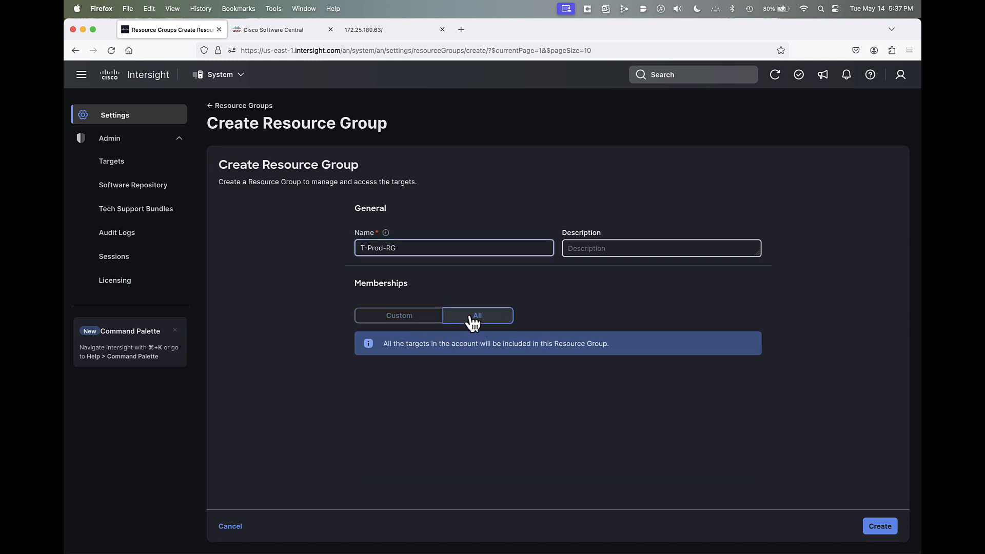
{"action": "left_click", "coordinate": [399, 322]}
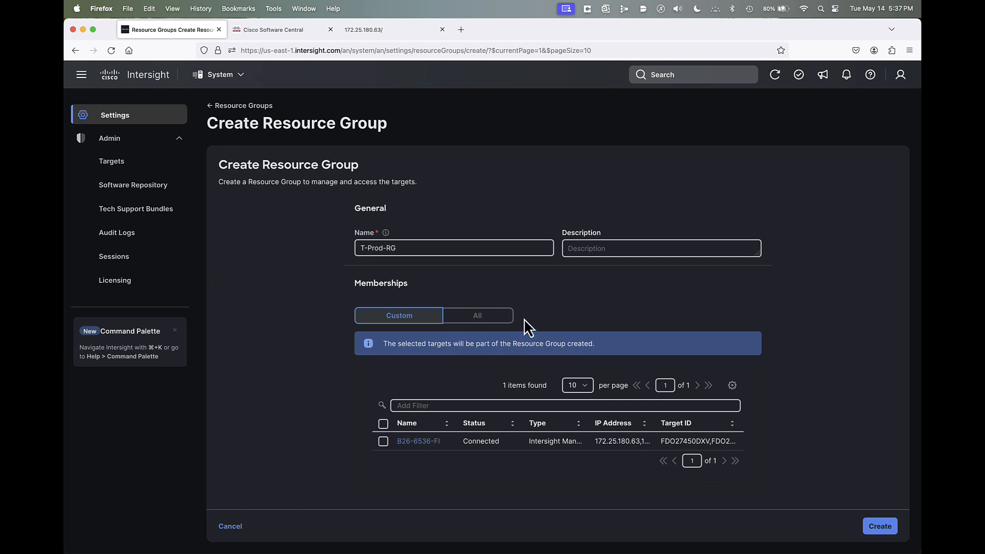
{"action": "left_click", "coordinate": [478, 317]}
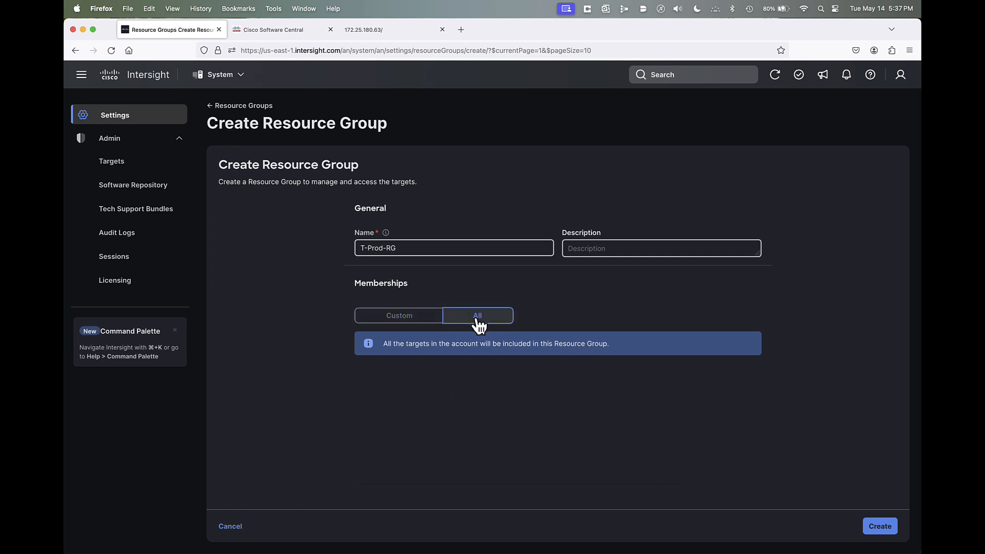
{"action": "left_click", "coordinate": [375, 322]}
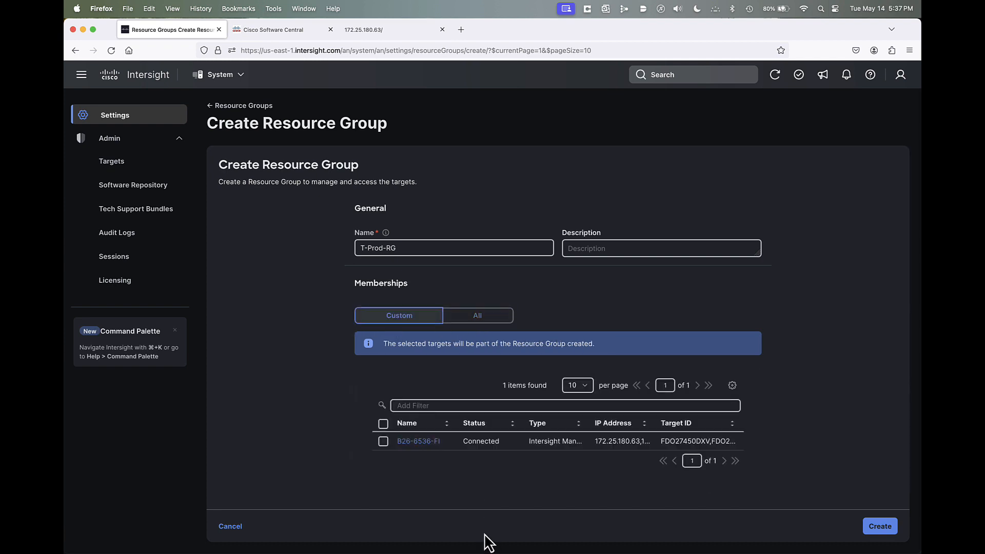
- Include the target B26-6536-FI in the T-Prod-RG resource group and create the group
{"action": "left_click", "coordinate": [384, 441]}
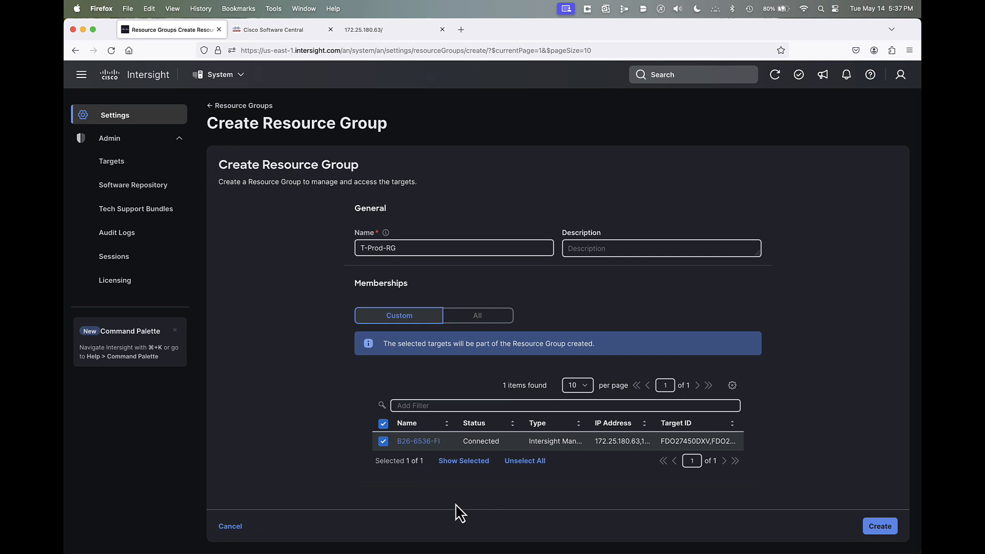
{"action": "left_click", "coordinate": [881, 529]}
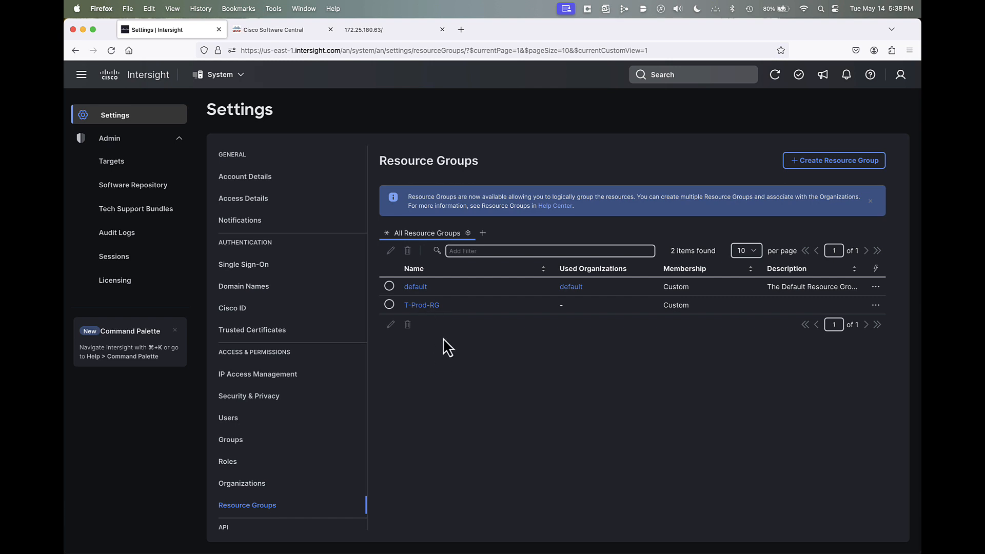
- Remove the target B26-6536-FI from the default resource group and save the group
{"action": "left_click", "coordinate": [389, 286]}
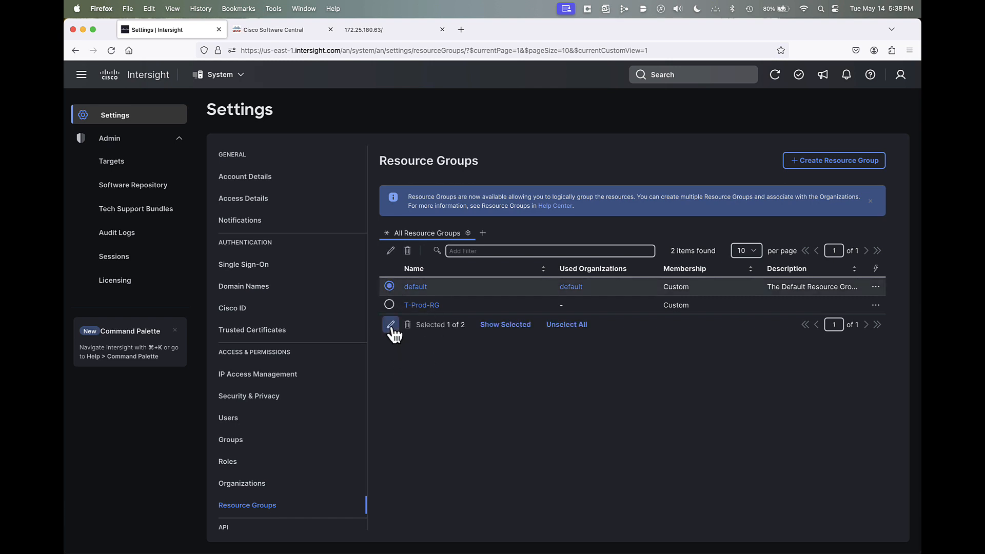
{"action": "left_click", "coordinate": [390, 324]}
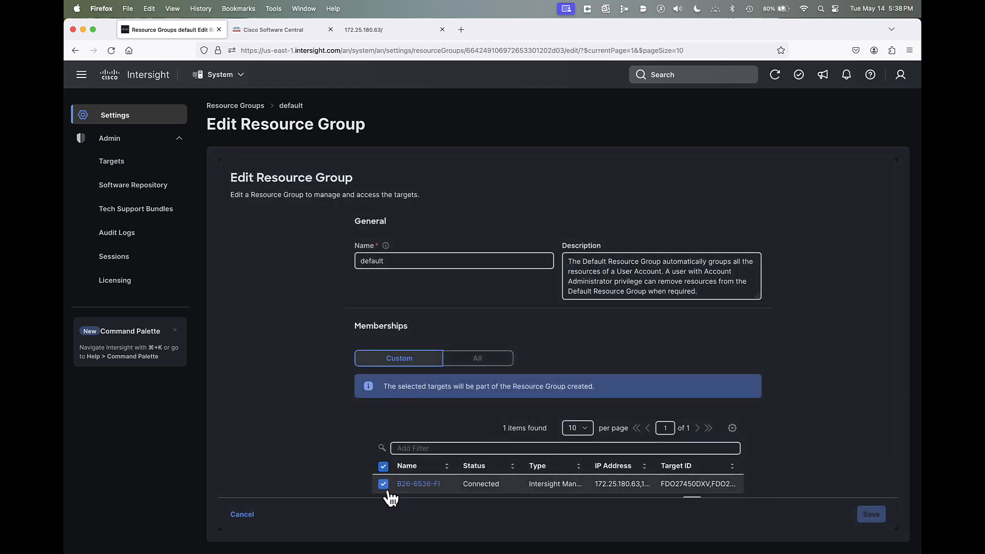
{"action": "left_click", "coordinate": [384, 484]}
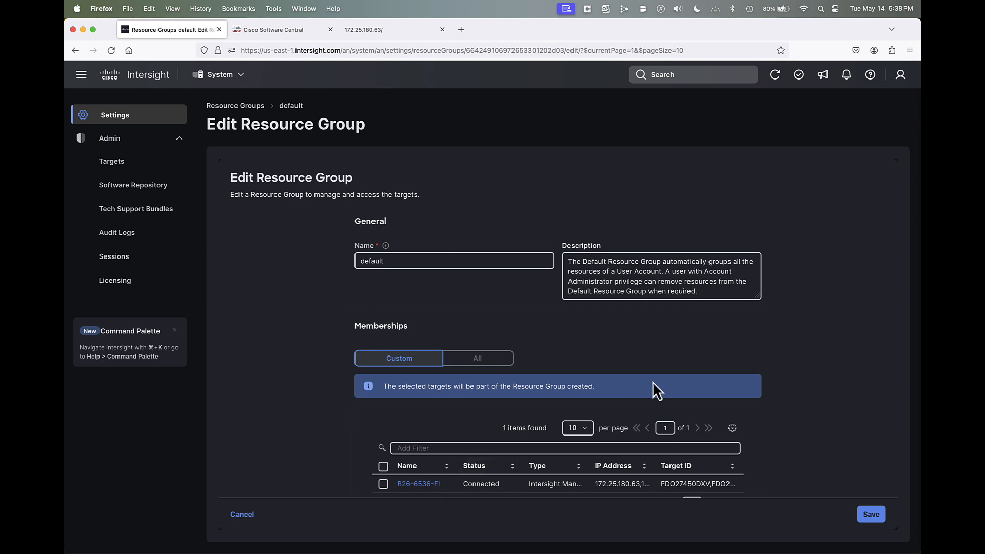
{"action": "left_click", "coordinate": [873, 516]}
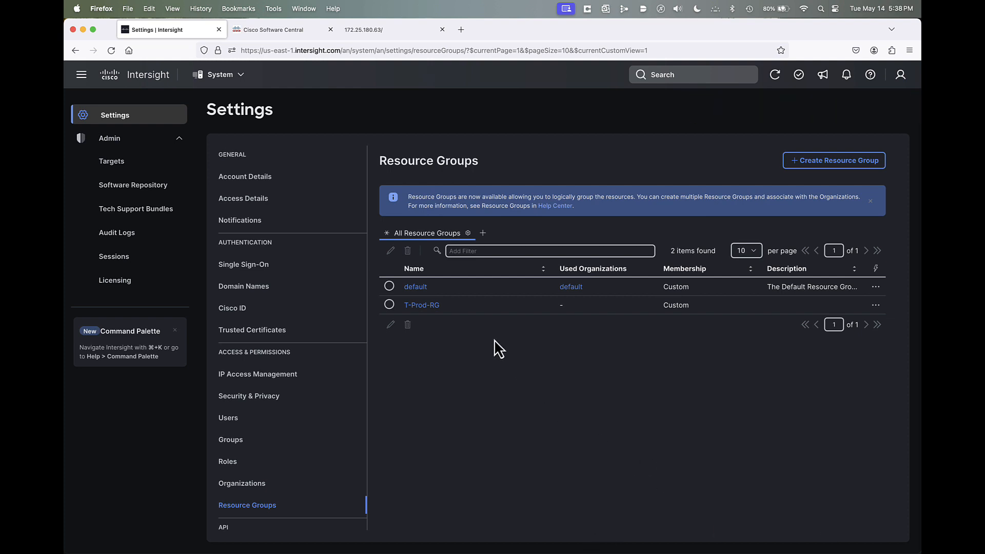
- Review the targets of the T-Prod-RG resource group and the account's list of organizations
{"action": "left_click", "coordinate": [430, 306]}
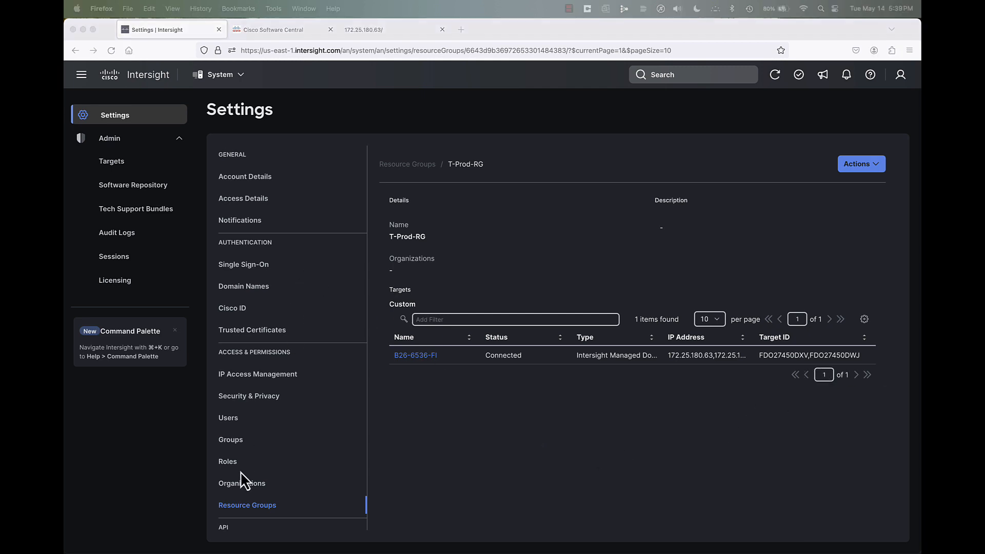
{"action": "left_click", "coordinate": [242, 484]}
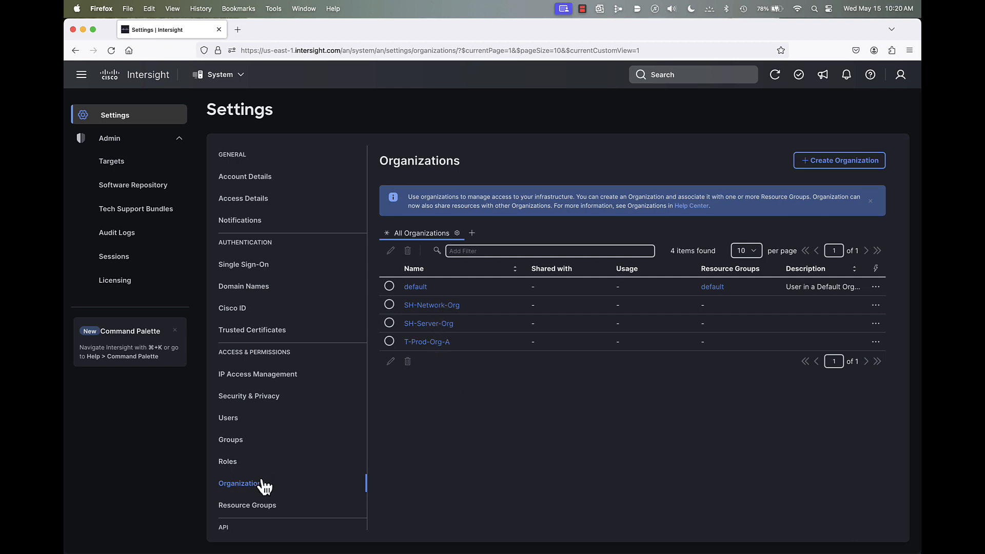
{"action": "left_click", "coordinate": [256, 506]}
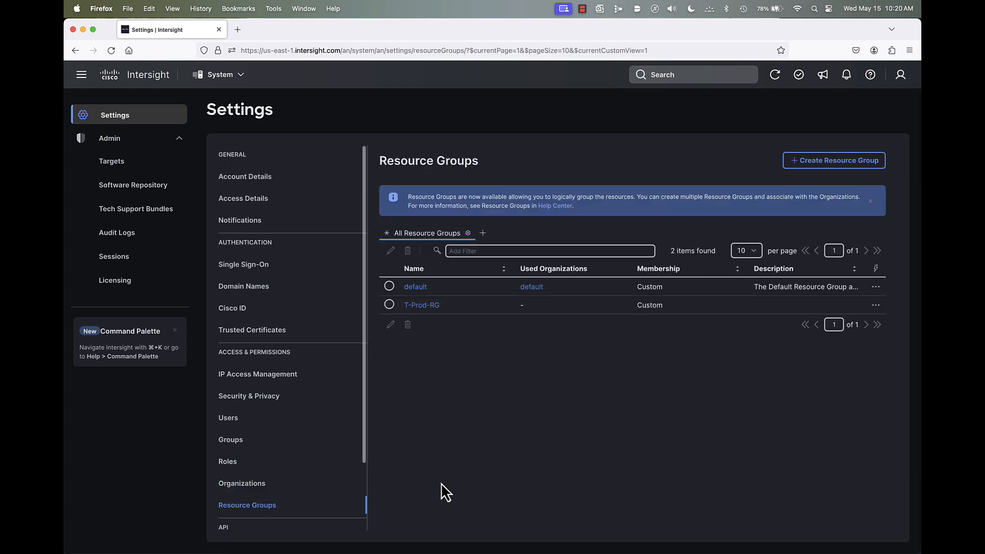
{"action": "left_click", "coordinate": [421, 305]}
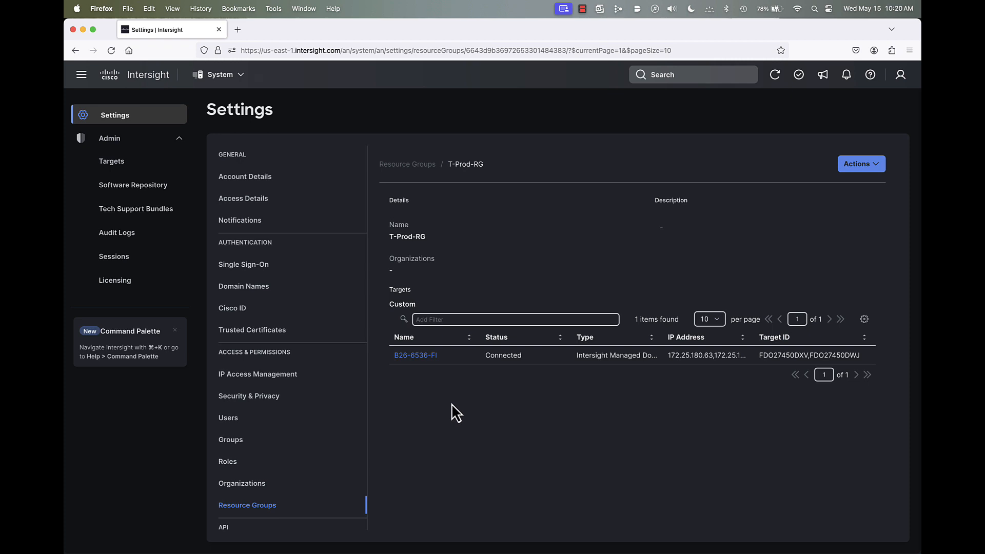
- Open the SH-Network-Org organization and examine its details and resource summary
{"action": "left_click", "coordinate": [239, 484]}
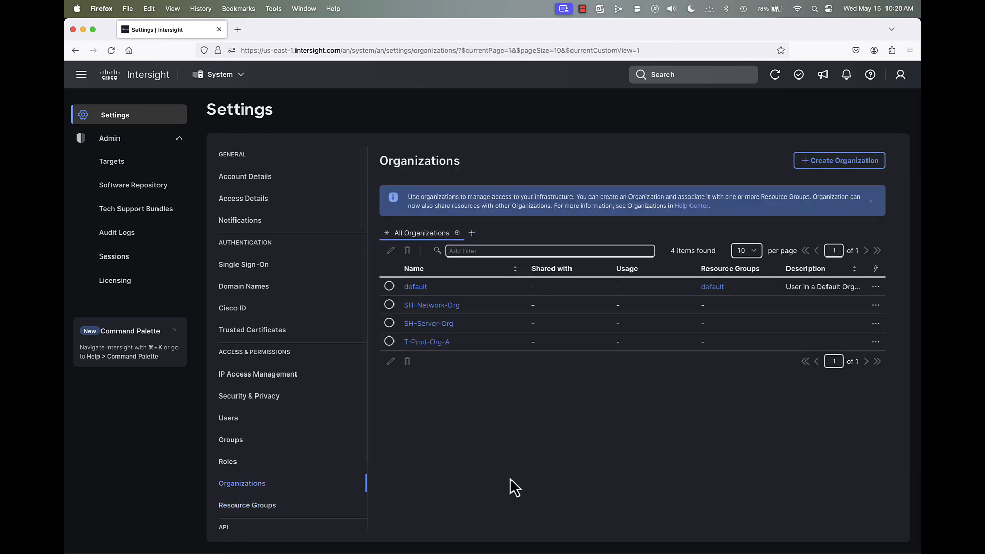
{"action": "left_click", "coordinate": [434, 308]}
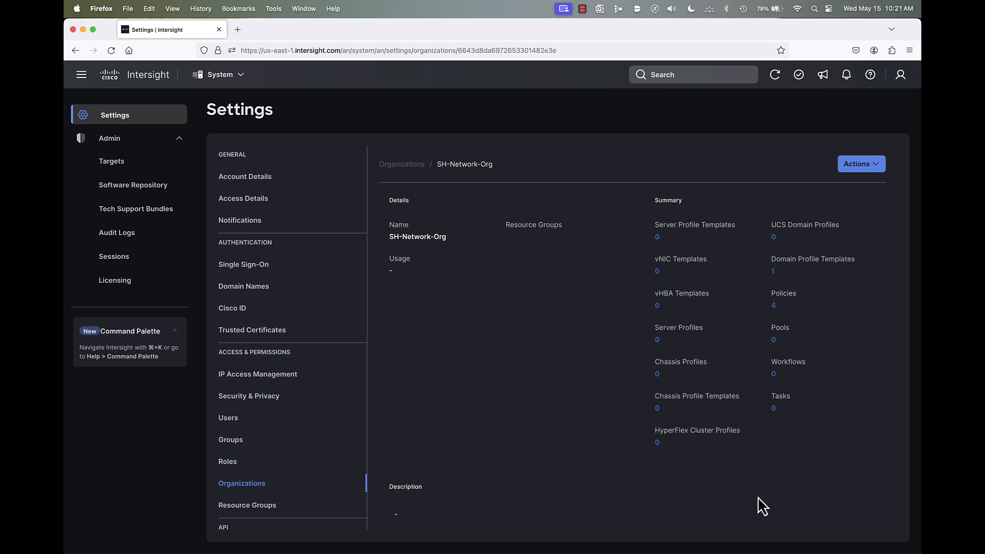
{"action": "scroll", "coordinate": [785, 480], "scroll_direction": "down", "scroll_amount": 1}
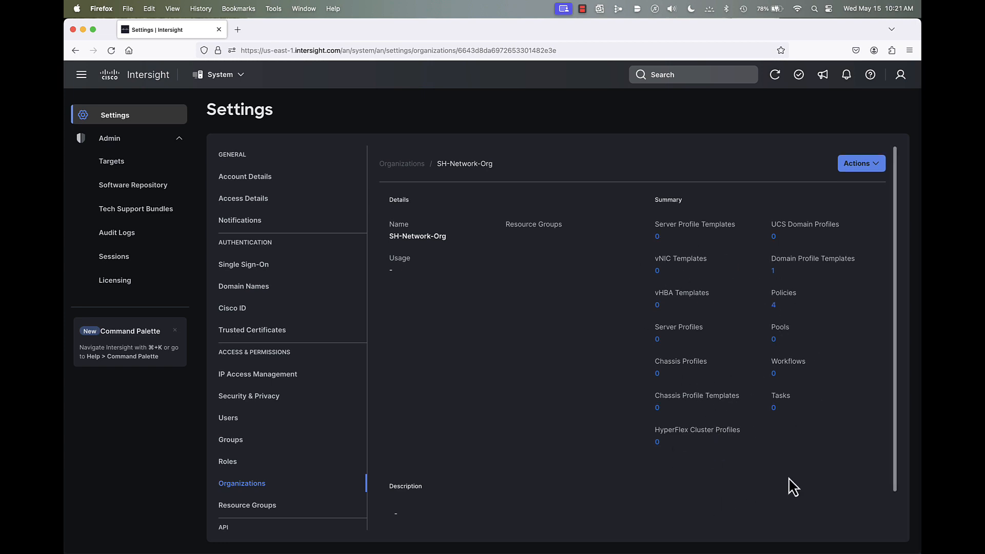
{"action": "scroll", "coordinate": [793, 479], "scroll_direction": "down", "scroll_amount": 2}
{"action": "scroll", "coordinate": [793, 479], "scroll_direction": "up", "scroll_amount": 2}
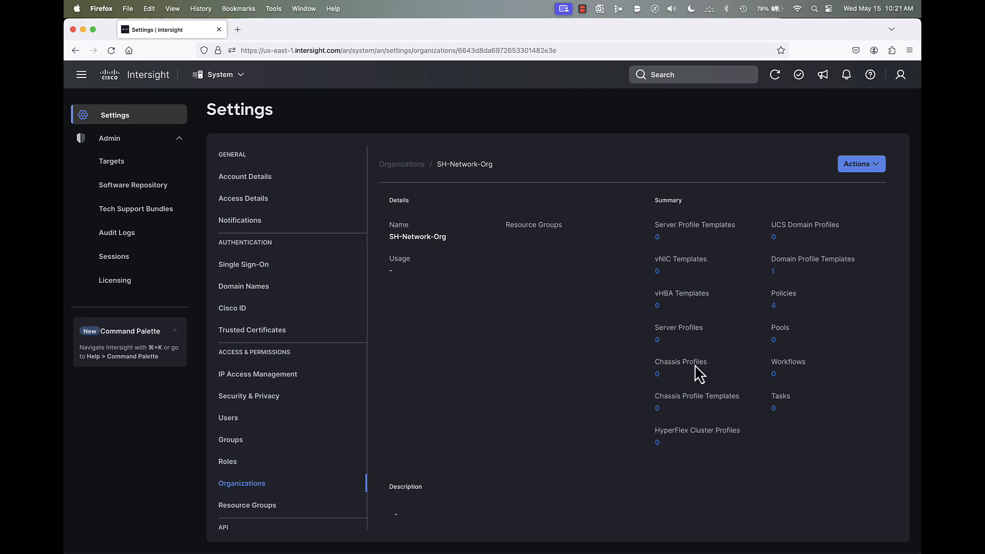
- View the policies and domain profile templates that belong to SH-Network-Org, returning to the organization's details after each
{"action": "left_click", "coordinate": [772, 306]}
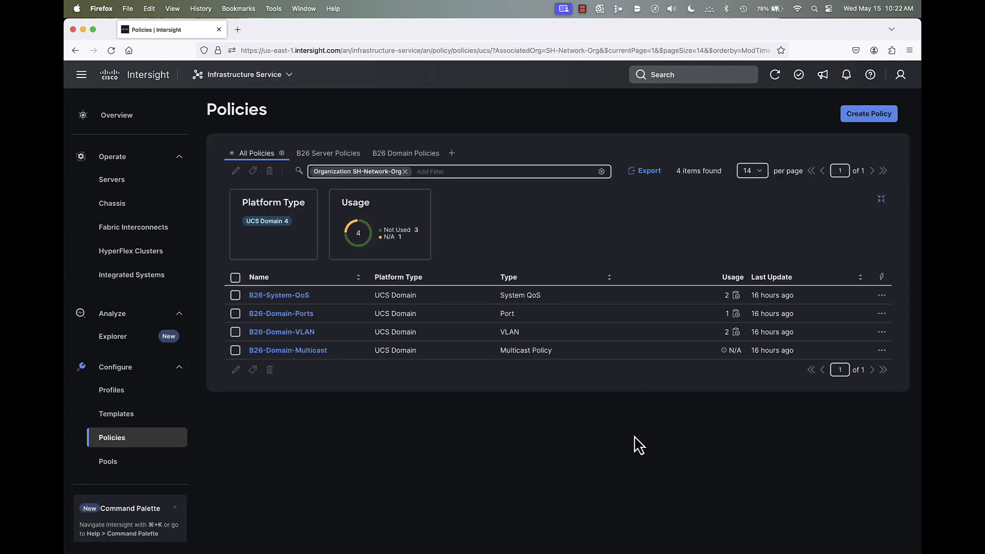
{"action": "left_click", "coordinate": [75, 50]}
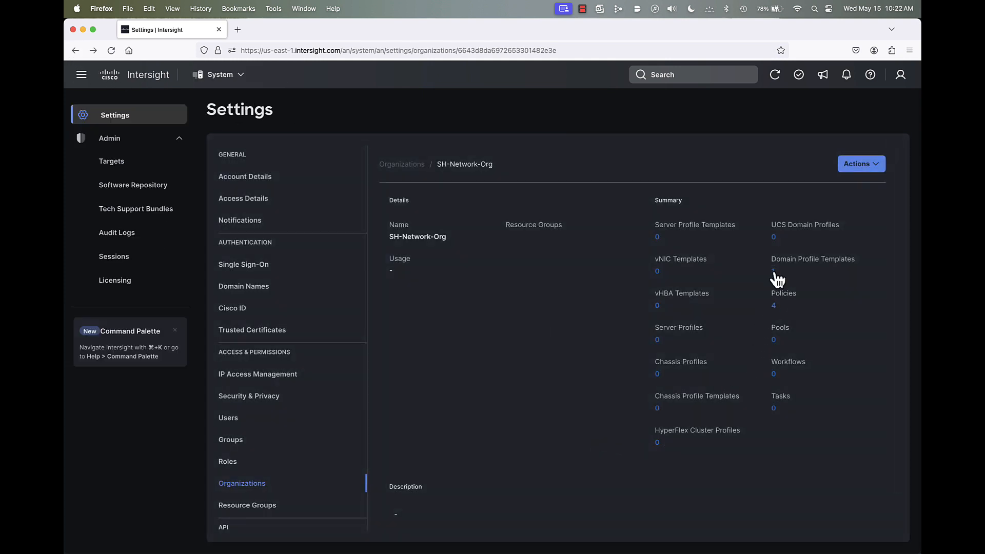
{"action": "left_click", "coordinate": [773, 272]}
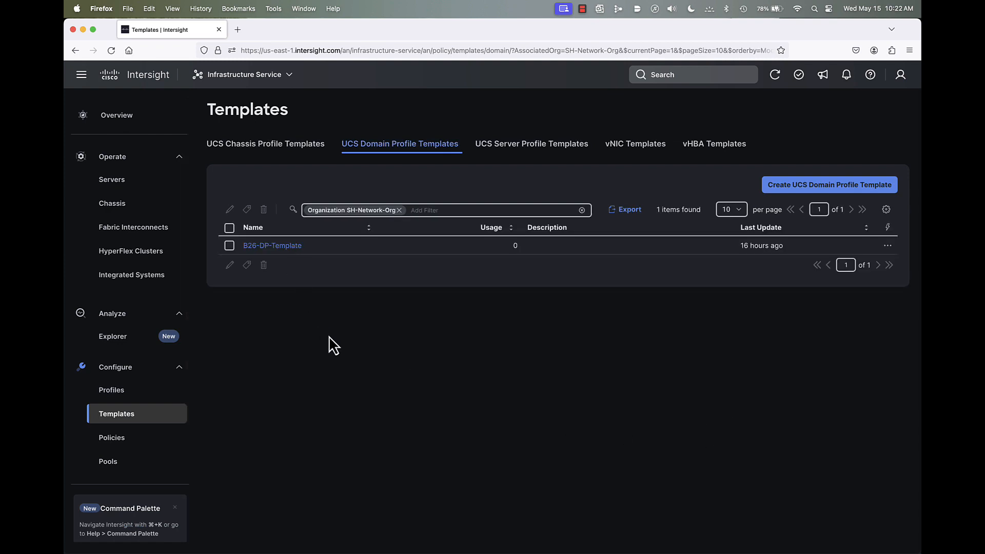
{"action": "left_click", "coordinate": [74, 49]}
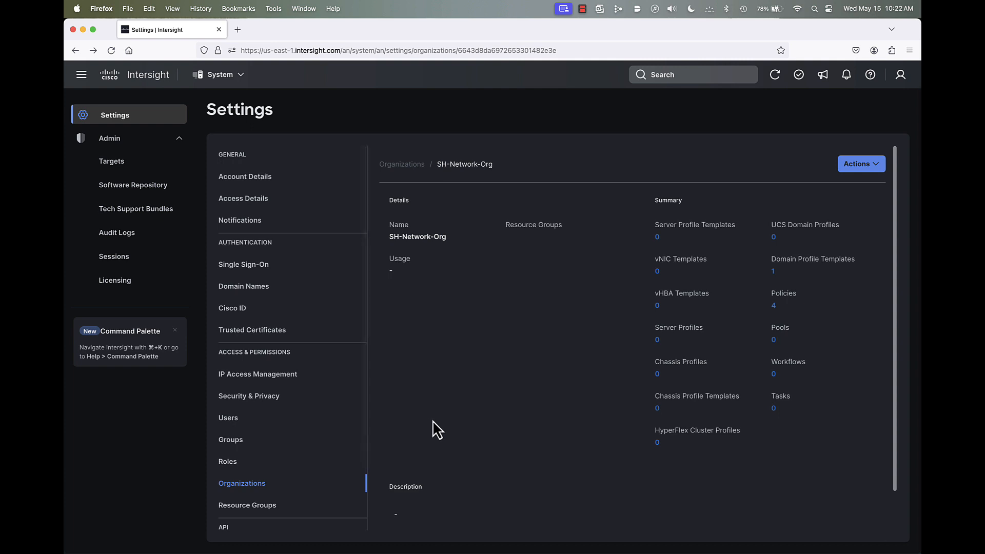
- Review the organizations list, then switch to Infrastructure Service and show all policies in the account
{"action": "left_click", "coordinate": [239, 488]}
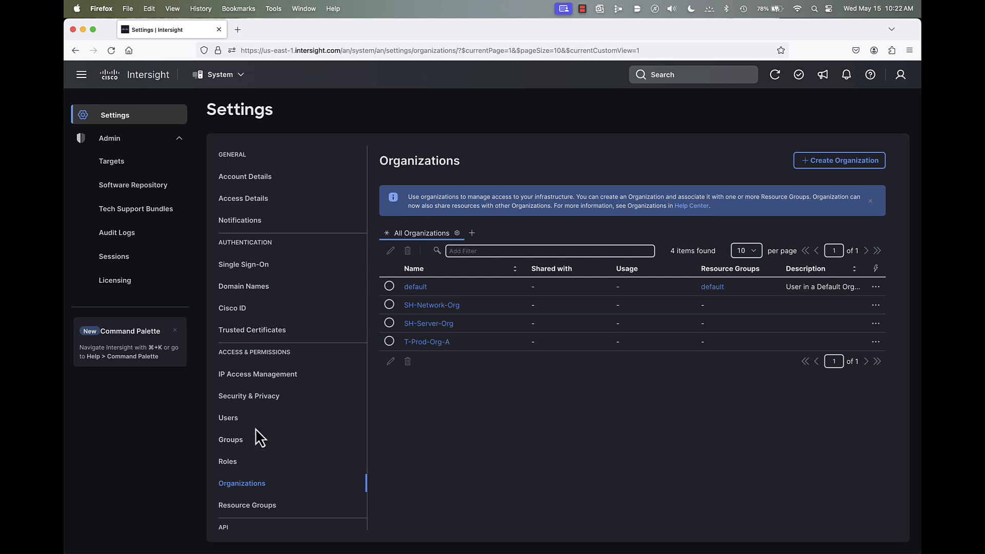
{"action": "scroll", "coordinate": [260, 430], "scroll_direction": "down", "scroll_amount": 1}
{"action": "scroll", "coordinate": [263, 438], "scroll_direction": "down", "scroll_amount": 1}
{"action": "scroll", "coordinate": [266, 359], "scroll_direction": "up", "scroll_amount": 2}
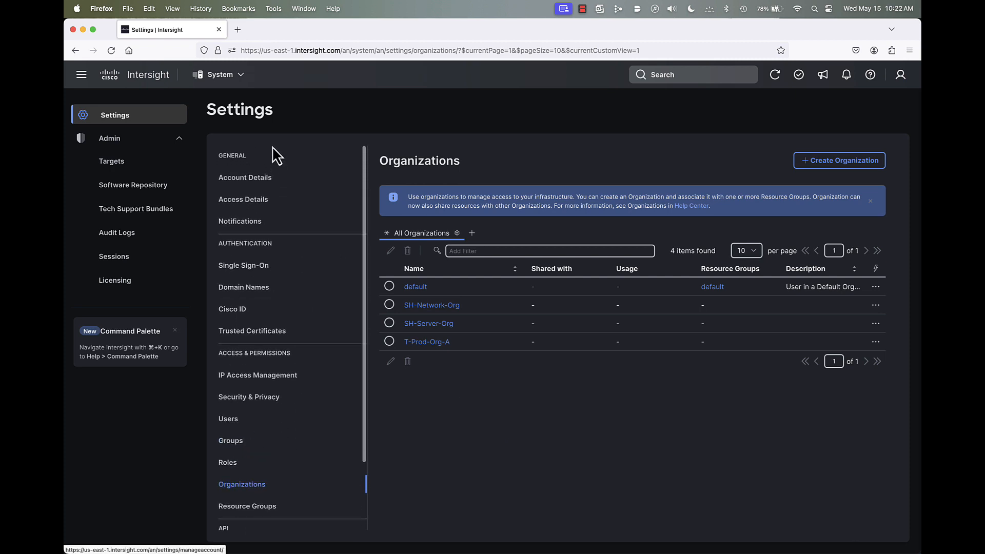
{"action": "left_click", "coordinate": [211, 75]}
{"action": "left_click", "coordinate": [251, 114]}
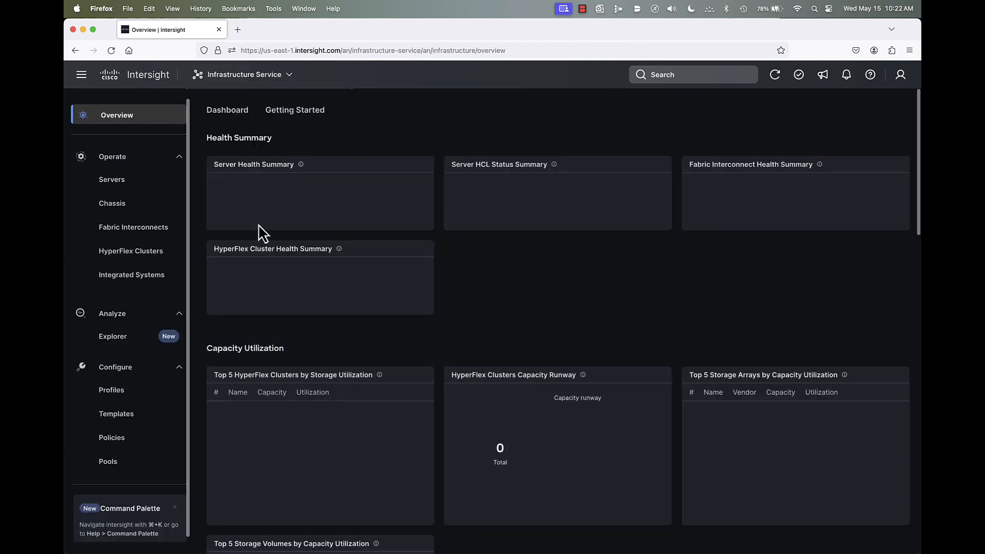
{"action": "left_click", "coordinate": [109, 440]}
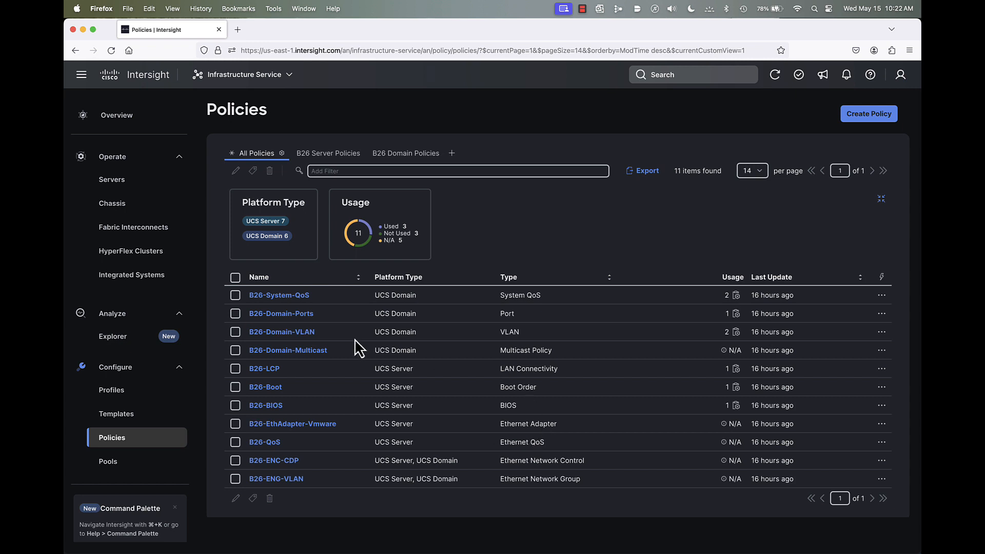
- Check the options for adding a custom policy view without creating one, and compare the B26 Server Policies and B26 Domain Policies views with all policies
{"action": "left_click", "coordinate": [331, 168]}
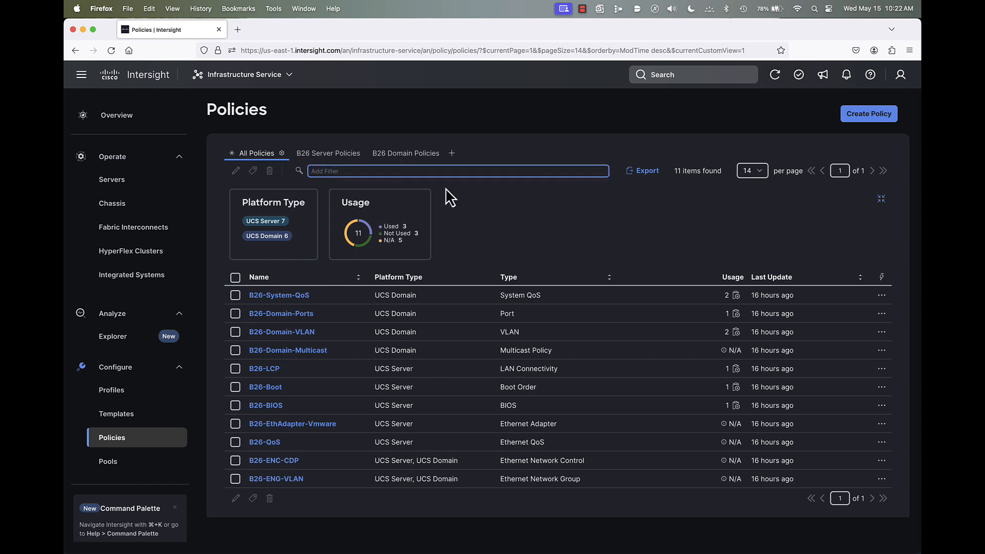
{"action": "left_click", "coordinate": [452, 154]}
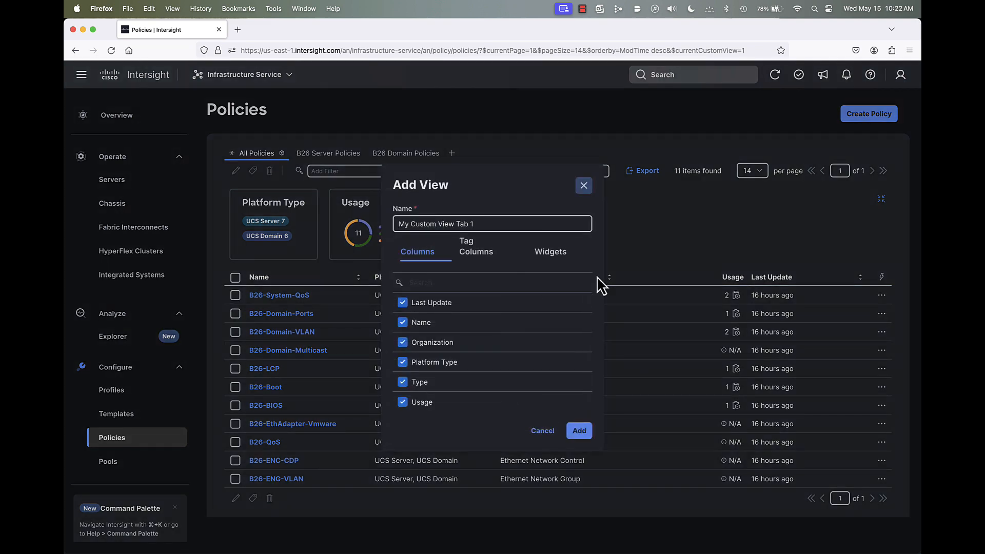
{"action": "left_click", "coordinate": [542, 431]}
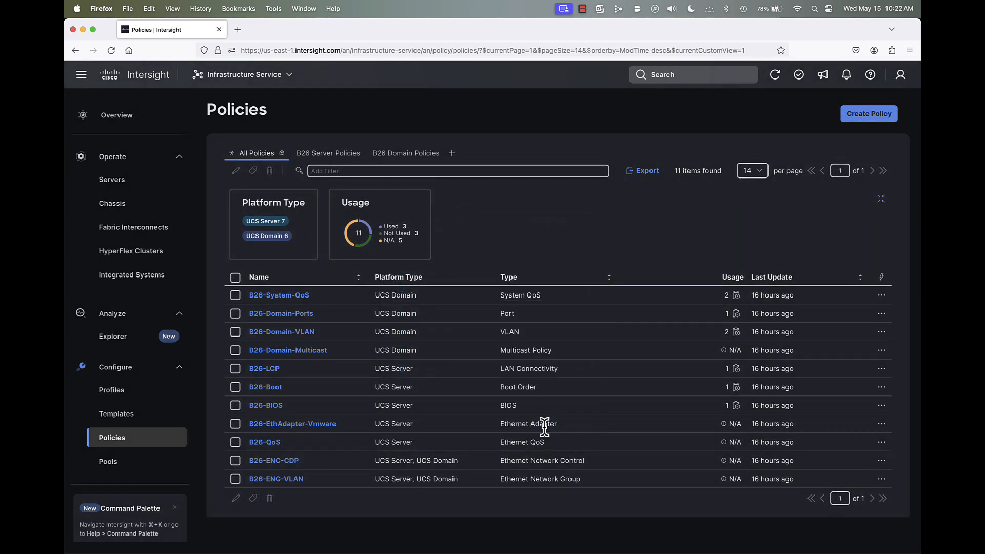
{"action": "left_click", "coordinate": [329, 154]}
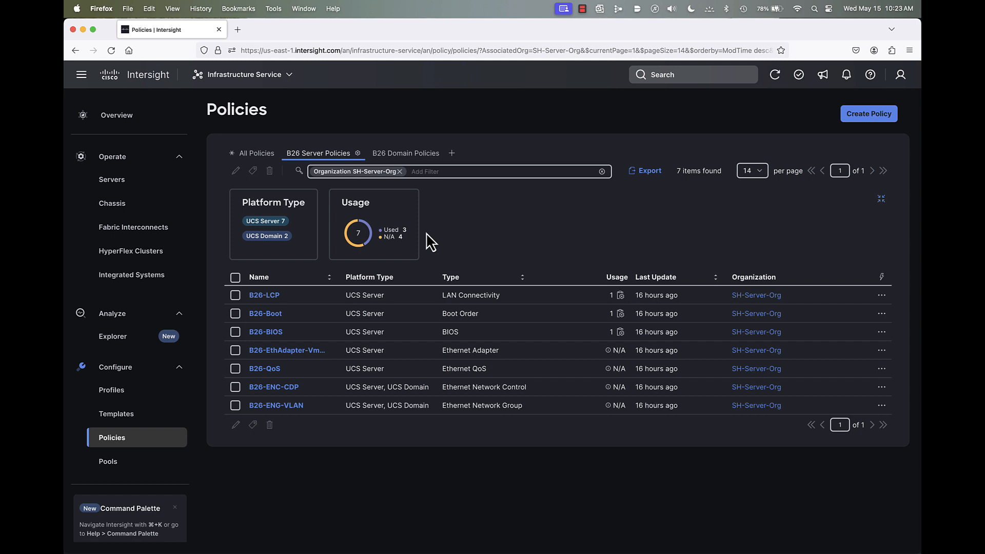
{"action": "left_click", "coordinate": [406, 155]}
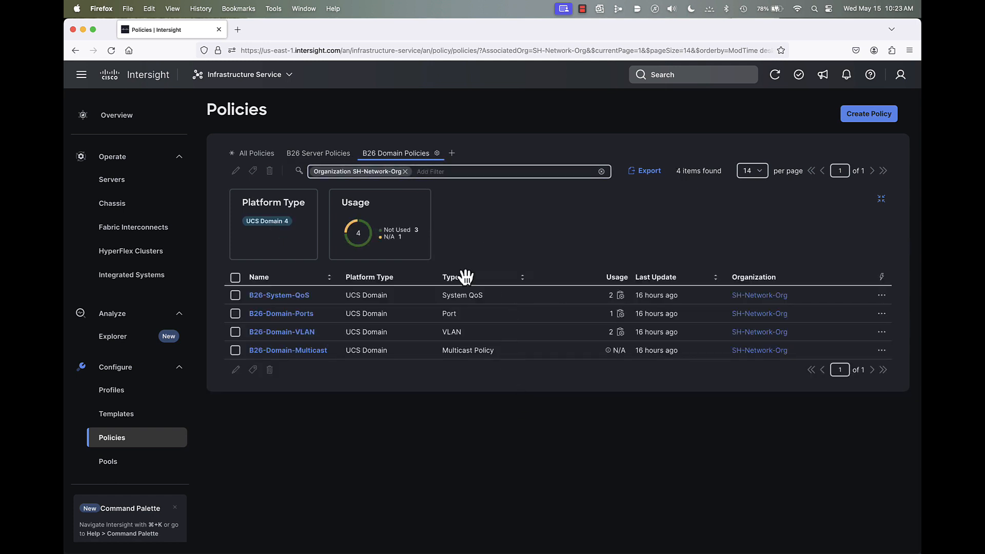
{"action": "left_click", "coordinate": [250, 154]}
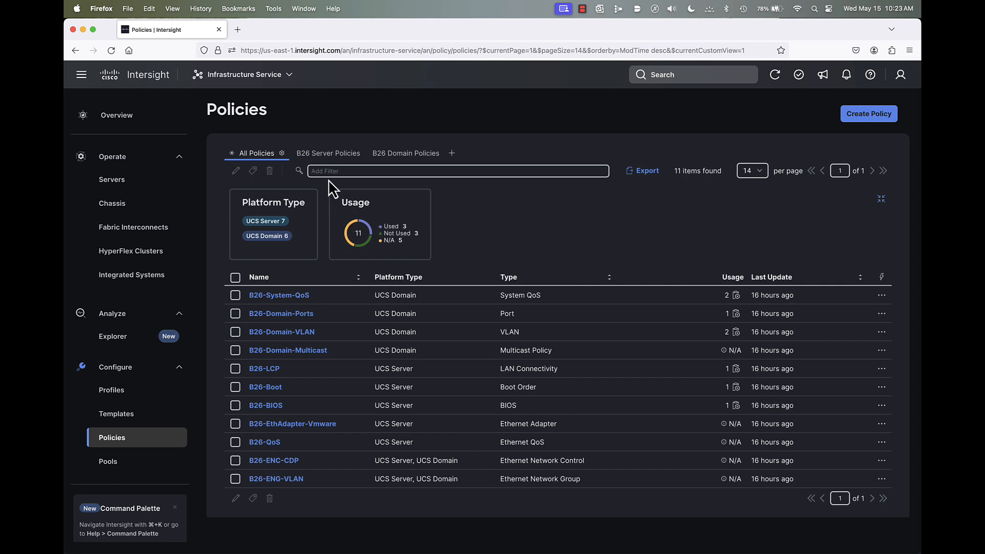
- Examine the filter and column settings of the B26 Server Policies view without changing them, and show the B26 Domain Policies view
{"action": "left_click", "coordinate": [329, 154]}
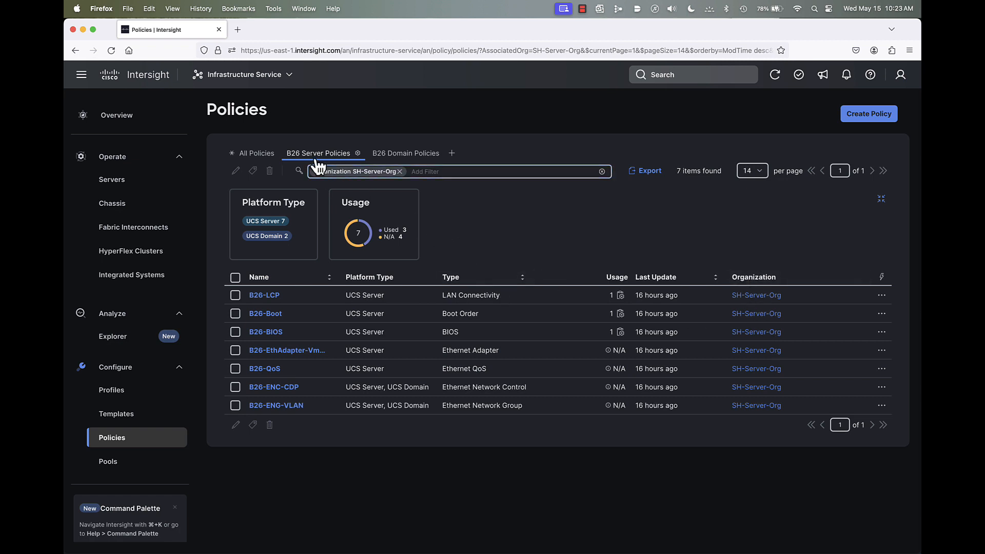
{"action": "left_click", "coordinate": [358, 154]}
{"action": "left_click", "coordinate": [367, 168]}
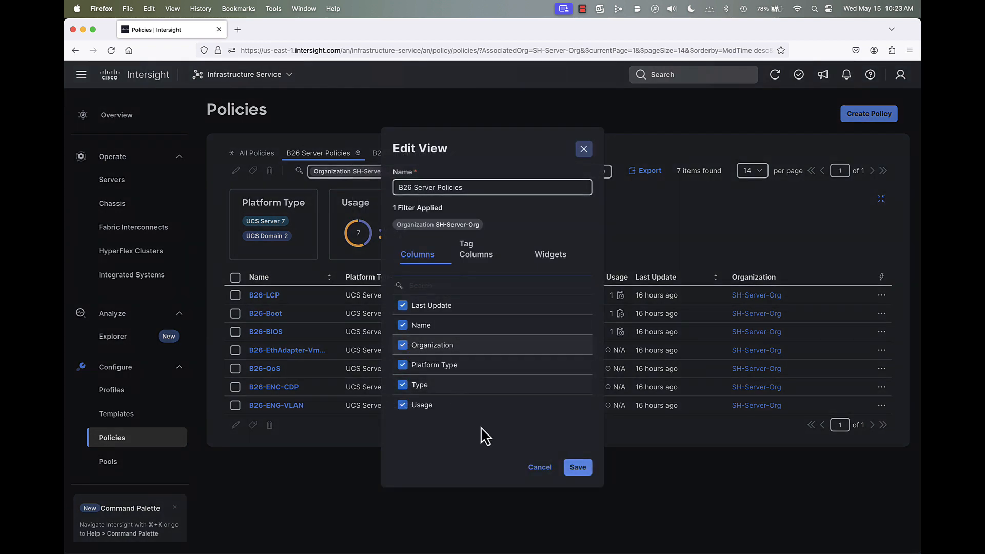
{"action": "left_click", "coordinate": [540, 467]}
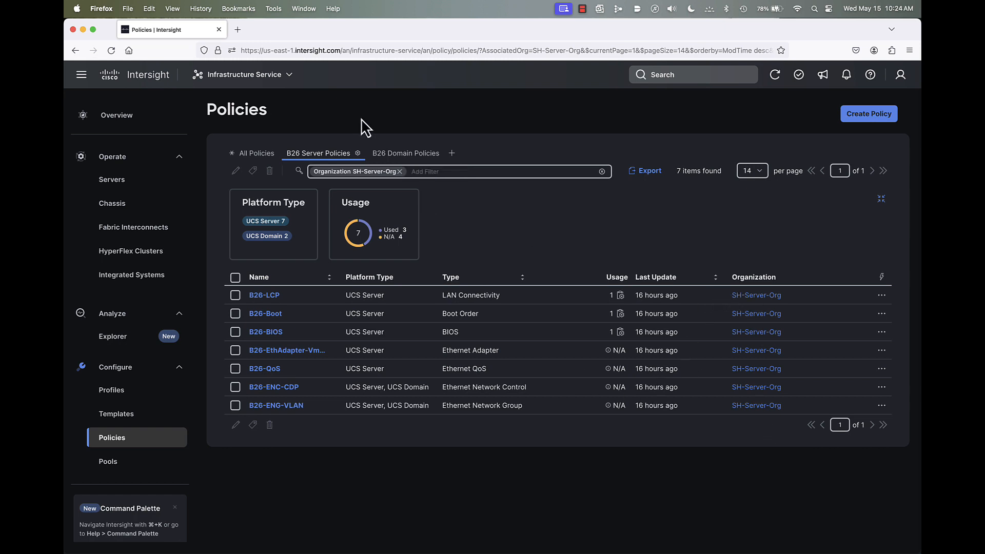
{"action": "left_click", "coordinate": [394, 154]}
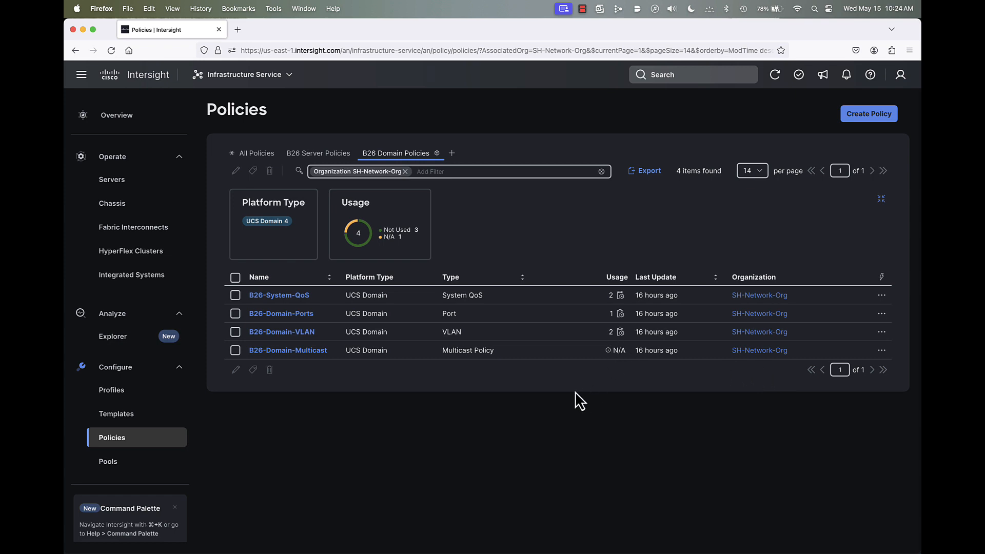
- Switch to the System service and show the account's organizations
{"action": "left_click", "coordinate": [230, 83]}
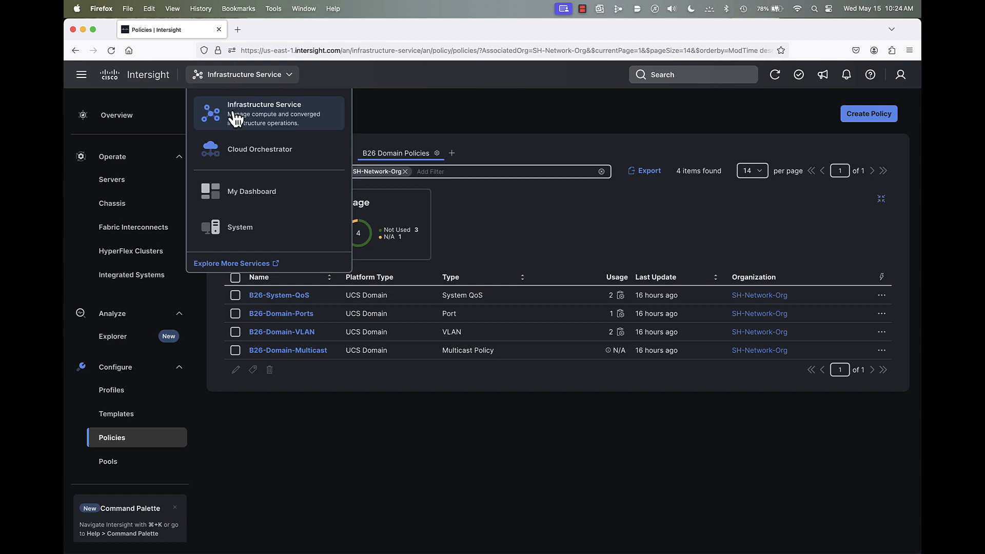
{"action": "left_click", "coordinate": [238, 231]}
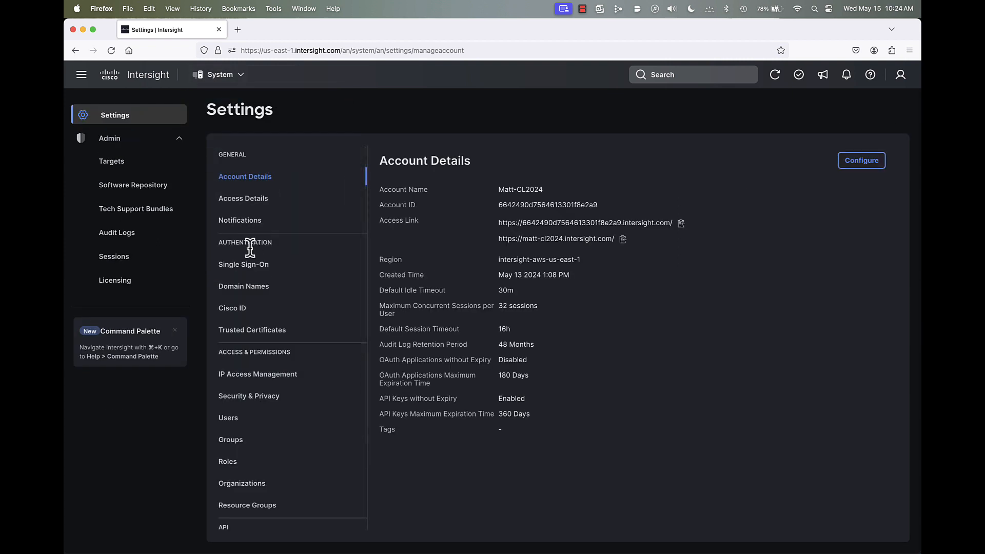
{"action": "left_click", "coordinate": [280, 491]}
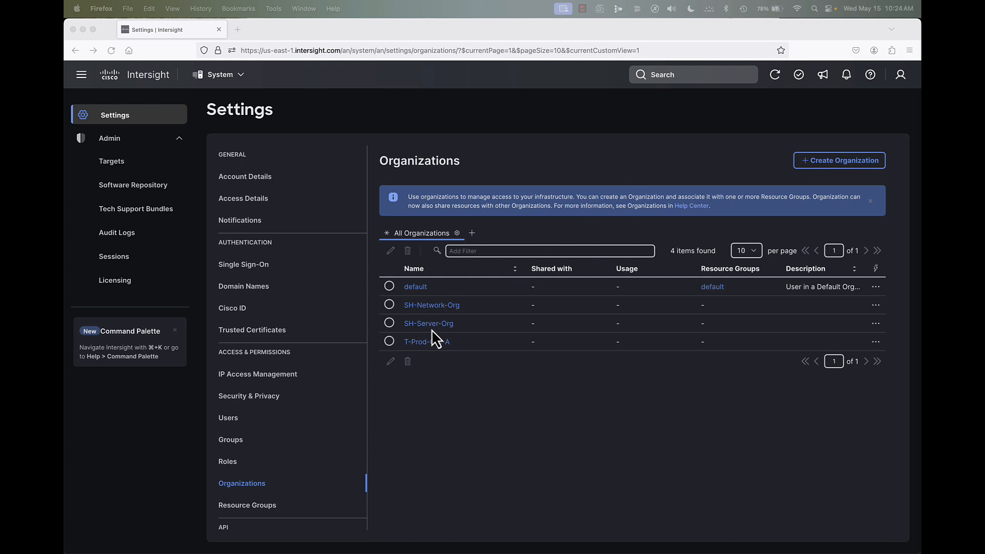
- Edit SH-Network-Org to share its resources with T-Prod-Org-A, and save the organization as a shared type
{"action": "left_click", "coordinate": [389, 307]}
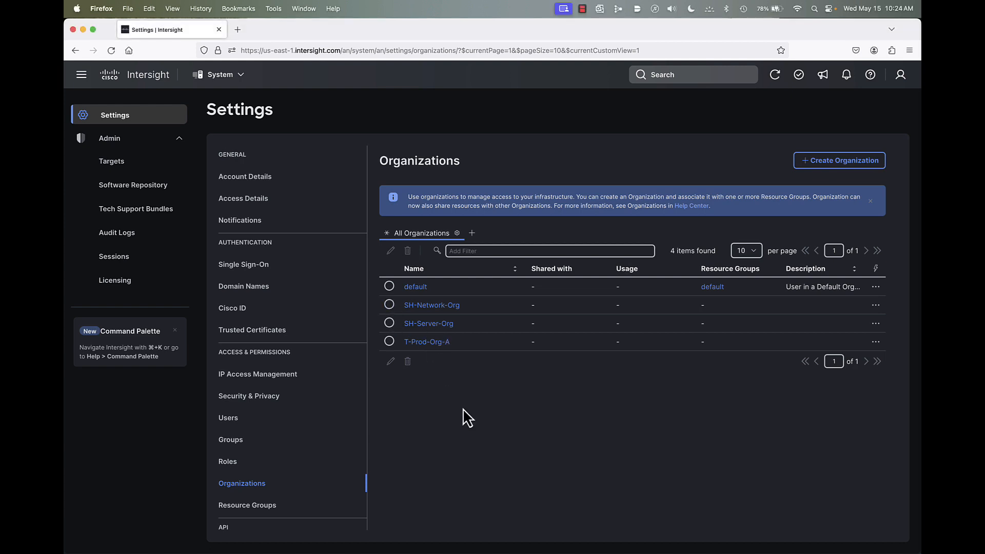
{"action": "left_click", "coordinate": [389, 304]}
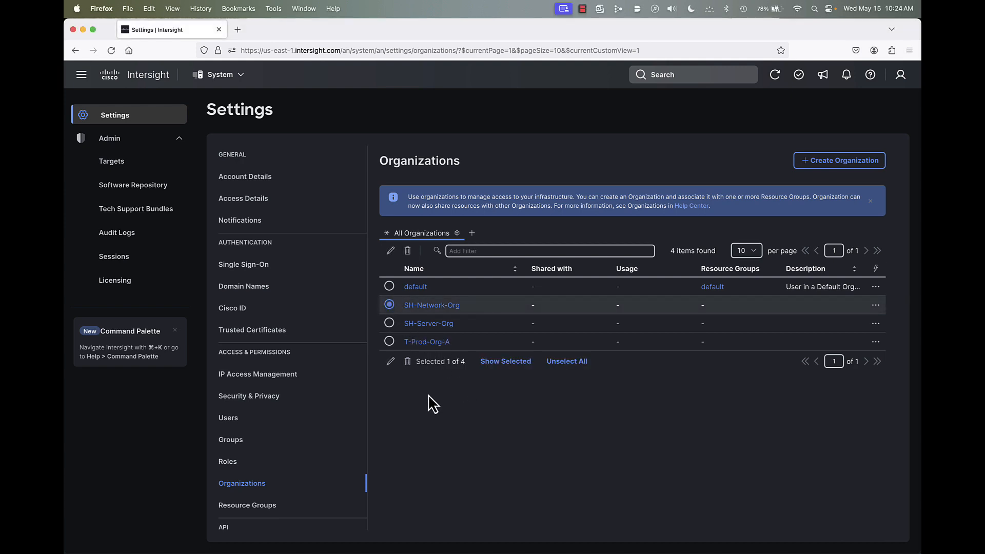
{"action": "left_click", "coordinate": [390, 363]}
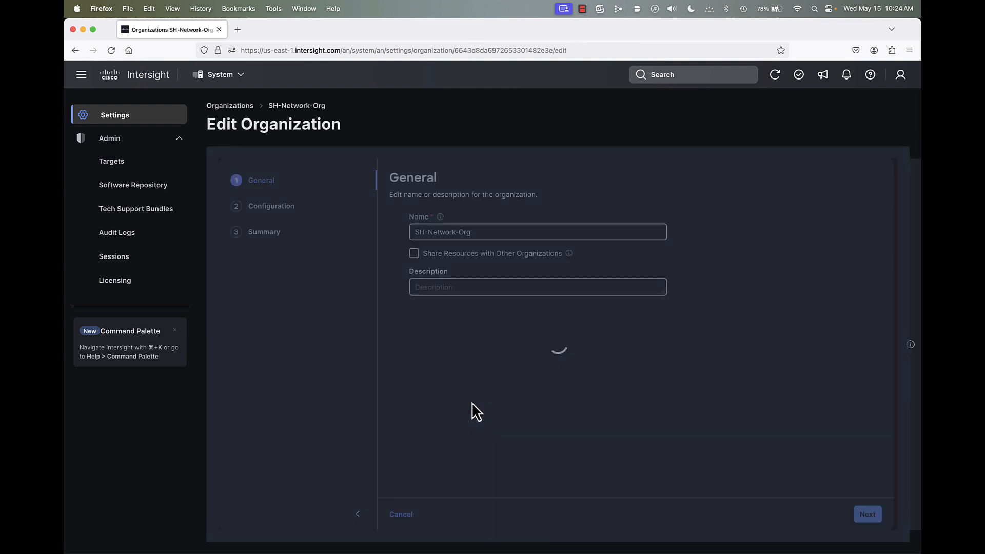
{"action": "left_click", "coordinate": [414, 254]}
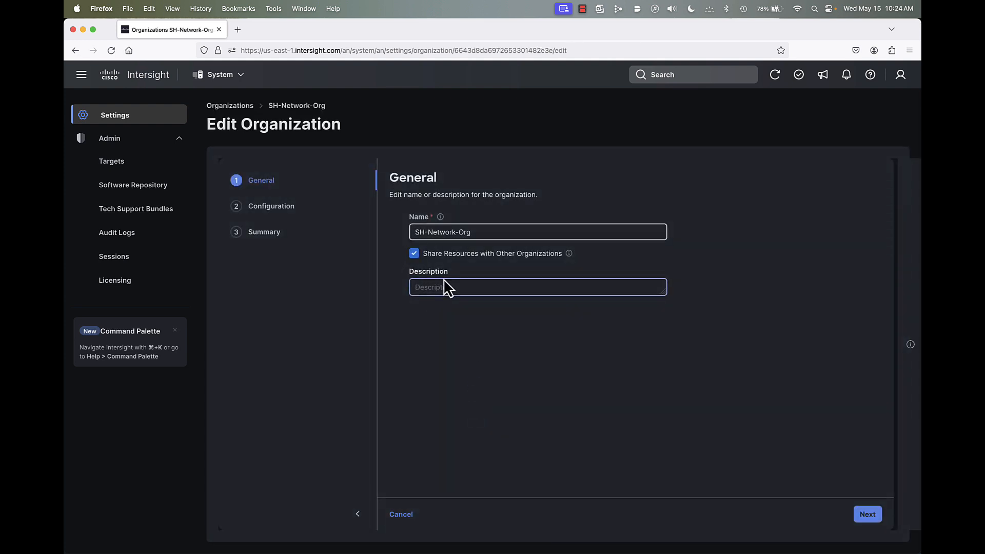
{"action": "left_click", "coordinate": [443, 285]}
{"action": "left_click", "coordinate": [873, 521]}
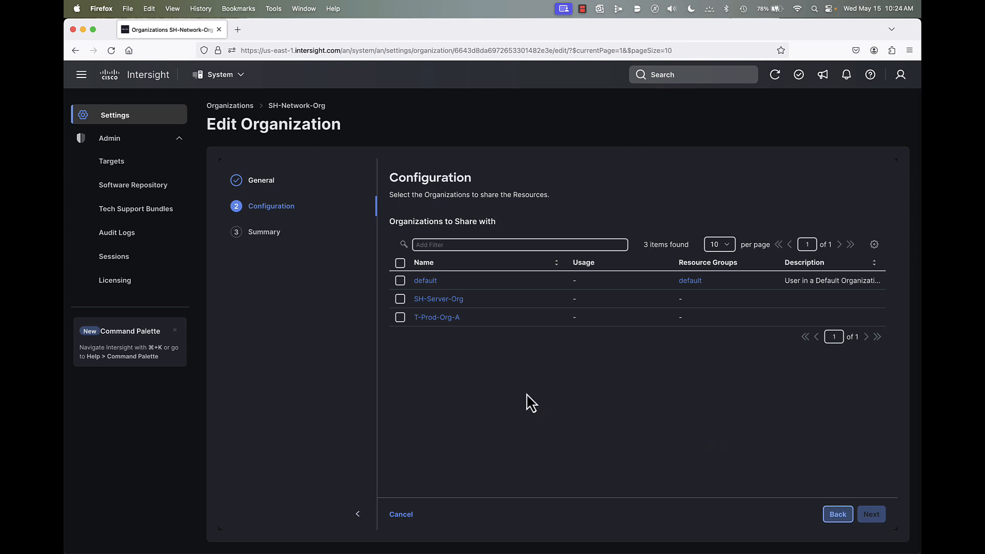
{"action": "left_click", "coordinate": [400, 318]}
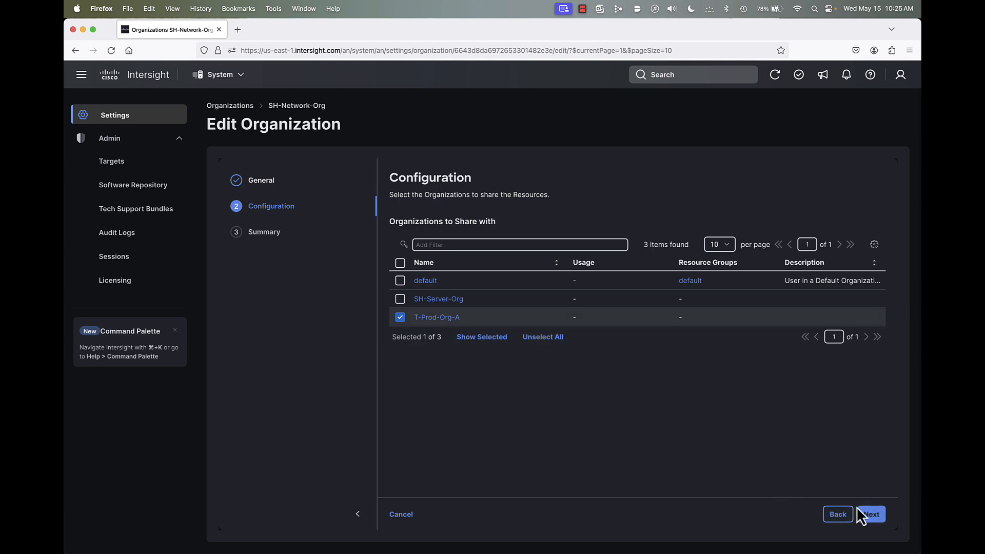
{"action": "left_click", "coordinate": [870, 516]}
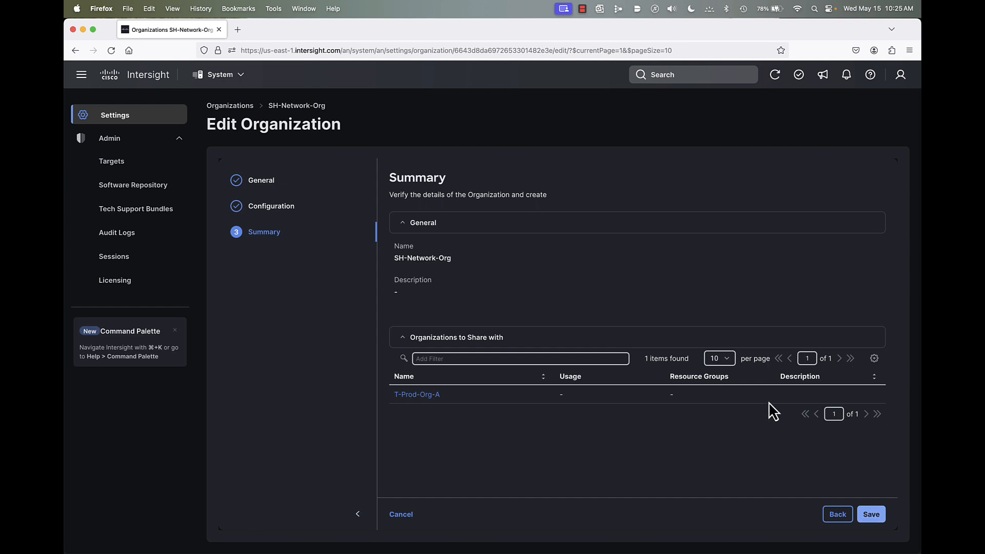
{"action": "left_click", "coordinate": [878, 516]}
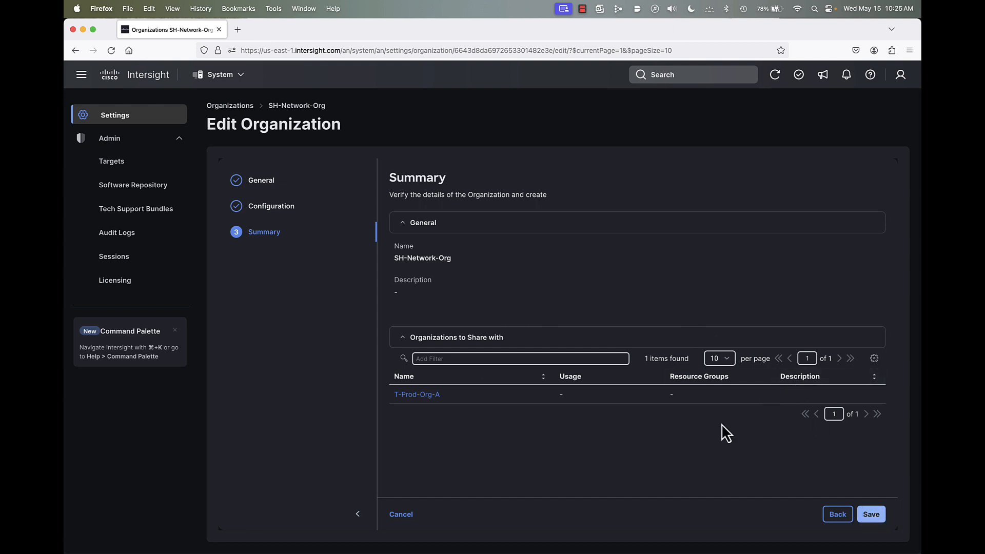
{"action": "left_click", "coordinate": [609, 346]}
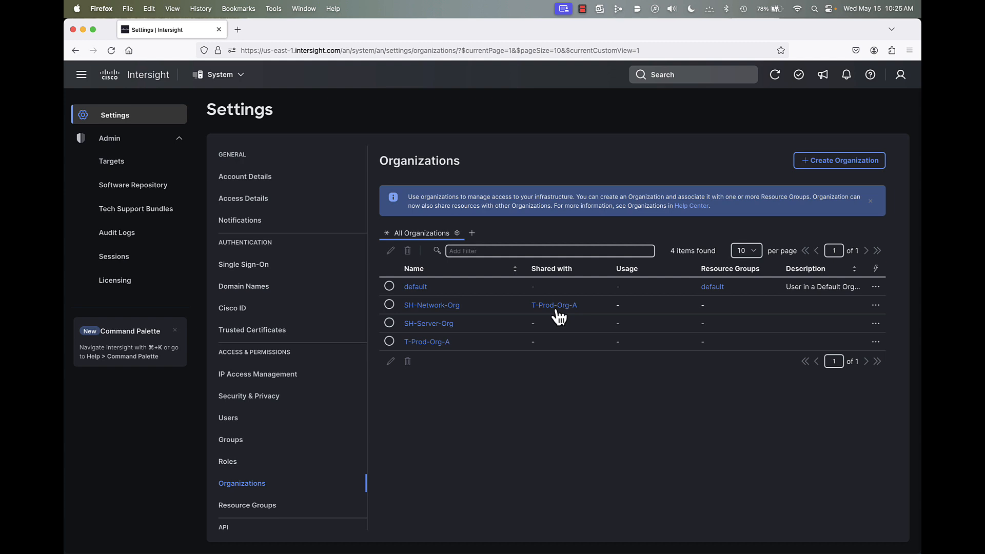
- Edit SH-Server-Org to share its resources with T-Prod-Org-A, and save the organization as a shared type
{"action": "left_click", "coordinate": [389, 324]}
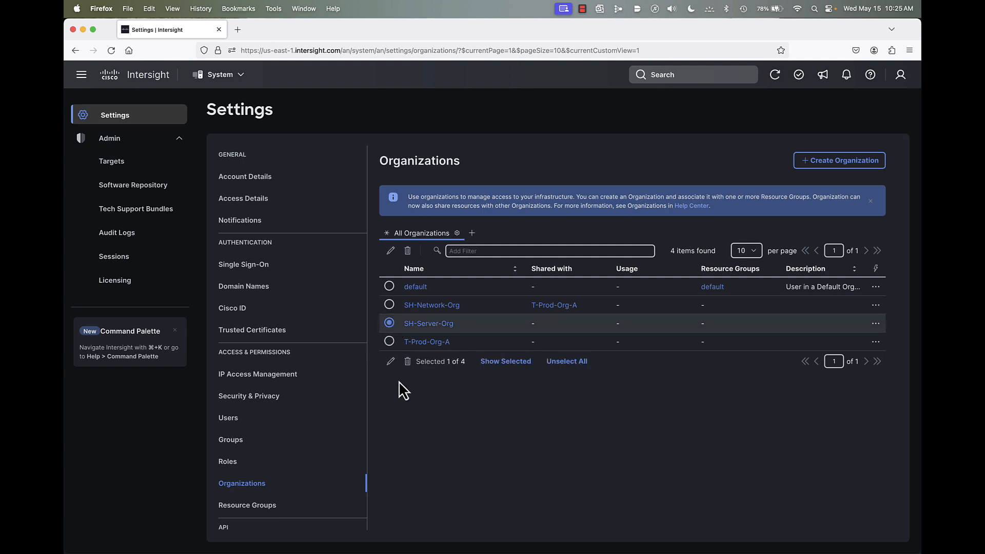
{"action": "left_click", "coordinate": [391, 362]}
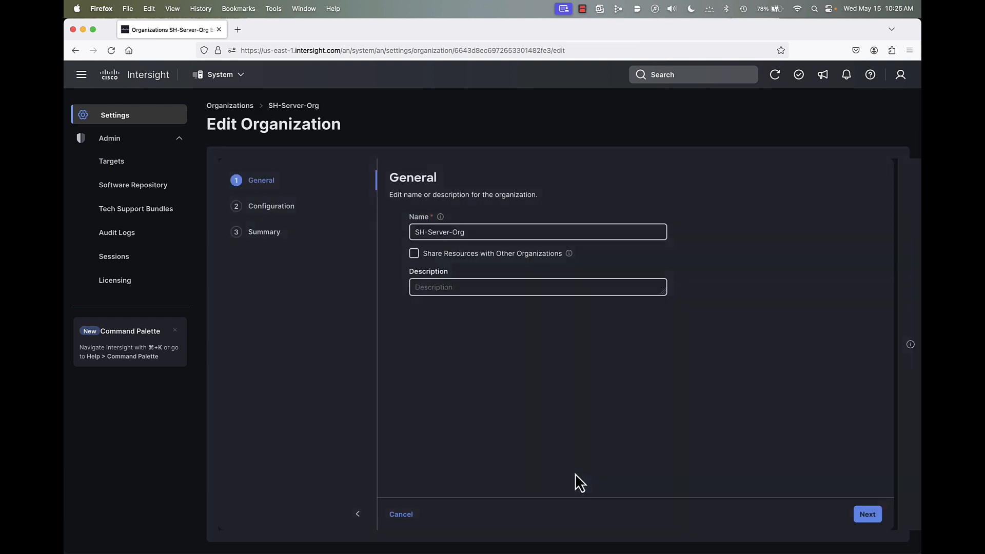
{"action": "left_click", "coordinate": [415, 257]}
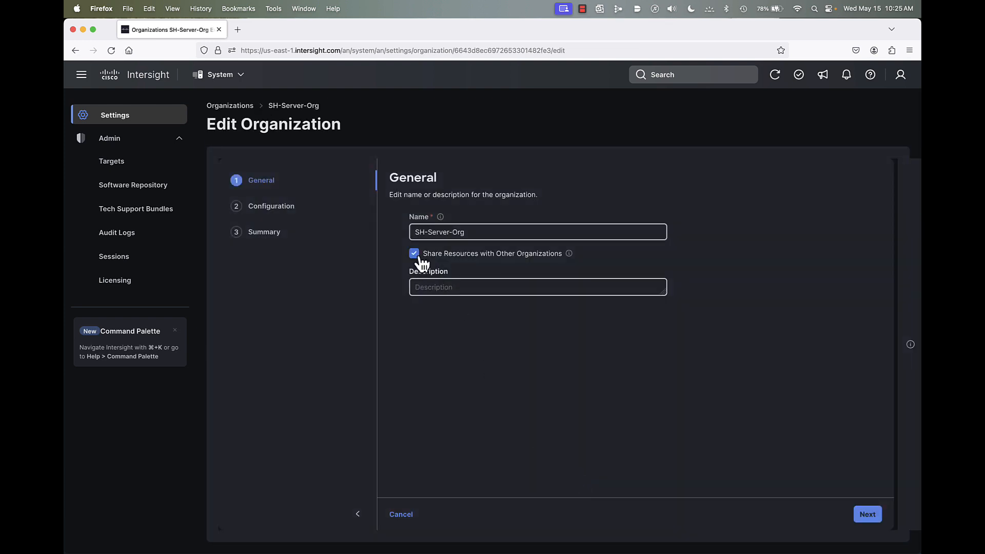
{"action": "left_click", "coordinate": [868, 515]}
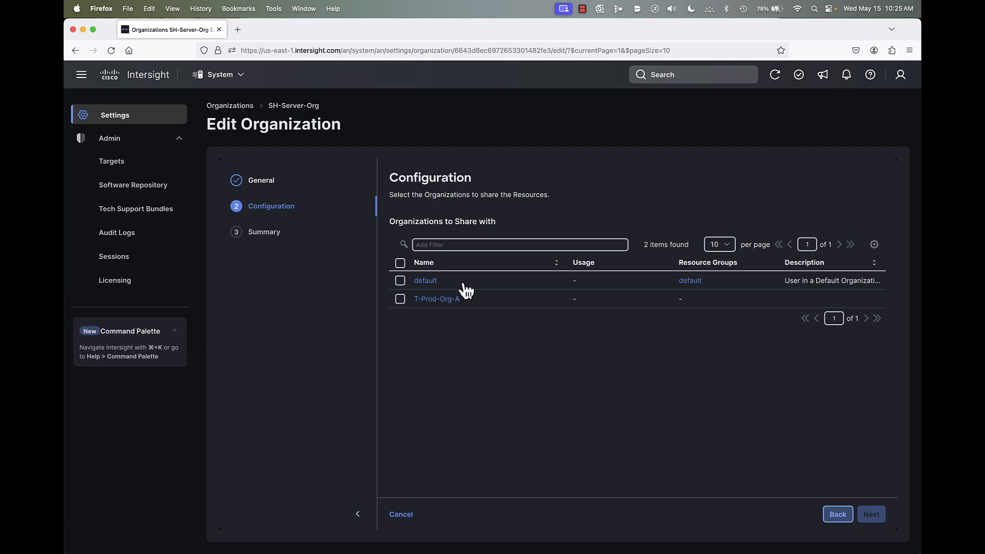
{"action": "left_click", "coordinate": [401, 299]}
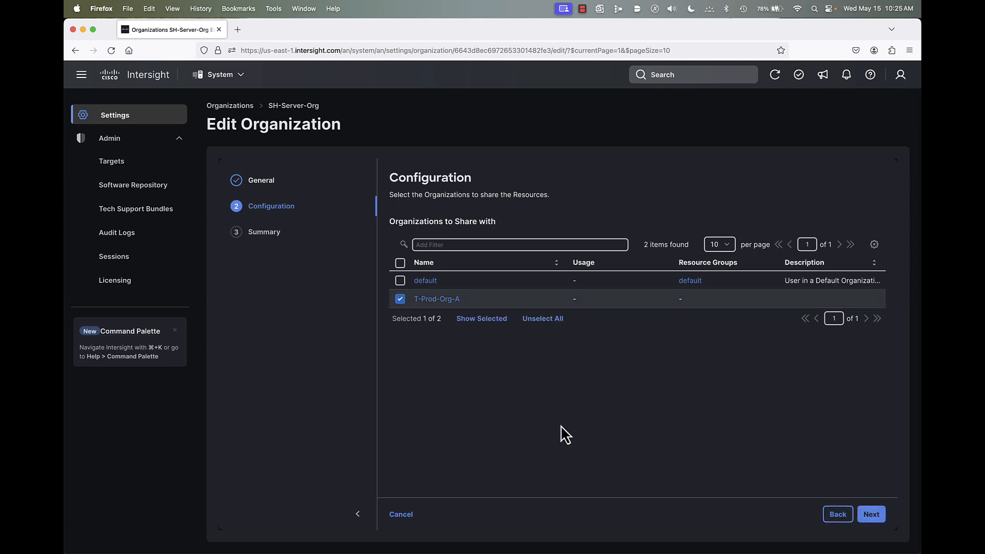
{"action": "left_click", "coordinate": [871, 515]}
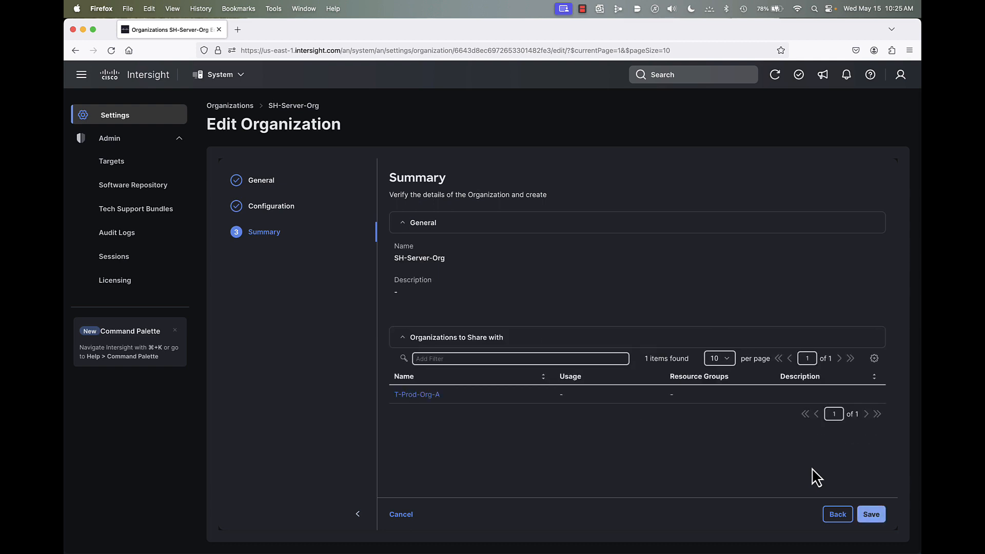
{"action": "left_click", "coordinate": [871, 515]}
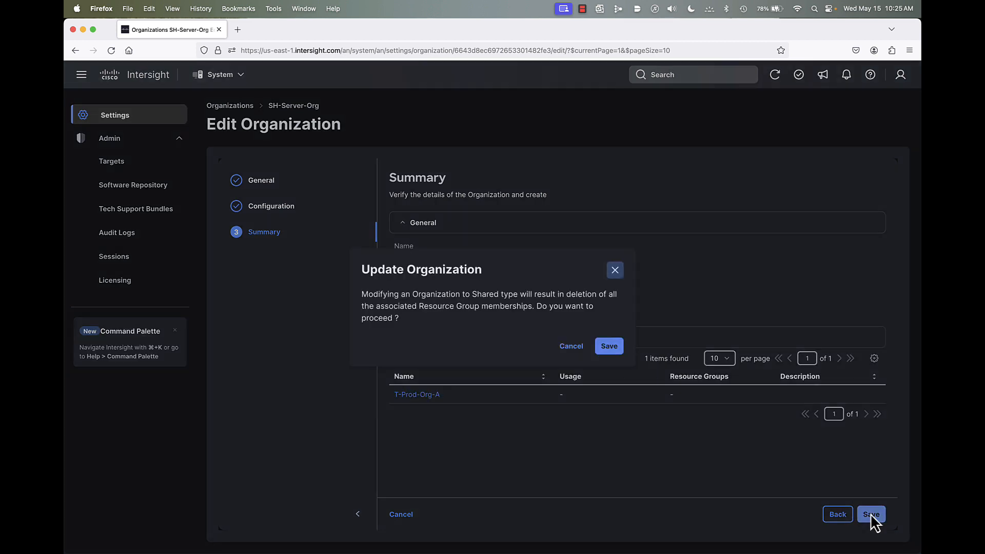
{"action": "left_click", "coordinate": [610, 347]}
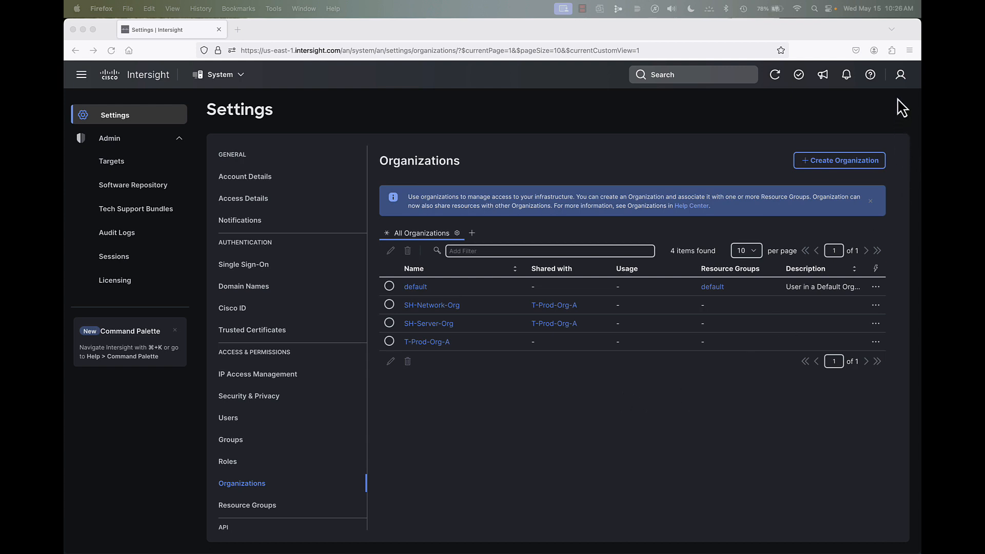
- Check the role of the signed-in account in the user profile details, then close them
{"action": "left_click", "coordinate": [901, 80]}
{"action": "left_click", "coordinate": [901, 78]}
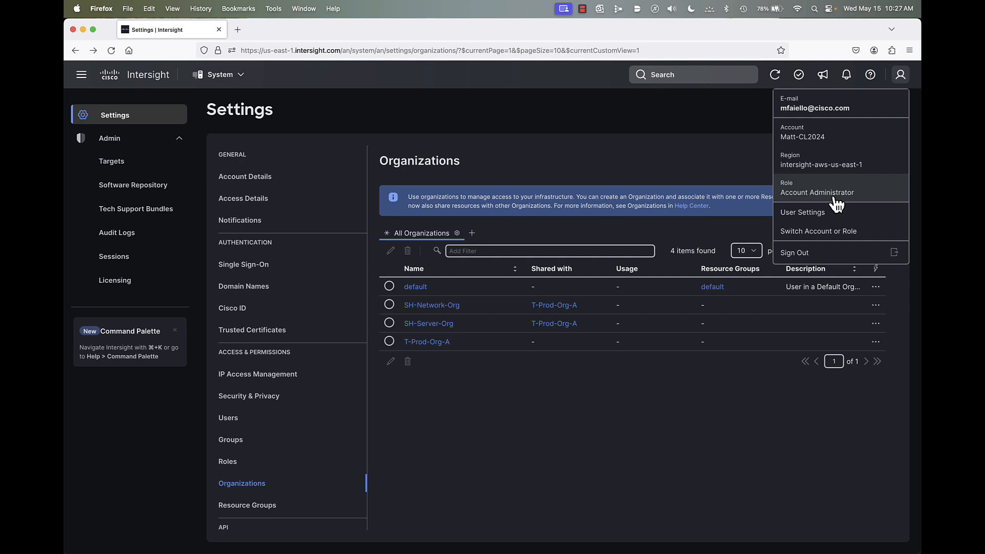
{"action": "left_click", "coordinate": [707, 402]}
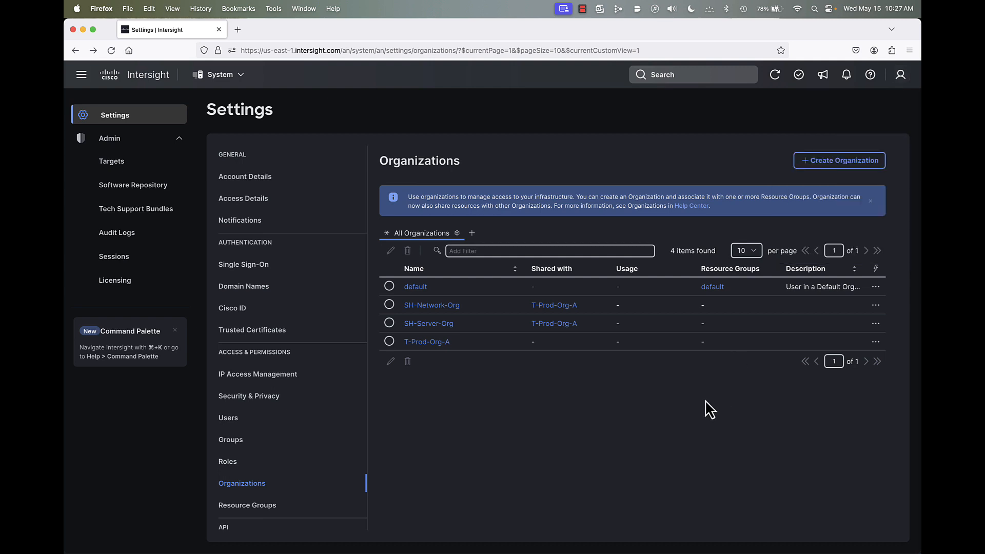
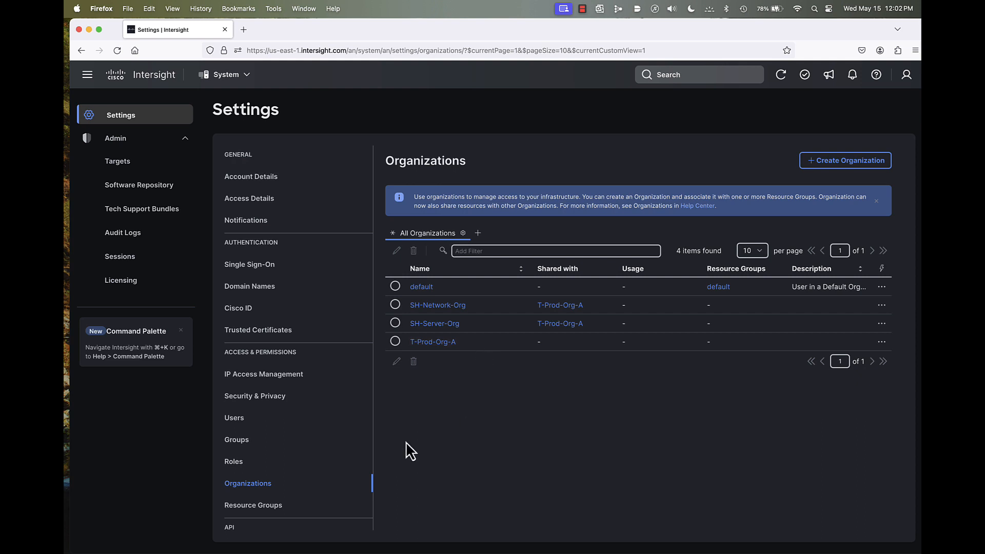
- Start a new role named B26-Domain-Admin in the account's roles and proceed to its configuration
{"action": "left_click", "coordinate": [237, 465]}
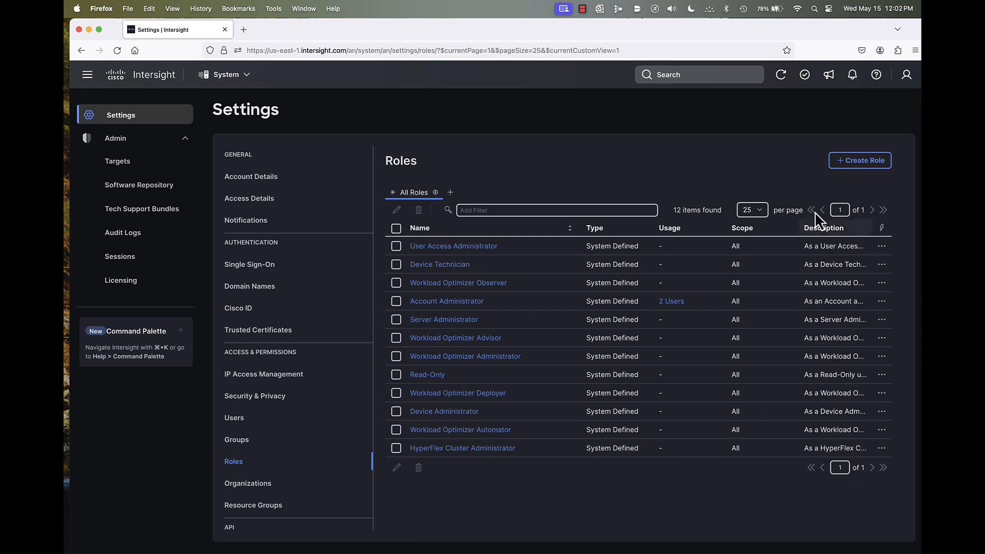
{"action": "left_click", "coordinate": [860, 160]}
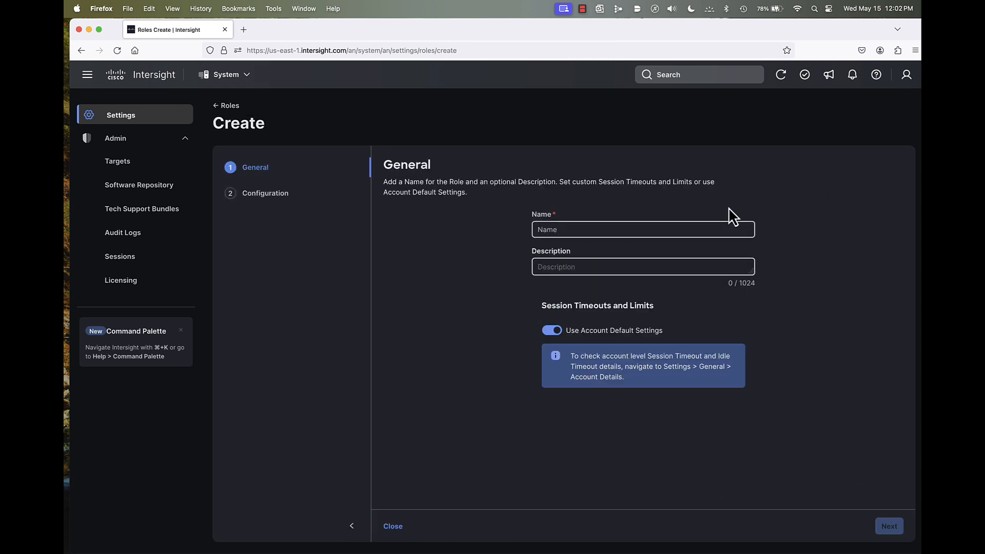
{"action": "left_click", "coordinate": [600, 227]}
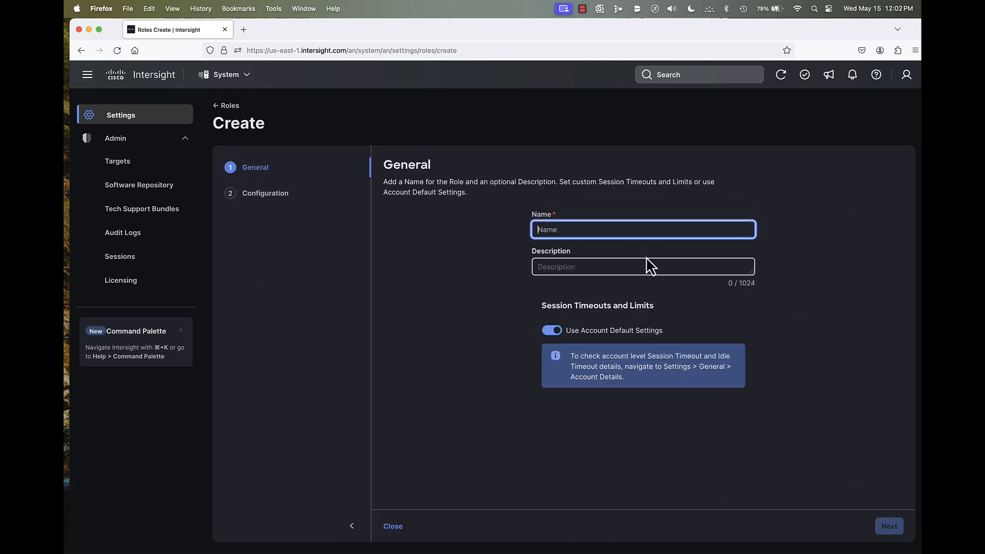
{"action": "type", "text": "B2"}
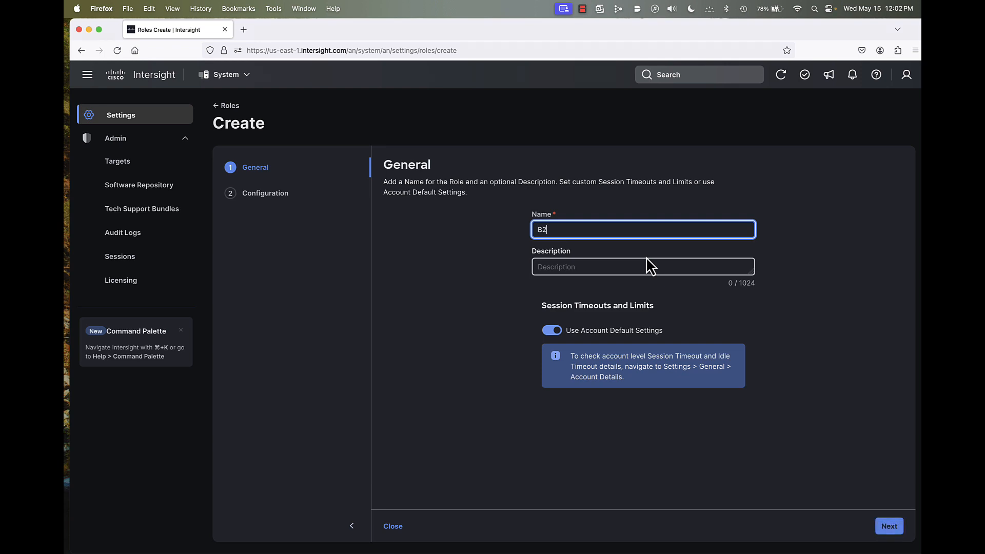
{"action": "type", "text": "6-Domain-Admin"}
{"action": "left_click", "coordinate": [895, 528]}
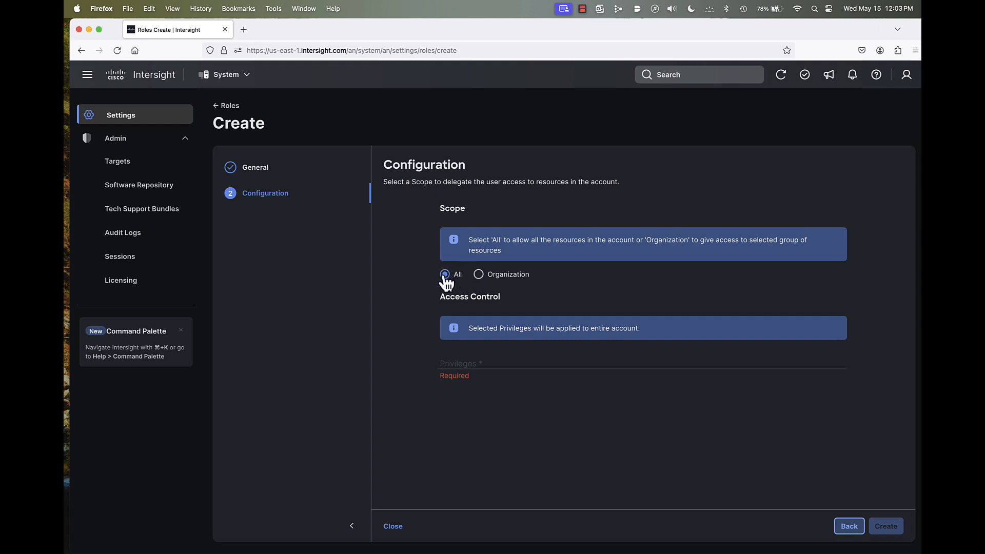
- Scope the role to organizations and grant the UCS Domain Administrator privilege on T-Prod-Org-A
{"action": "left_click", "coordinate": [478, 275]}
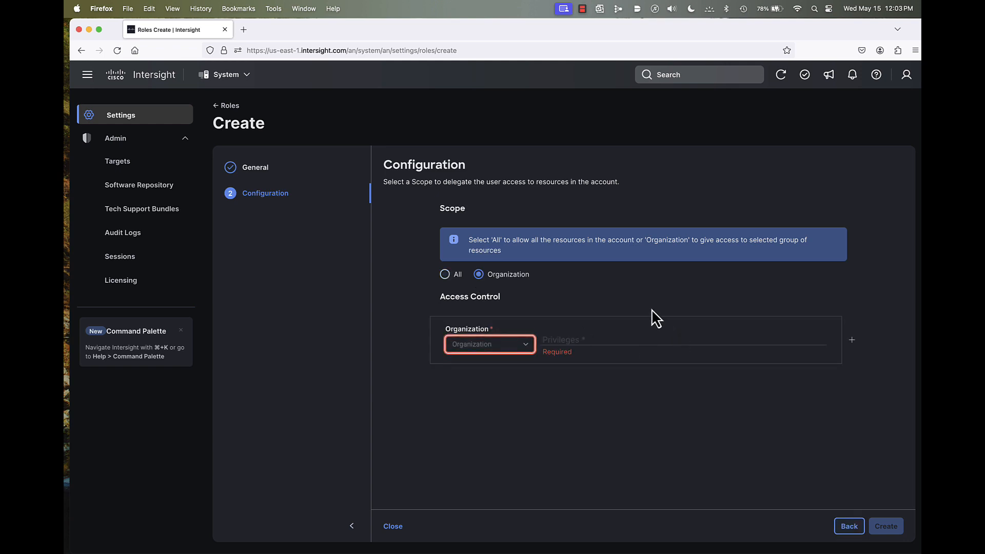
{"action": "left_click", "coordinate": [527, 349]}
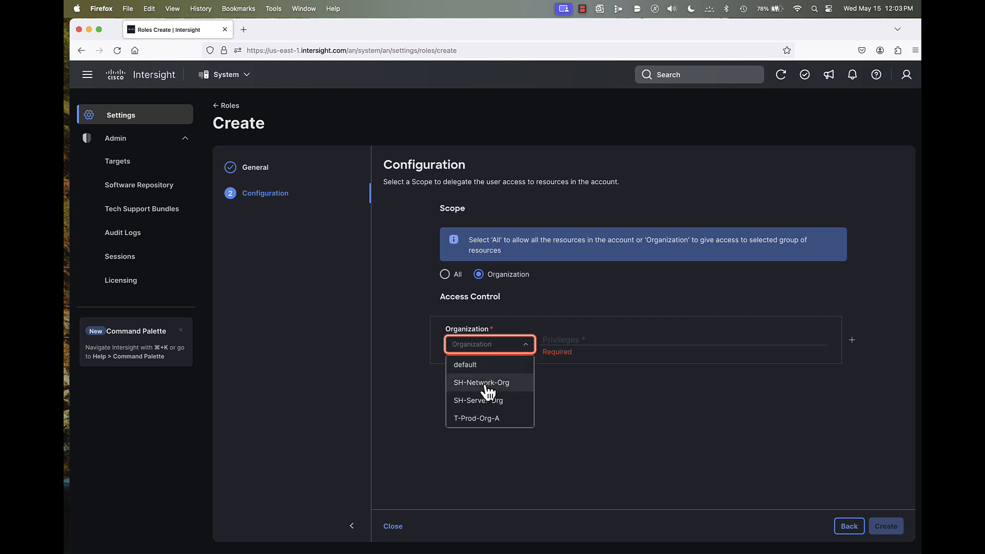
{"action": "left_click", "coordinate": [481, 419]}
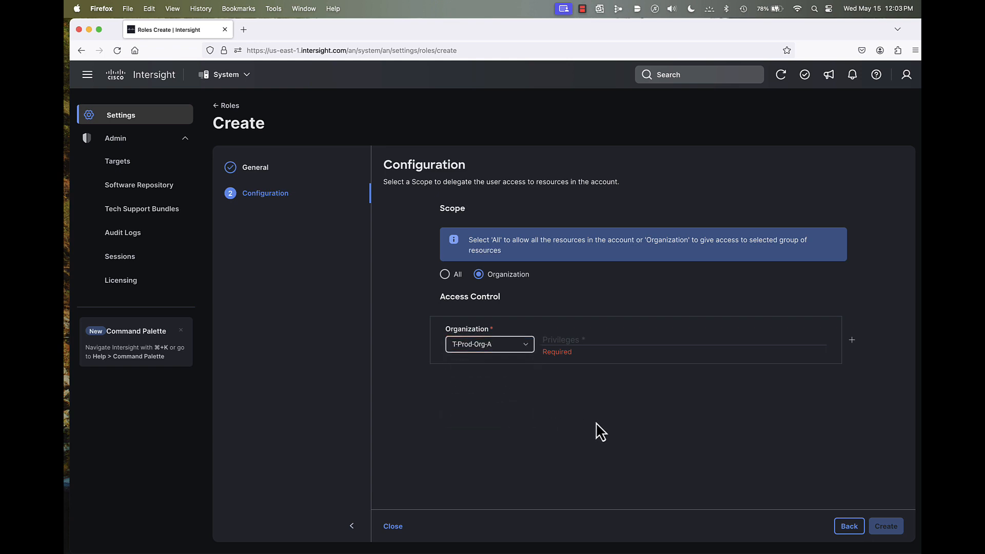
{"action": "left_click", "coordinate": [573, 349]}
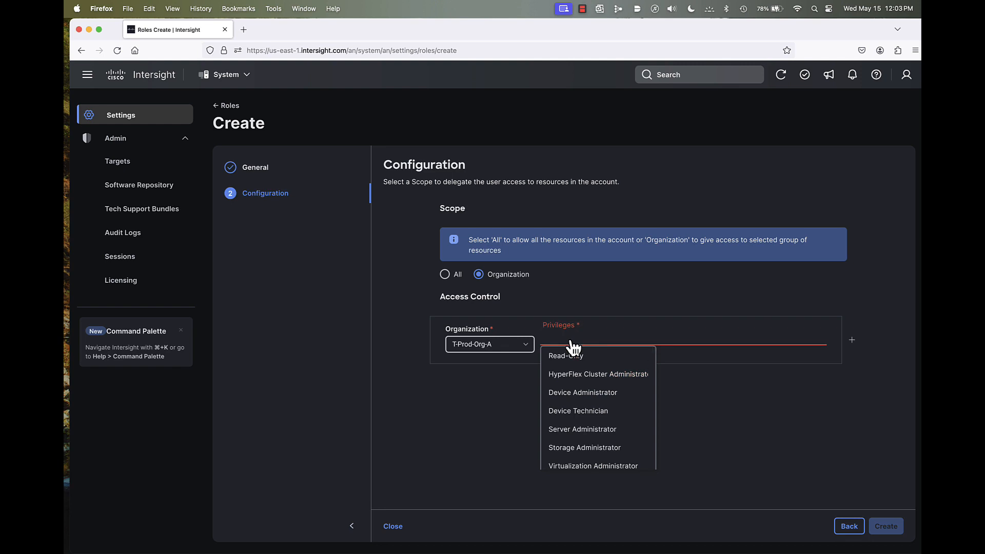
{"action": "scroll", "coordinate": [583, 411], "scroll_direction": "down", "scroll_amount": 2}
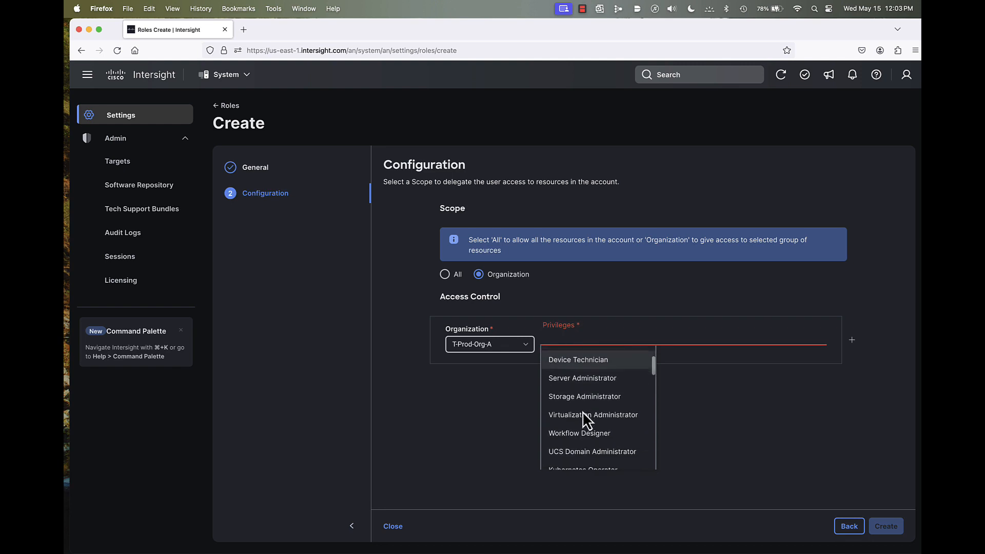
{"action": "left_click", "coordinate": [580, 452]}
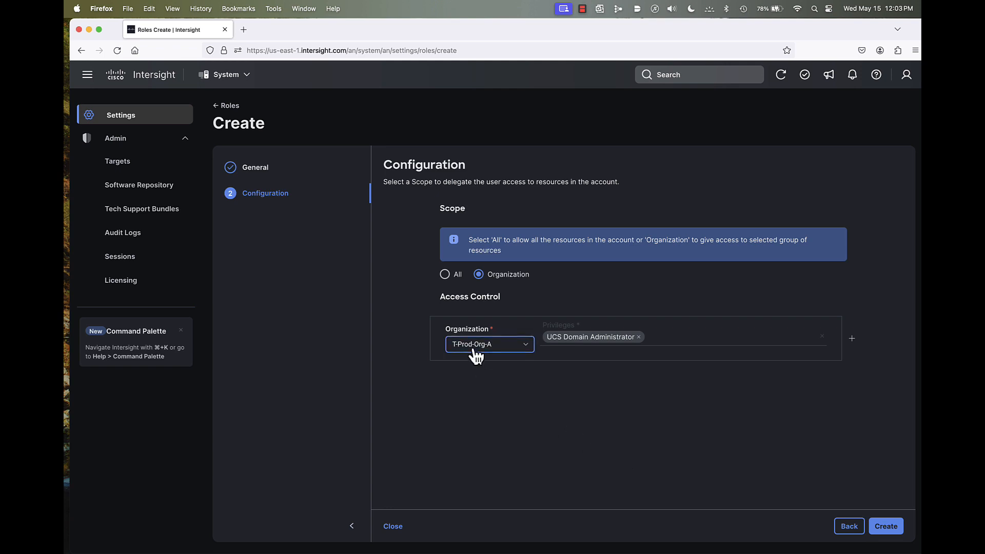
- Add Read-Only access on SH-Network-Org to the B26-Domain-Admin role and create the role
{"action": "left_click", "coordinate": [852, 339]}
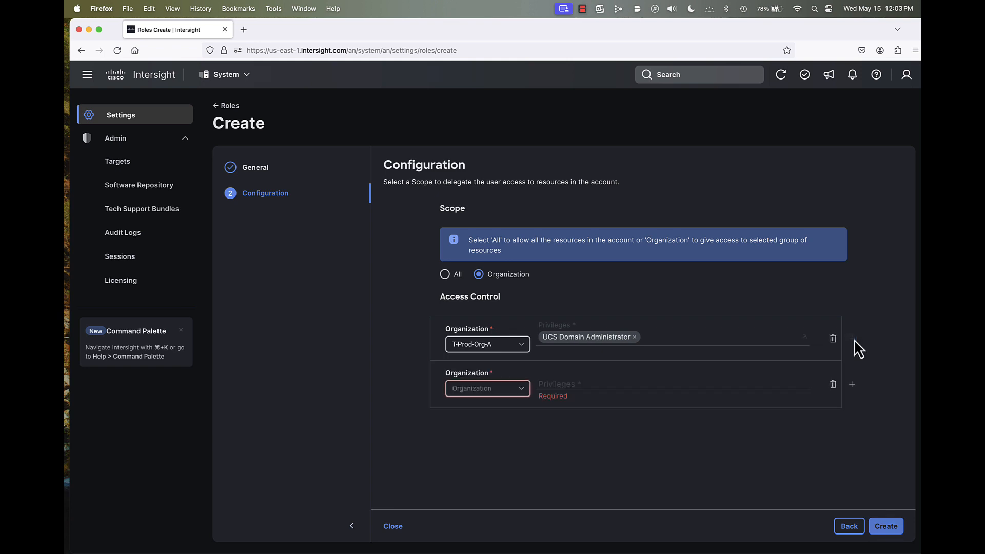
{"action": "left_click", "coordinate": [507, 395]}
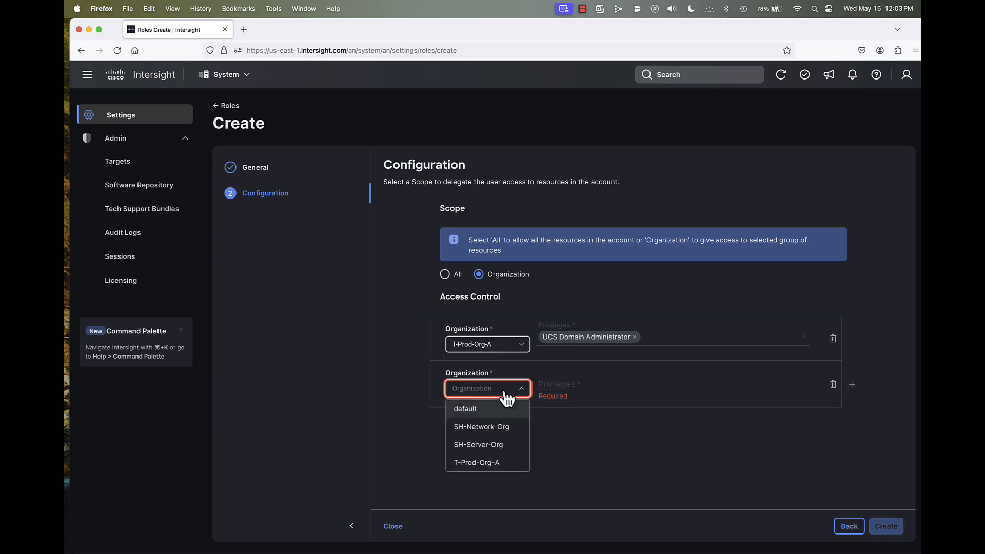
{"action": "left_click", "coordinate": [504, 429]}
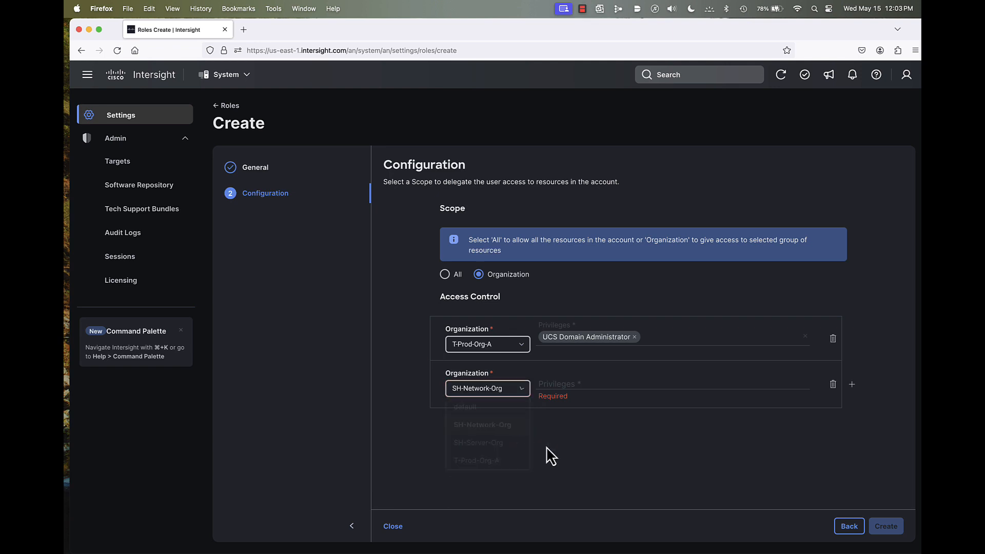
{"action": "left_click", "coordinate": [570, 389]}
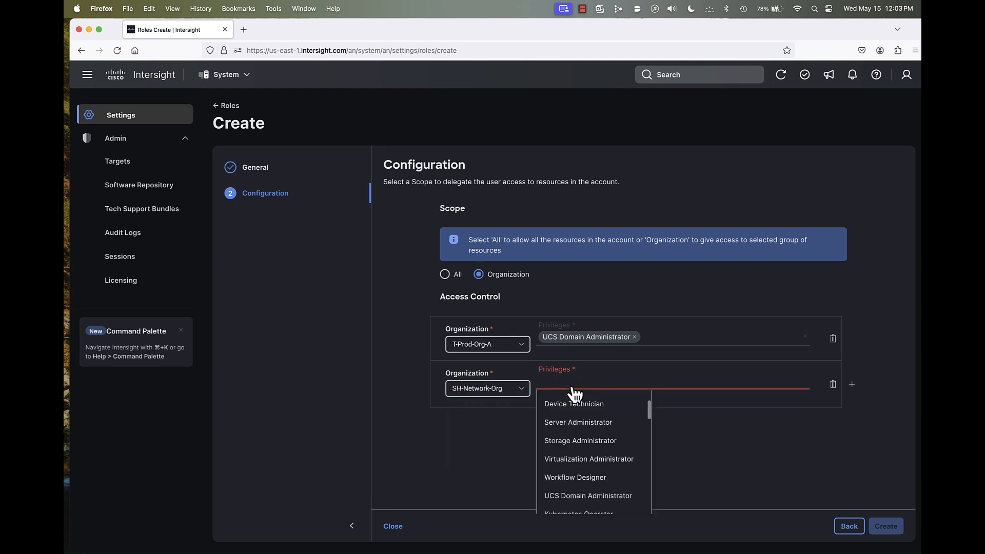
{"action": "left_click", "coordinate": [567, 402]}
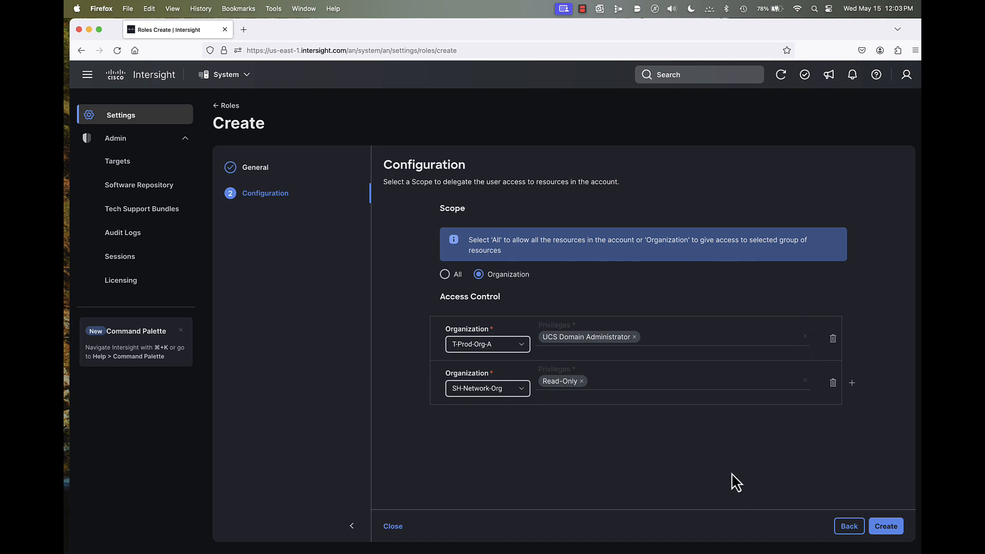
{"action": "left_click", "coordinate": [891, 528]}
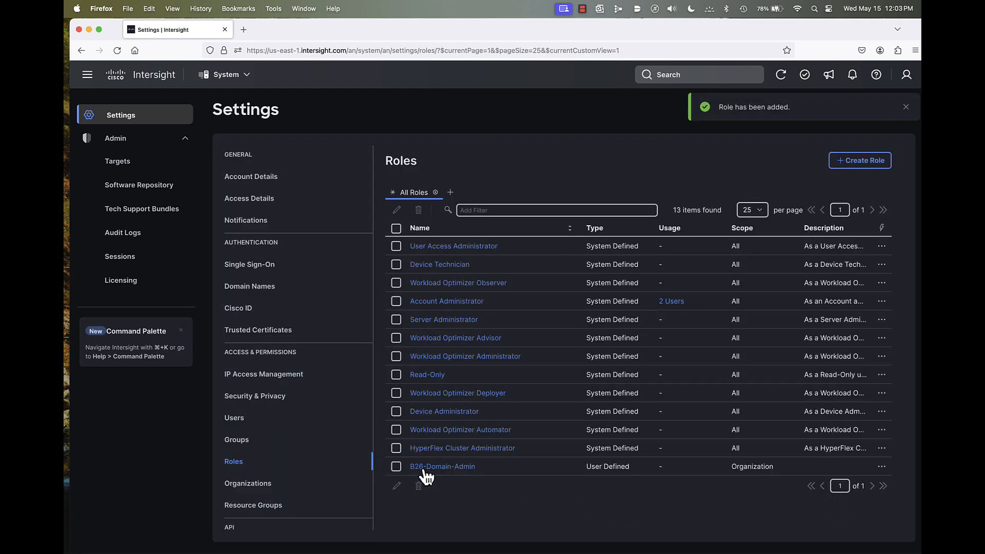
- Start another new role named B26-Server-Admin and proceed to its configuration
{"action": "left_click", "coordinate": [857, 162]}
{"action": "left_click", "coordinate": [581, 231]}
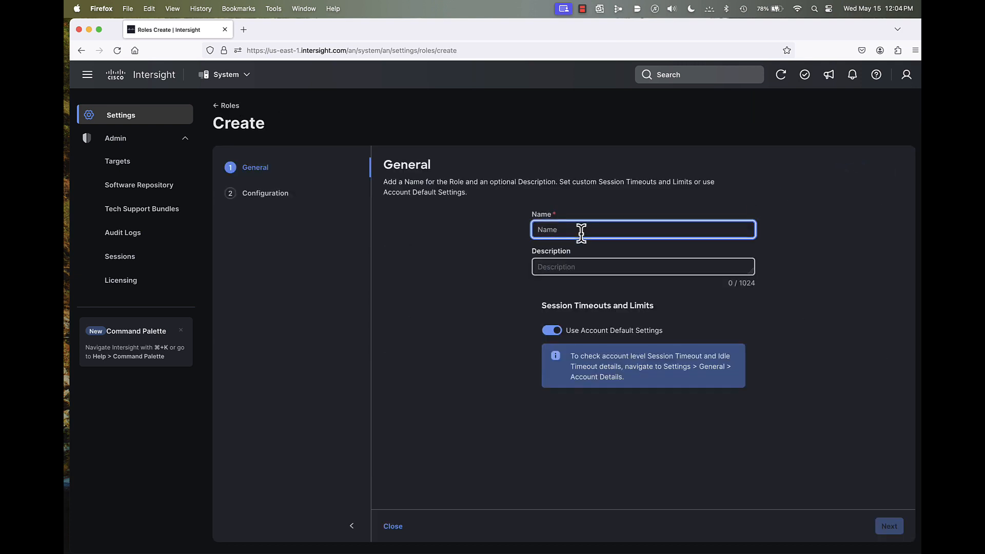
{"action": "type", "text": "B26-"}
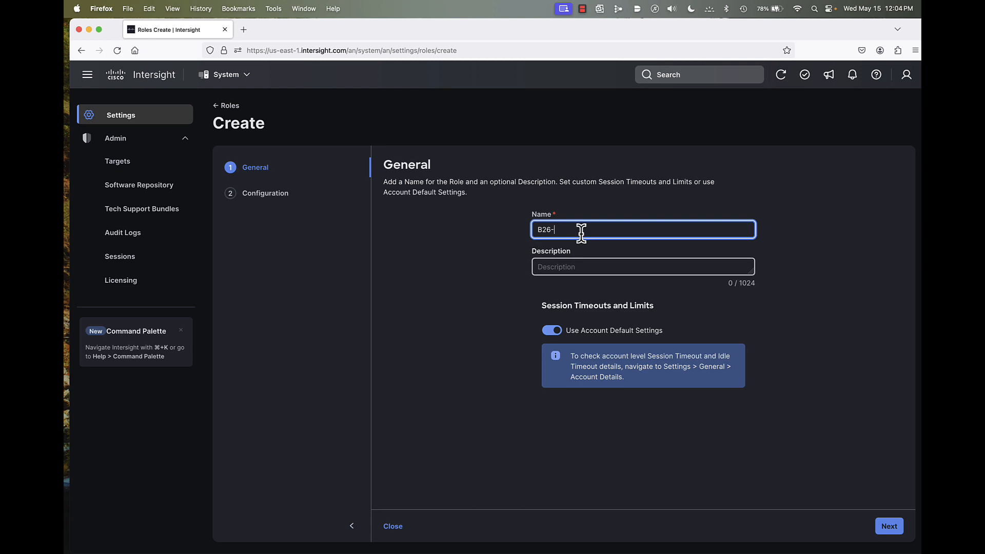
{"action": "type", "text": "Server-Admin"}
{"action": "left_click", "coordinate": [888, 526]}
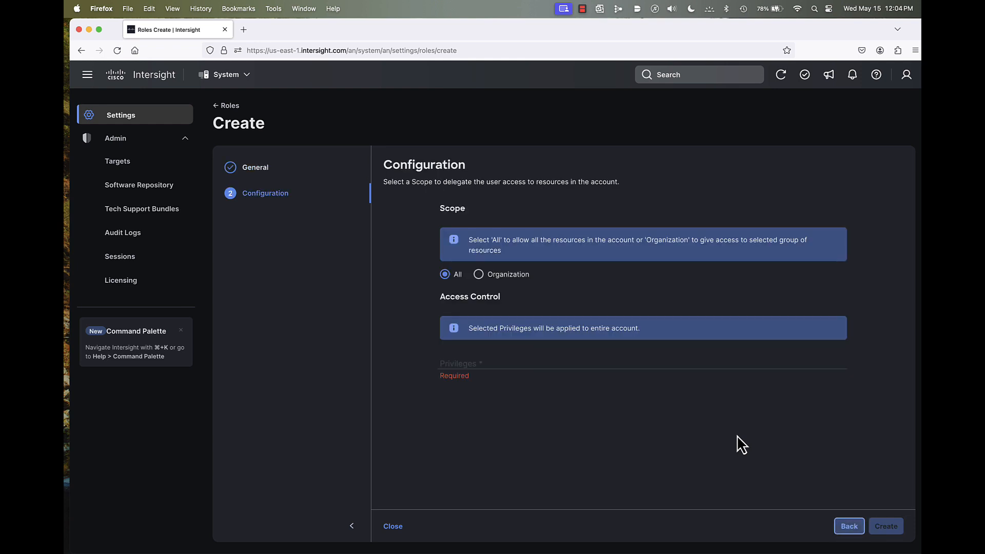
- Scope the role to organizations and grant the Server Administrator privilege on T-Prod-Org-A
{"action": "left_click", "coordinate": [480, 276]}
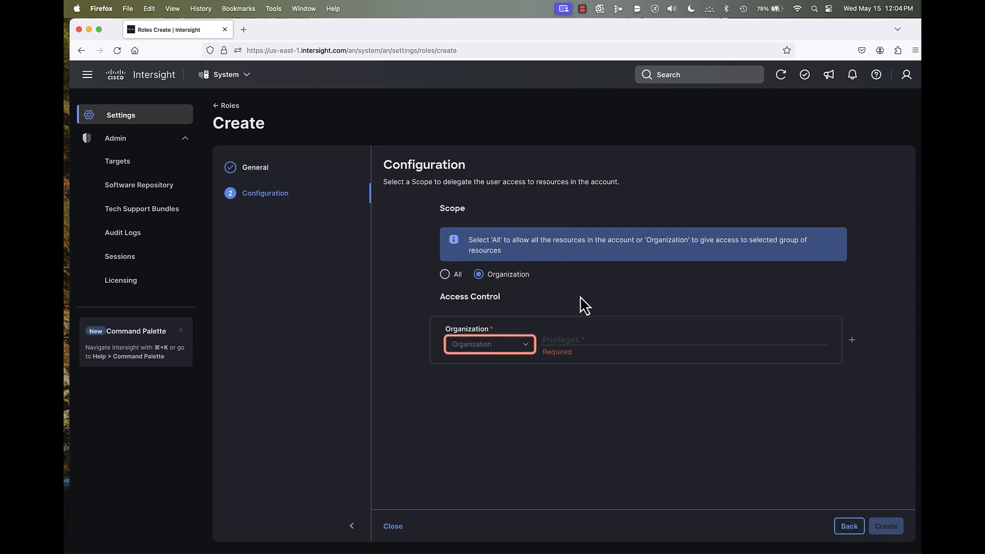
{"action": "left_click", "coordinate": [496, 352]}
{"action": "left_click", "coordinate": [473, 419]}
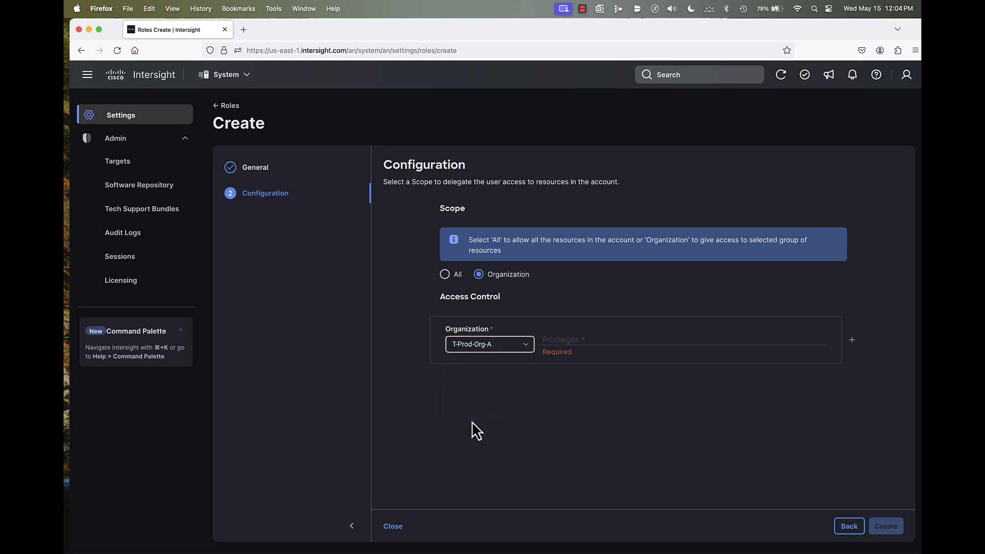
{"action": "left_click", "coordinate": [568, 345]}
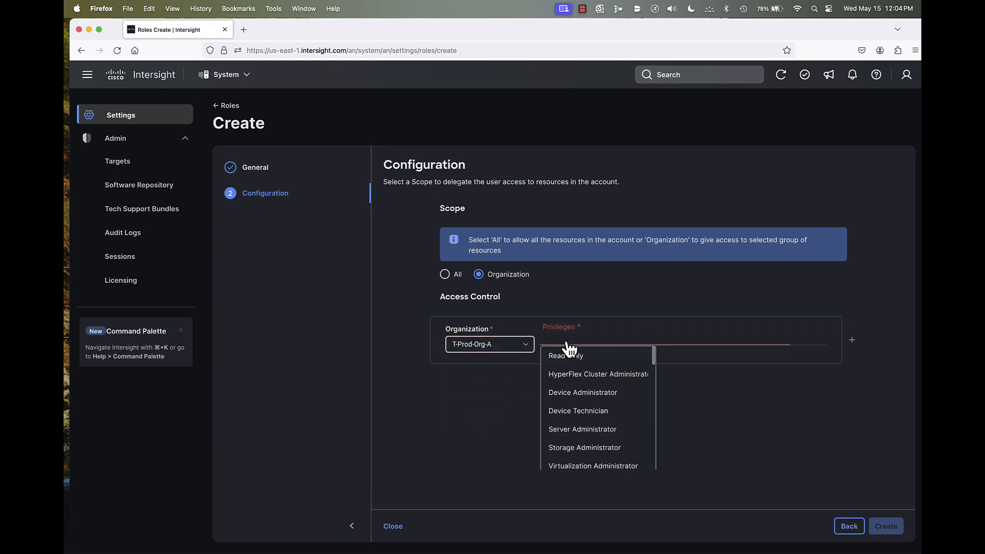
{"action": "left_click", "coordinate": [590, 436]}
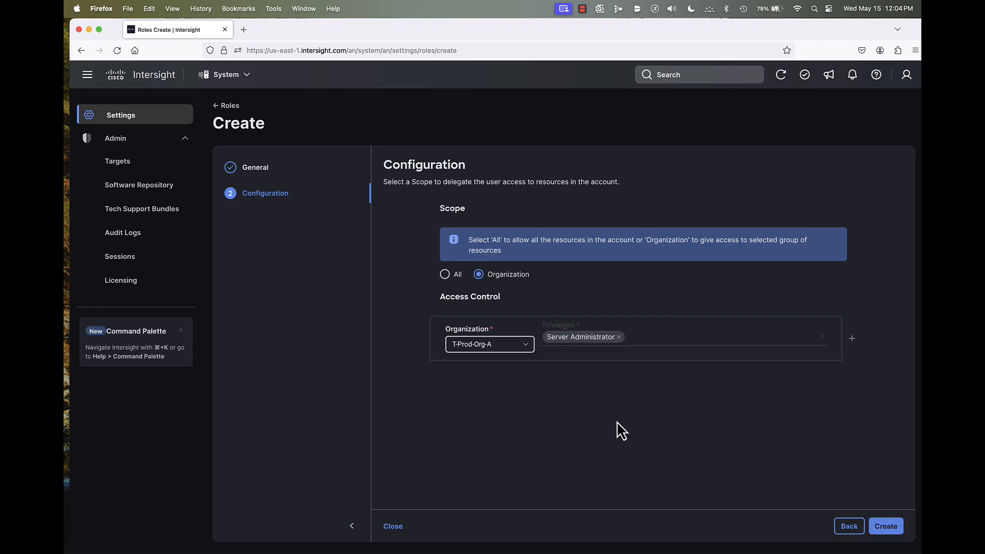
- Add Read-Only access on SH-Server-Org to the B26-Server-Admin role and create the role
{"action": "left_click", "coordinate": [852, 340]}
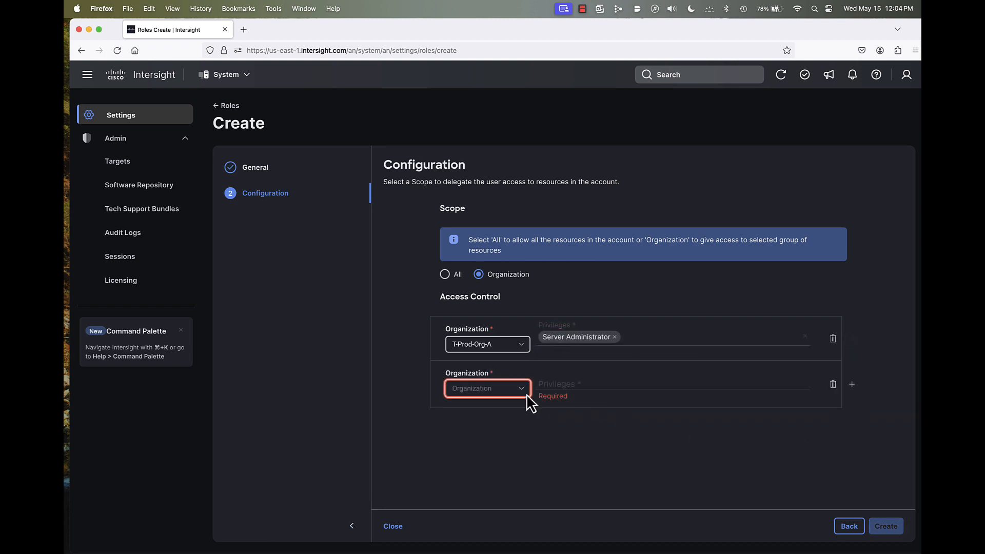
{"action": "left_click", "coordinate": [493, 392]}
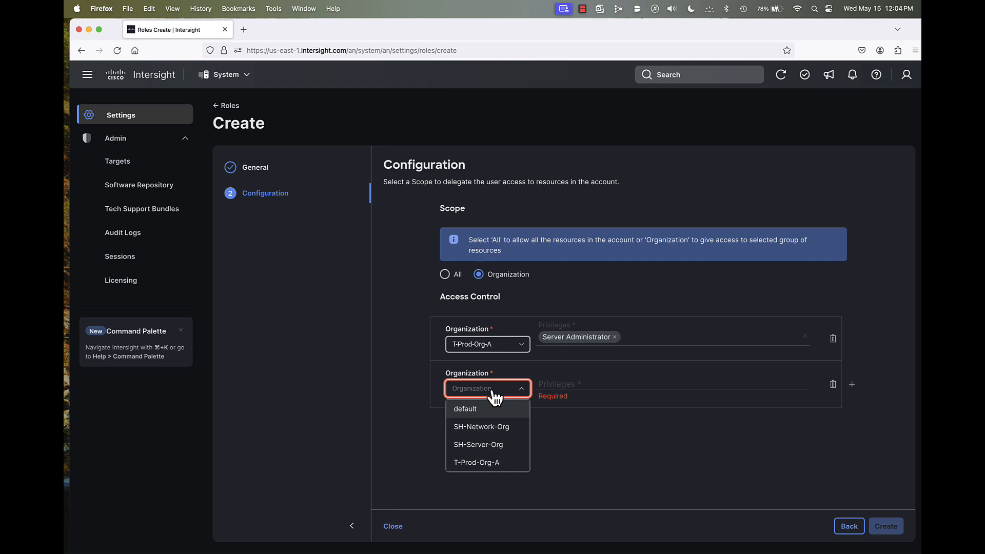
{"action": "left_click", "coordinate": [492, 447]}
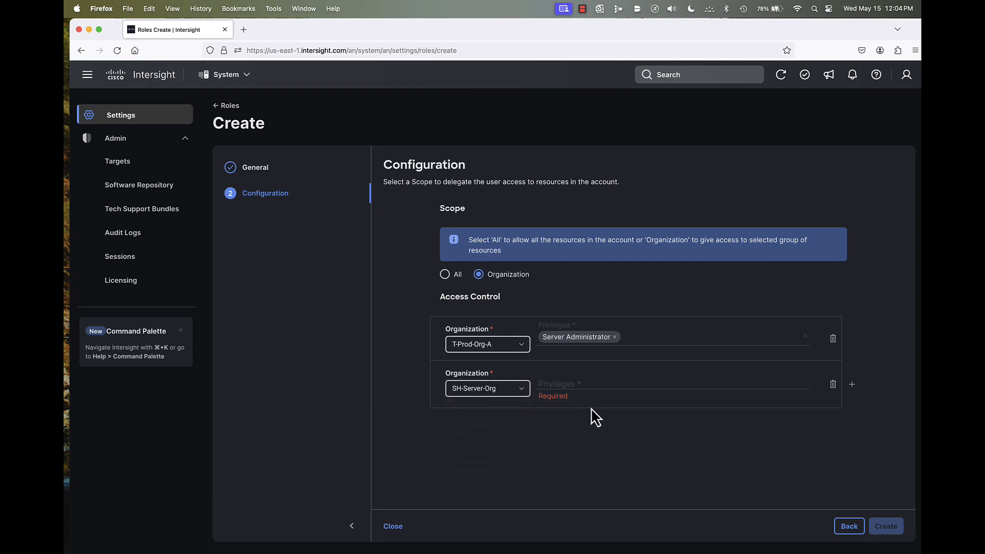
{"action": "left_click", "coordinate": [571, 391]}
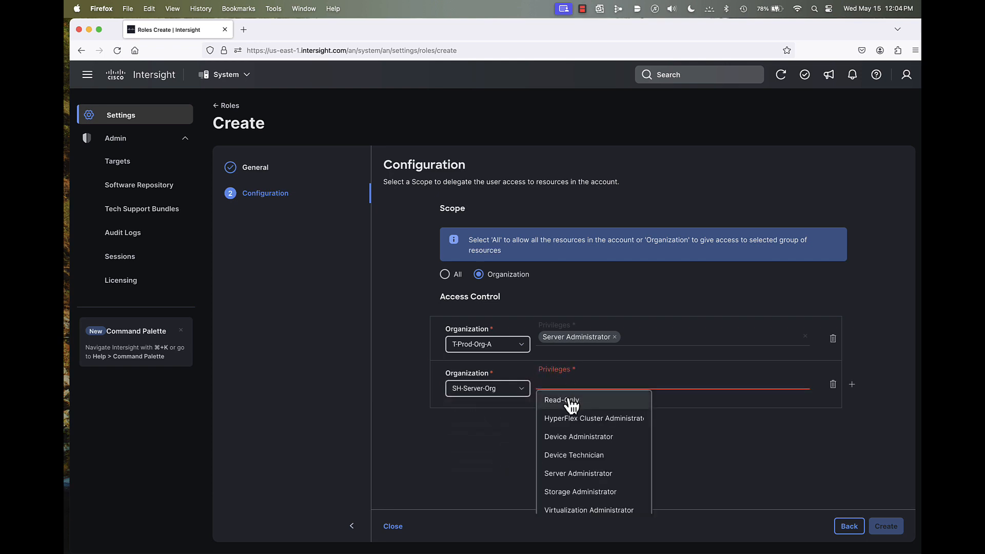
{"action": "left_click", "coordinate": [571, 400]}
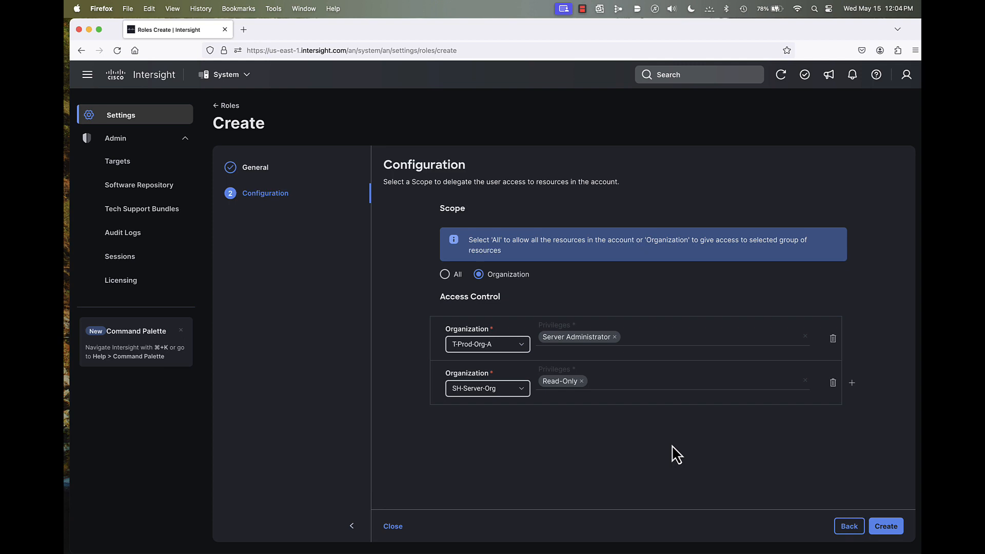
{"action": "left_click", "coordinate": [889, 530]}
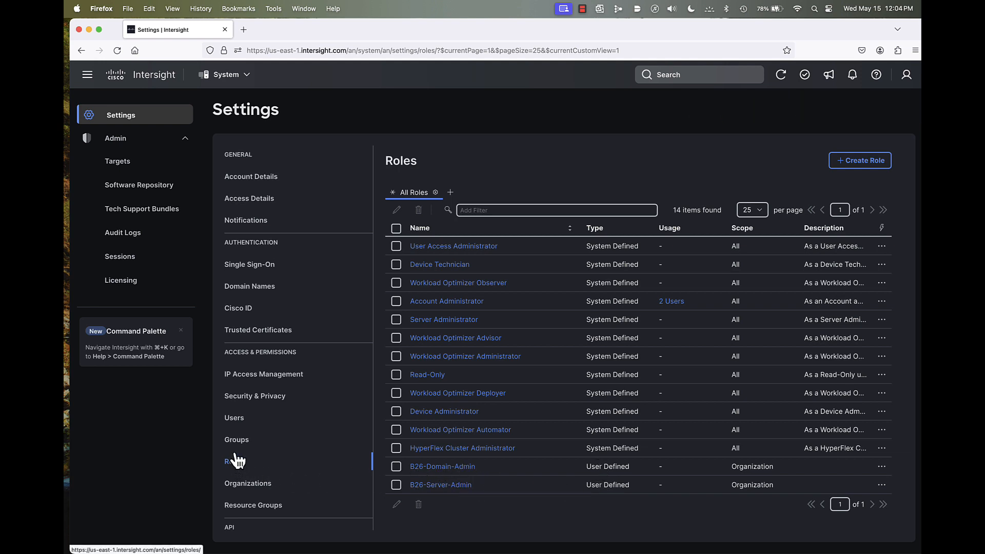
- Edit the first listed user and add the B26-Domain-Admin role alongside Account Administrator
{"action": "left_click", "coordinate": [235, 420]}
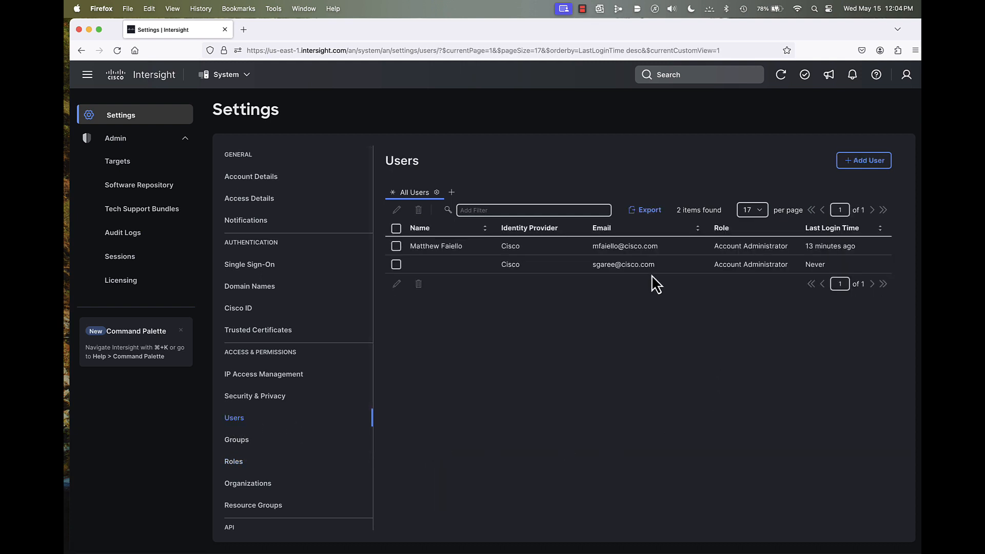
{"action": "left_click", "coordinate": [396, 246]}
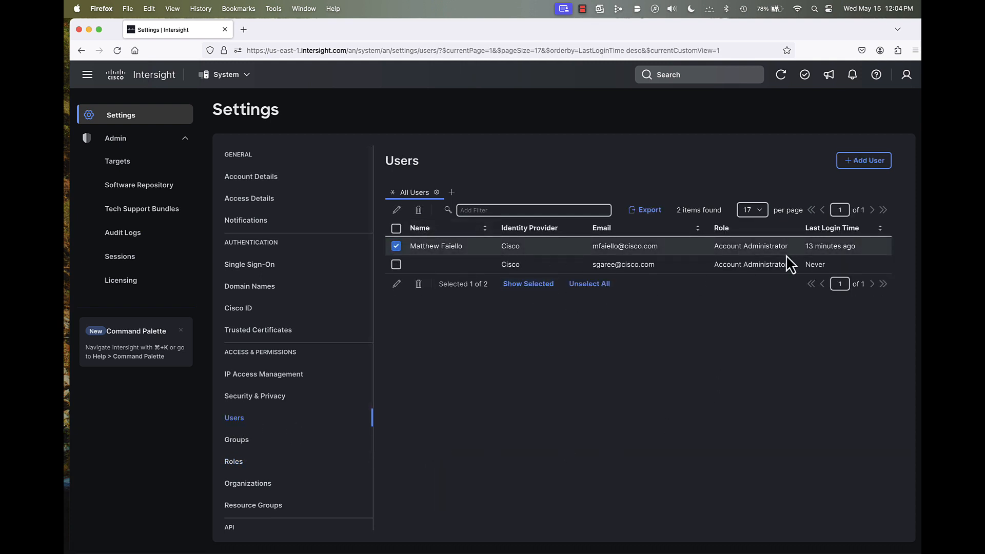
{"action": "left_click", "coordinate": [397, 283]}
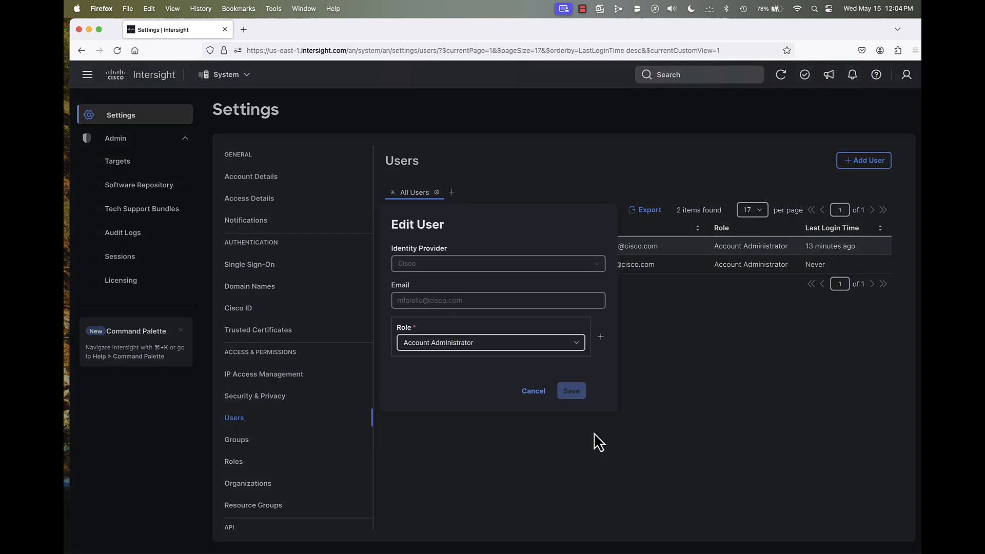
{"action": "left_click", "coordinate": [602, 339]}
{"action": "left_click", "coordinate": [473, 366]}
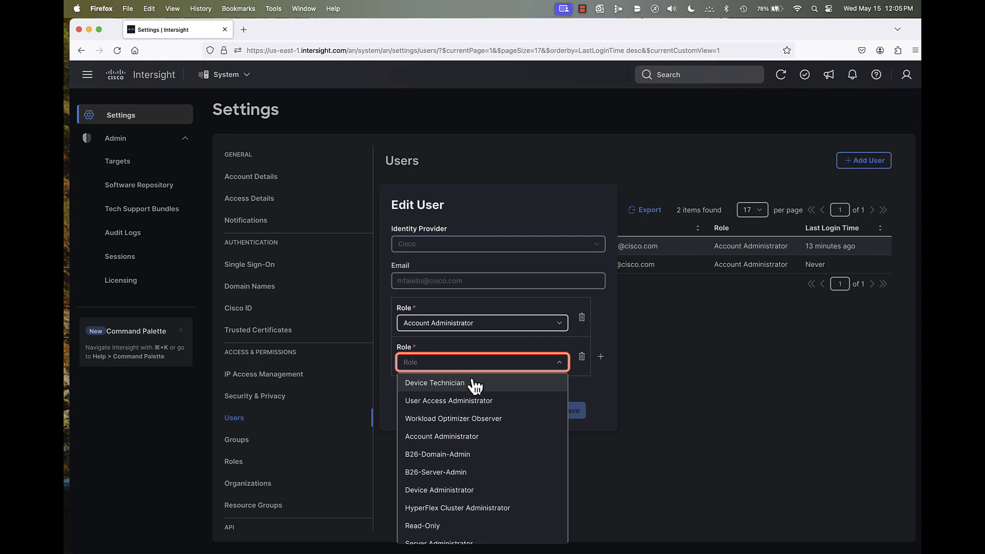
{"action": "left_click", "coordinate": [438, 455]}
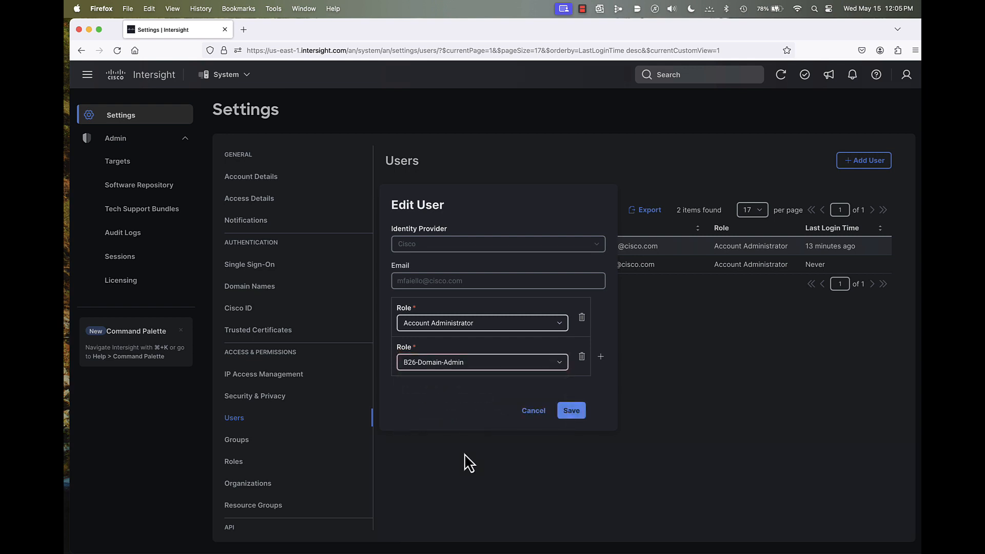
- Add B26-Server-Admin as a third role for the user, save the changes and refresh the user list
{"action": "left_click", "coordinate": [601, 357]}
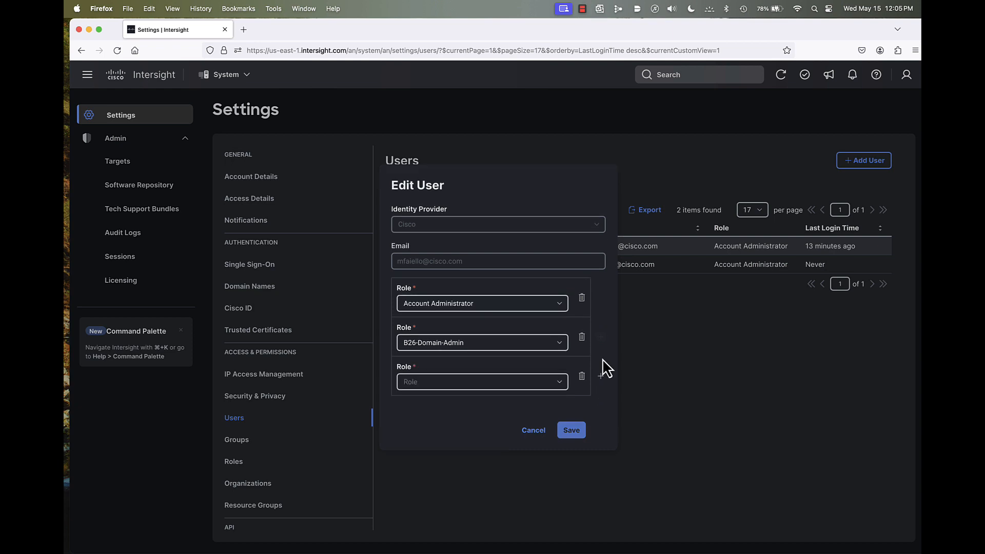
{"action": "left_click", "coordinate": [442, 384]}
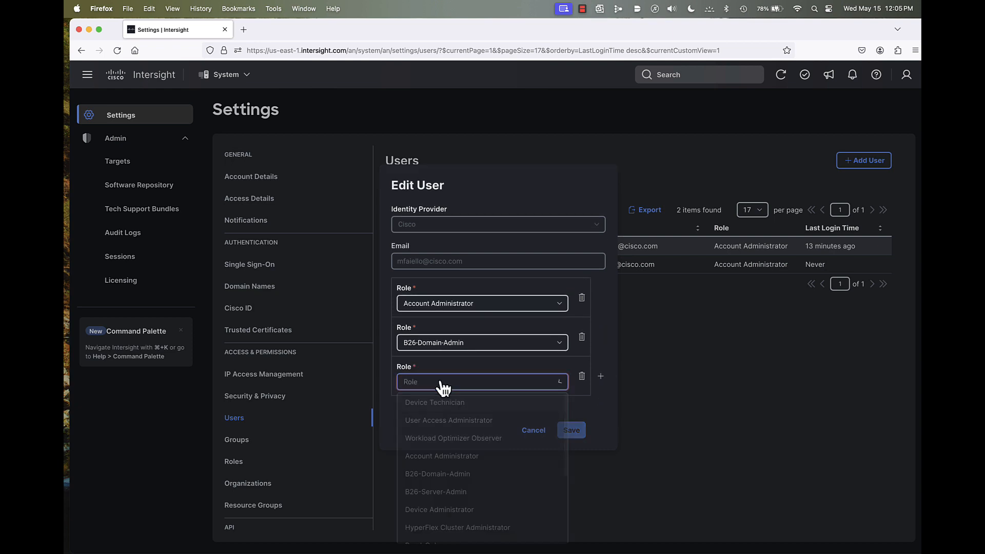
{"action": "left_click", "coordinate": [434, 494]}
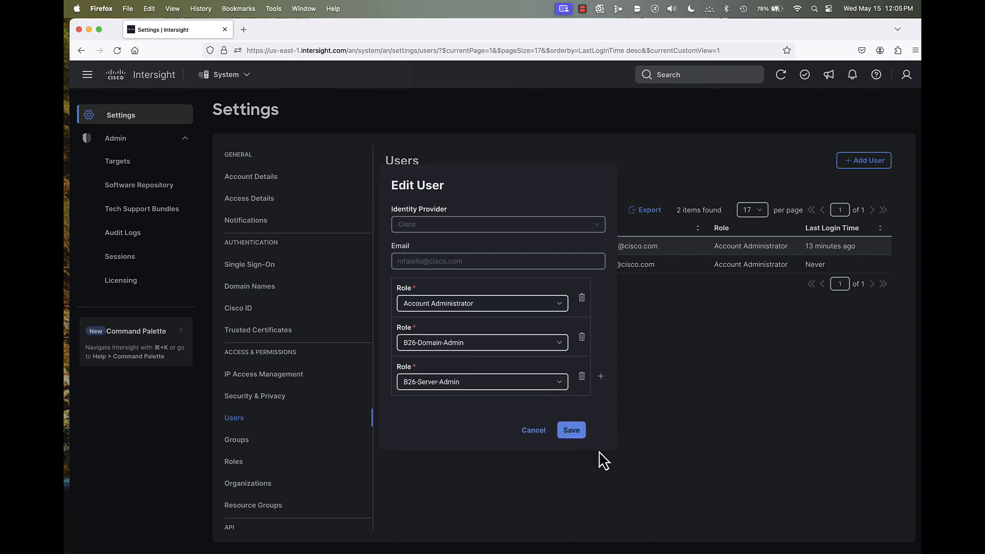
{"action": "left_click", "coordinate": [574, 431]}
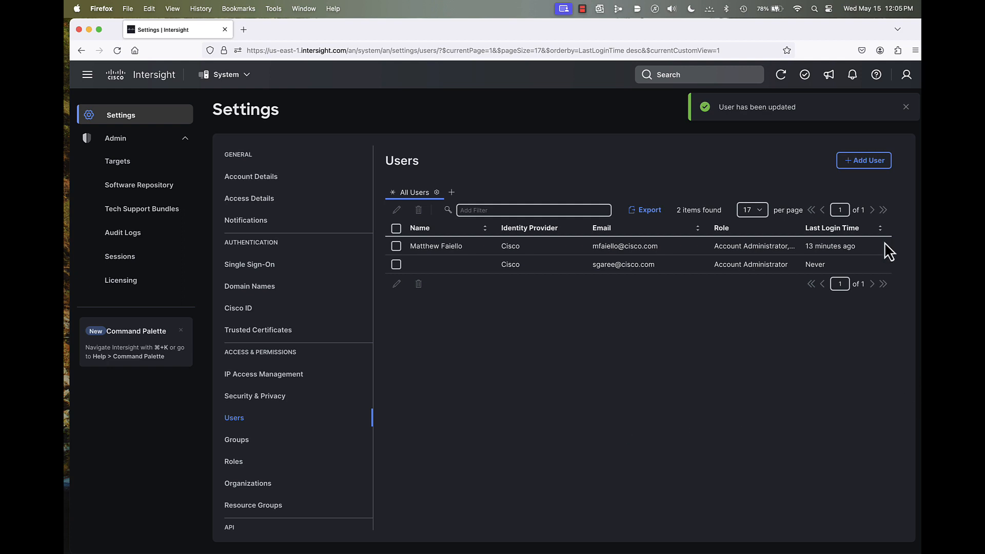
{"action": "left_click", "coordinate": [906, 107]}
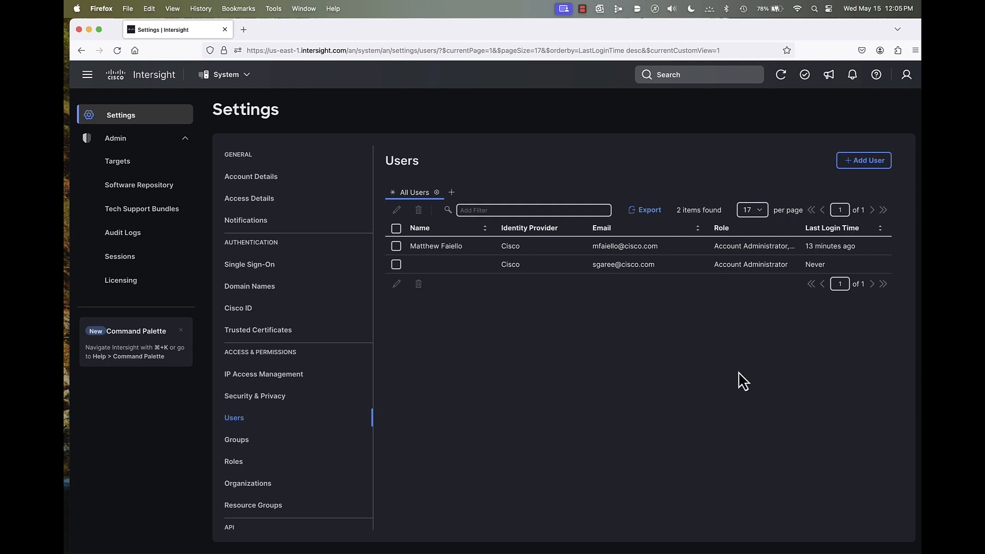
{"action": "left_click", "coordinate": [780, 75]}
- Sign out and sign back in to the same account with the B26-Domain-Admin role, dismissing the login notice
{"action": "left_click", "coordinate": [907, 77]}
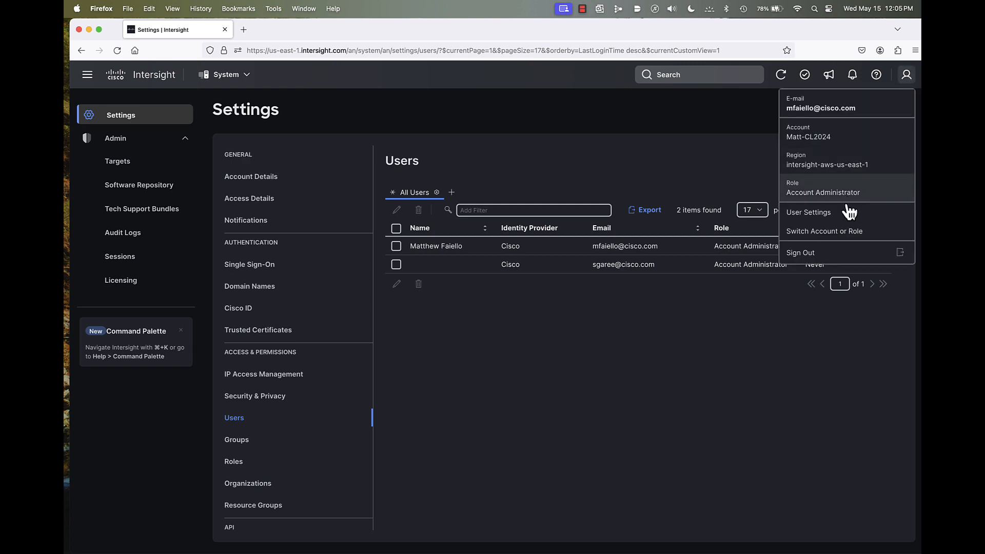
{"action": "left_click", "coordinate": [832, 251]}
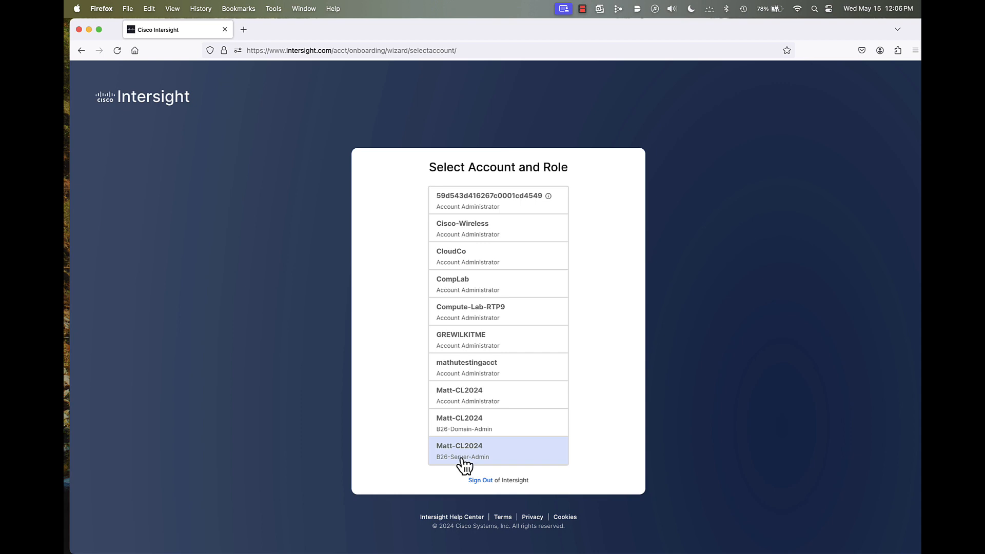
{"action": "left_click", "coordinate": [461, 423]}
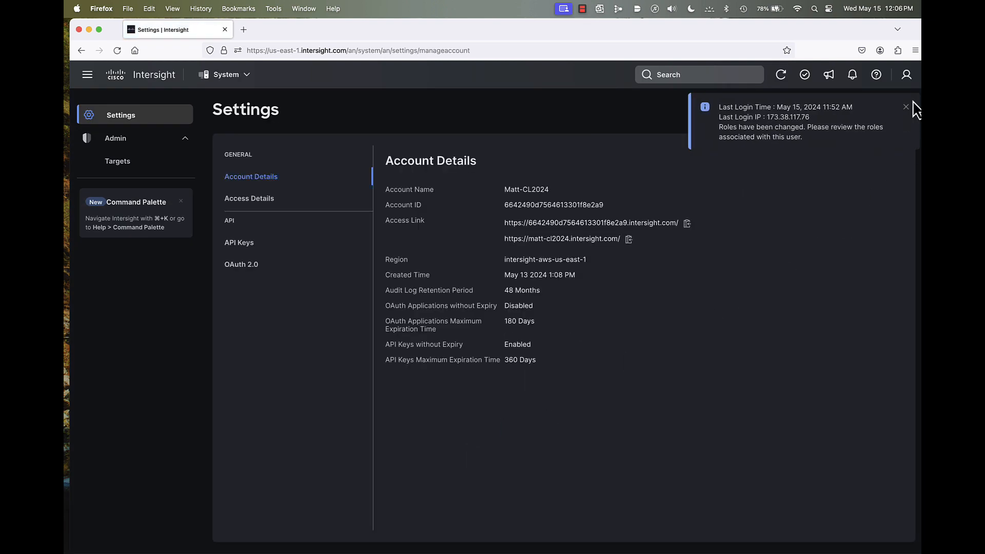
{"action": "left_click", "coordinate": [906, 109]}
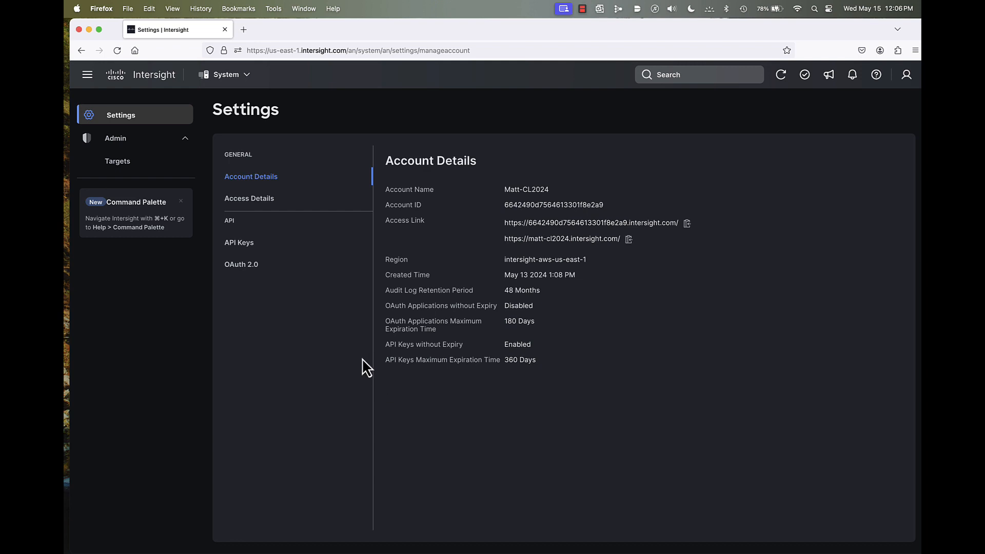
- Show the B26 Domain Policies view in Infrastructure Service and check which policy types this role can create, without creating one
{"action": "left_click", "coordinate": [232, 78]}
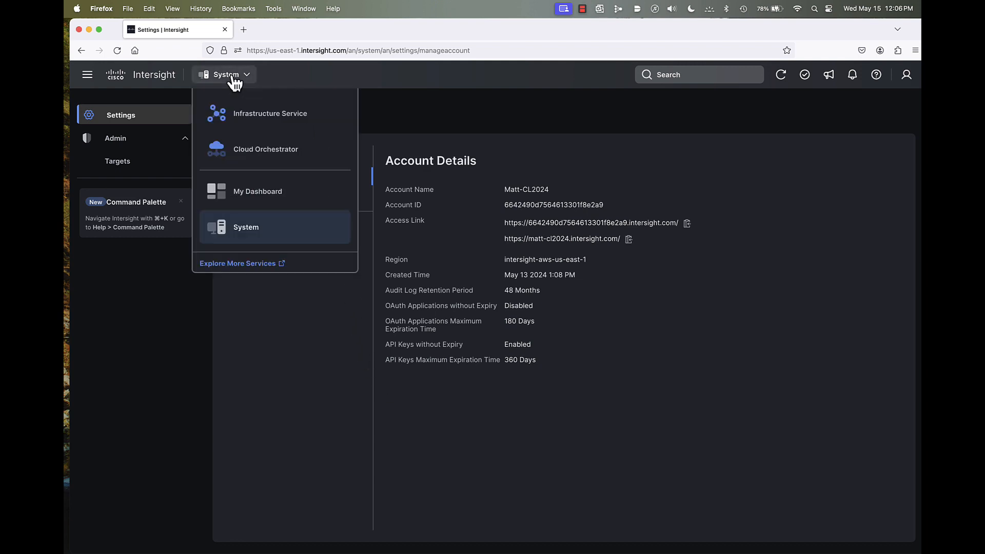
{"action": "left_click", "coordinate": [242, 126]}
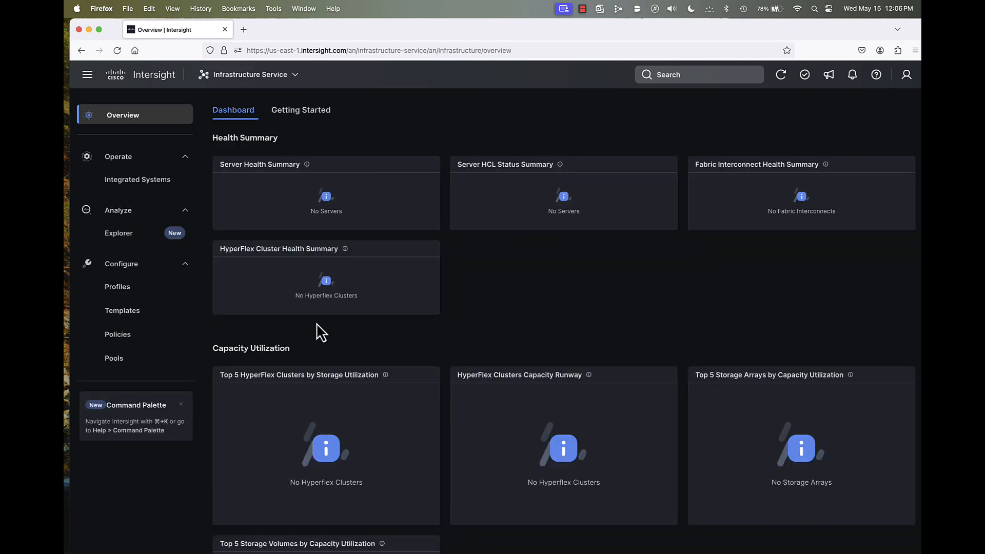
{"action": "left_click", "coordinate": [118, 338]}
{"action": "left_click", "coordinate": [414, 152]}
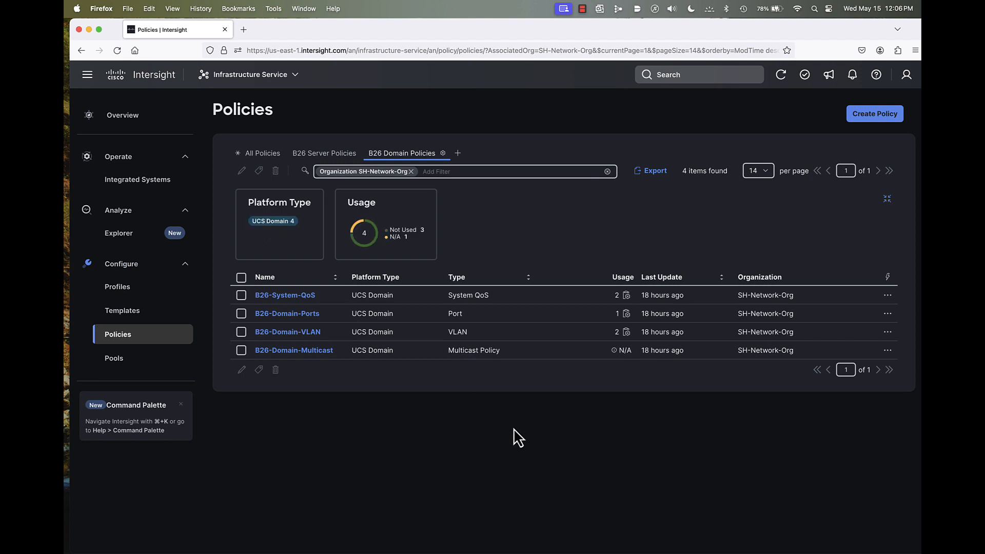
{"action": "left_click", "coordinate": [882, 115]}
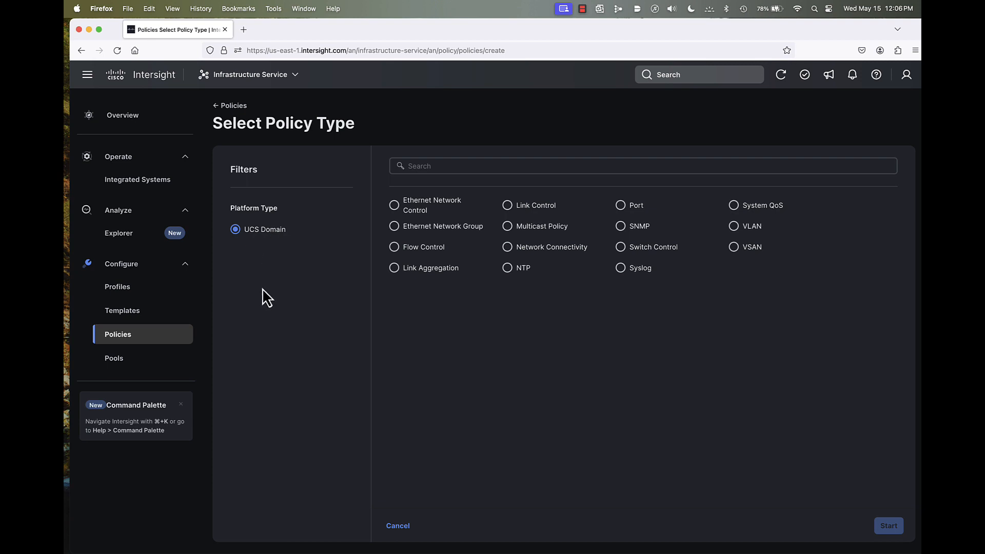
{"action": "left_click", "coordinate": [398, 526]}
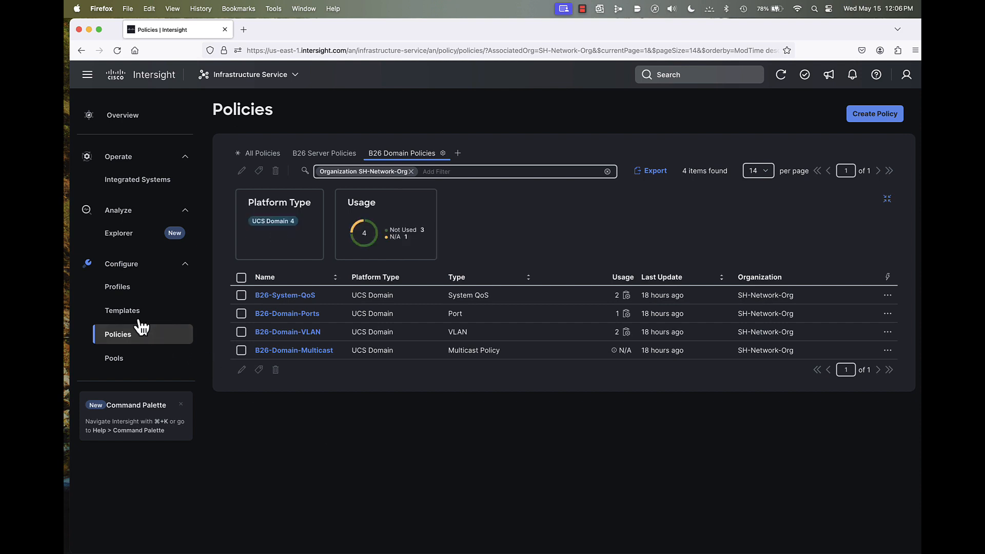
- Look through the UCS server profile, vNIC and UCS domain profile templates
{"action": "left_click", "coordinate": [124, 311]}
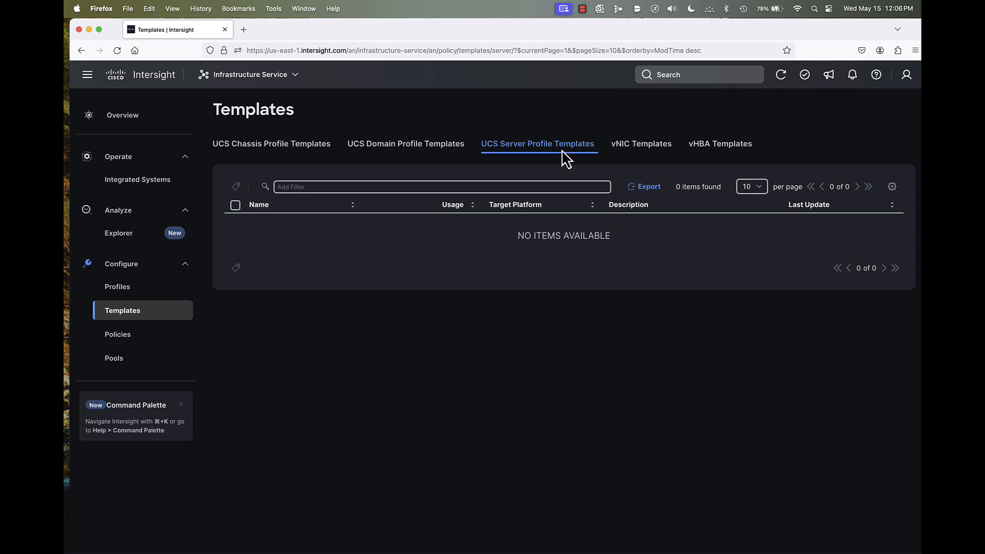
{"action": "left_click", "coordinate": [622, 156]}
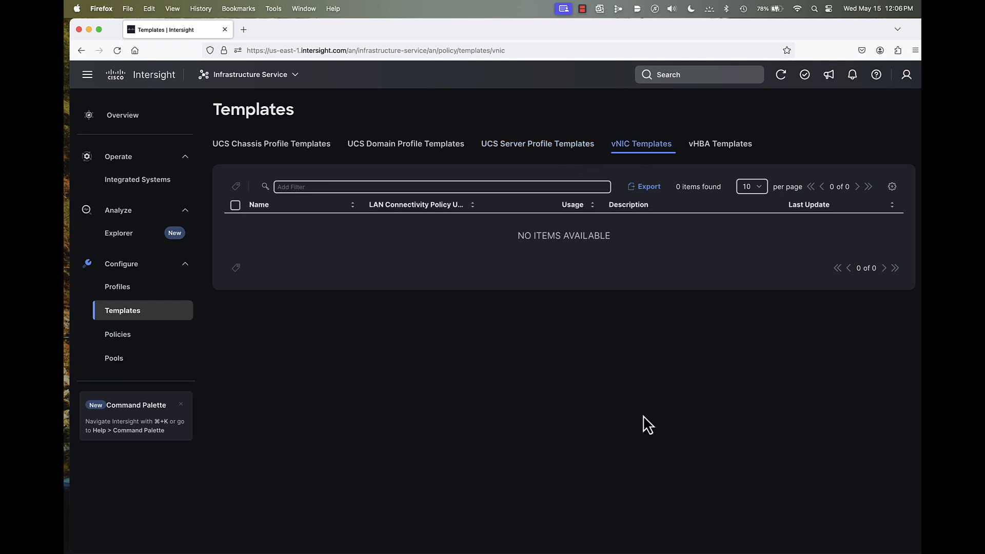
{"action": "left_click", "coordinate": [404, 150]}
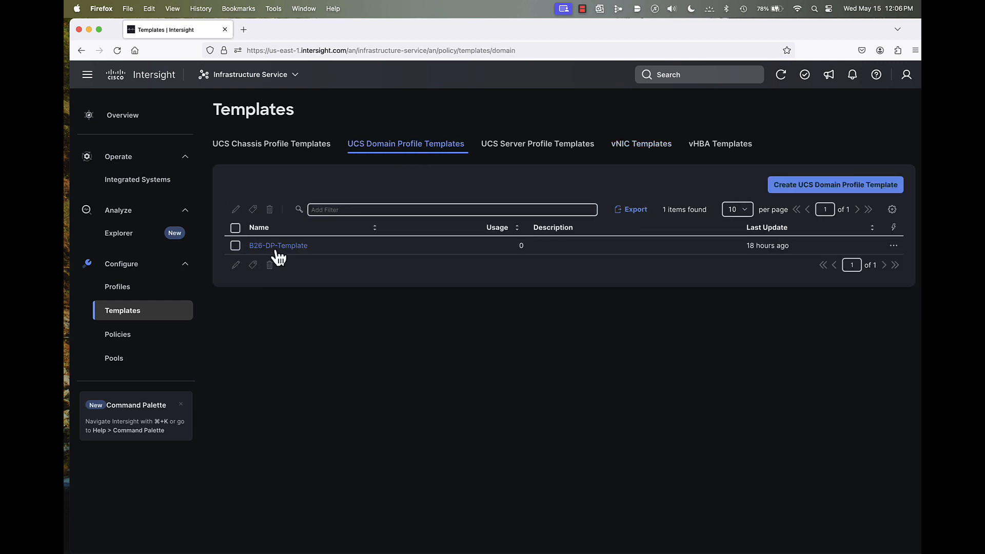
- Try to edit the B26-DP-Template domain profile template
{"action": "left_click", "coordinate": [235, 245]}
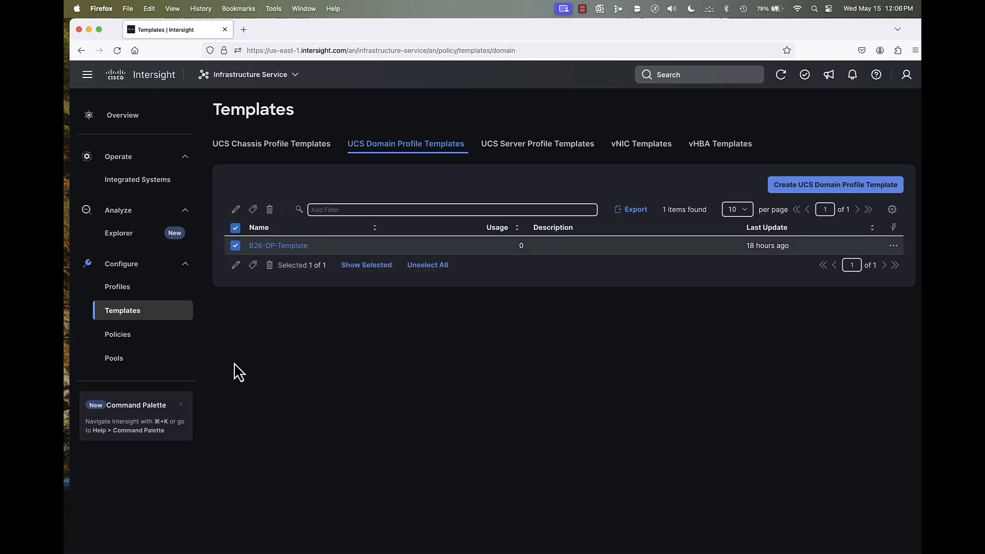
{"action": "left_click", "coordinate": [236, 265]}
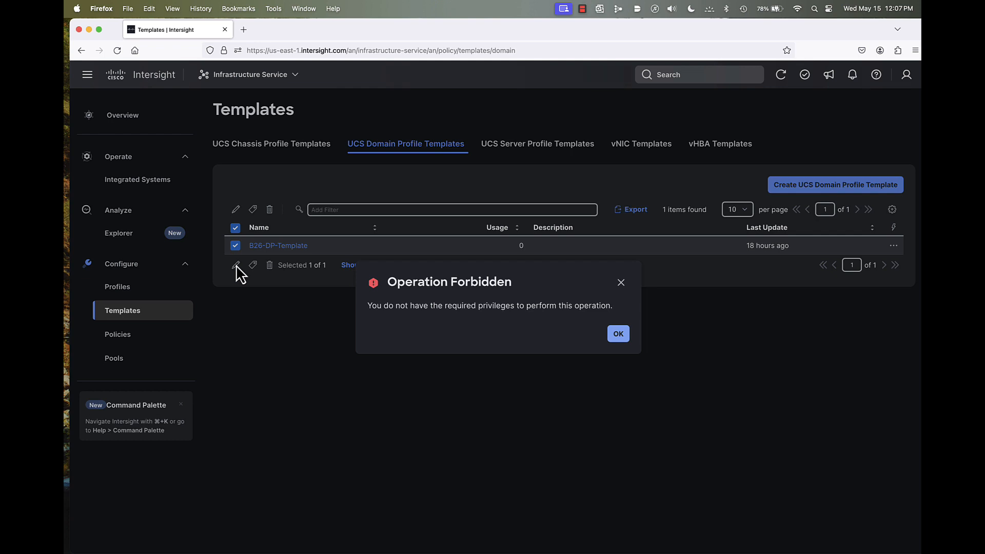
{"action": "left_click", "coordinate": [618, 334]}
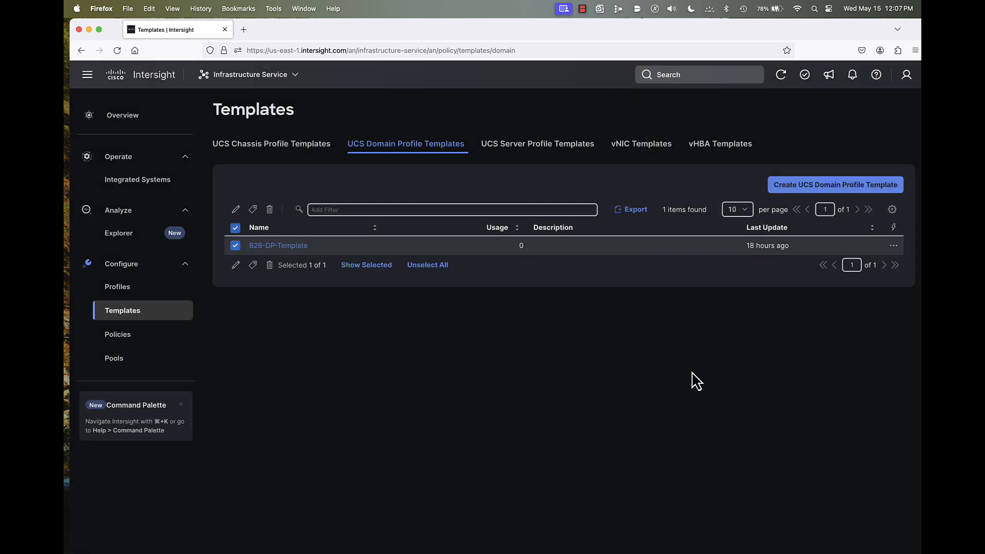
- Start deriving a domain profile from B26-DP-Template with the Assign later option and proceed to the summary
{"action": "left_click", "coordinate": [894, 246]}
{"action": "left_click", "coordinate": [868, 266]}
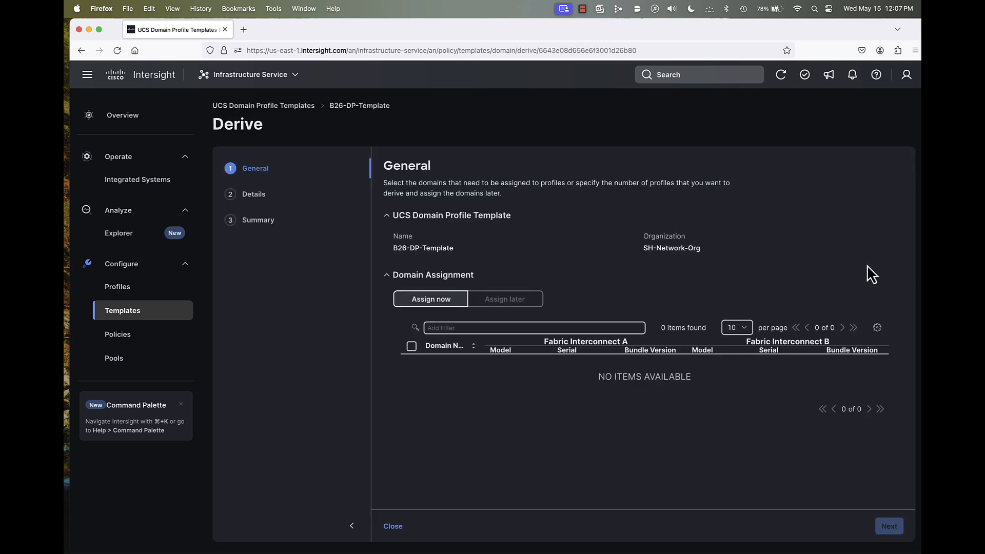
{"action": "left_click", "coordinate": [508, 301]}
{"action": "left_click", "coordinate": [888, 520]}
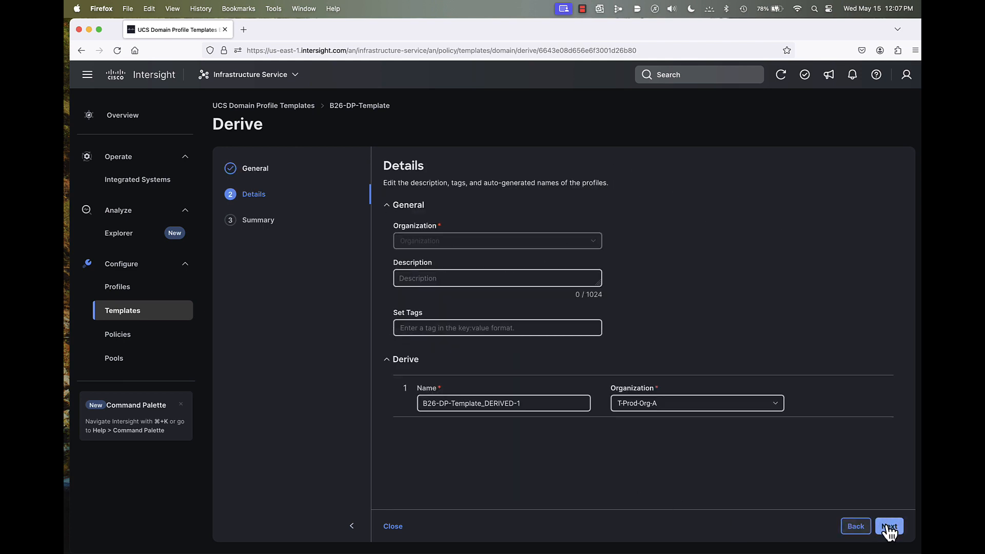
{"action": "left_click", "coordinate": [888, 520]}
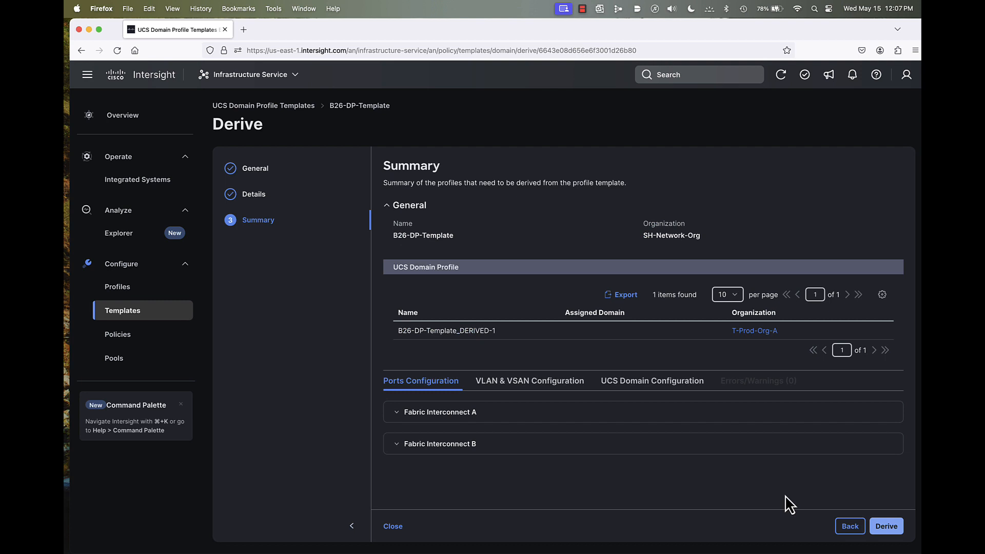
- Return to the derive details, check which organizations the derived profile can use, and close without deriving it
{"action": "left_click", "coordinate": [847, 528]}
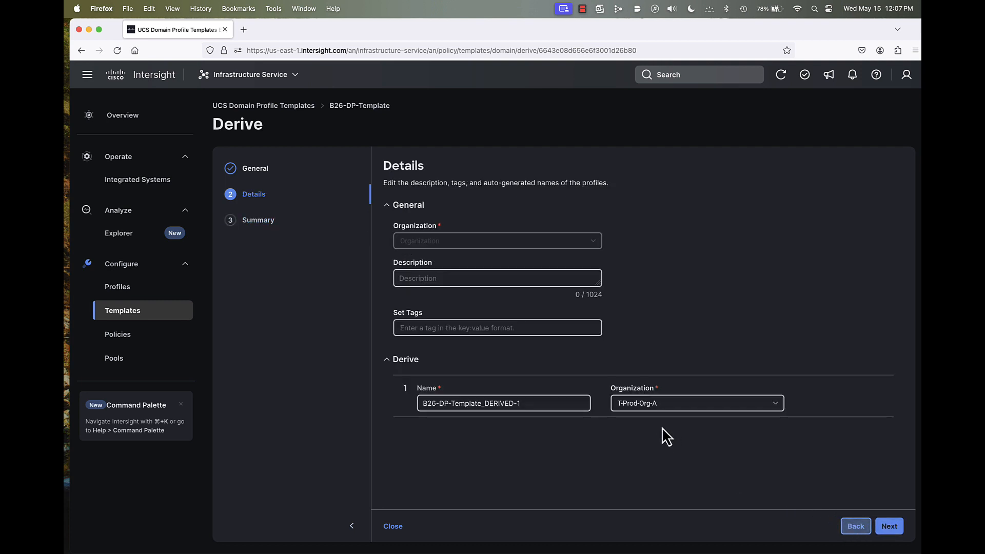
{"action": "left_click", "coordinate": [660, 405]}
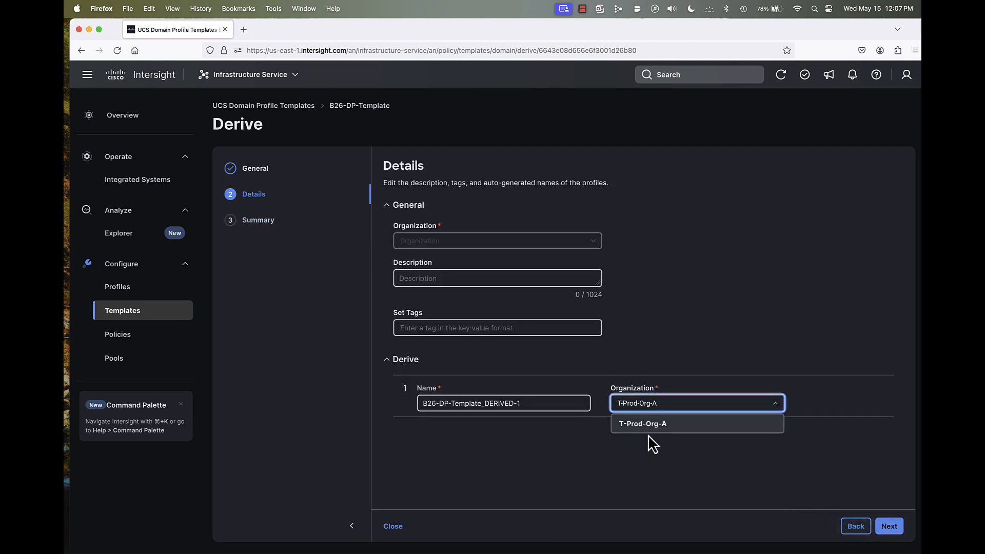
{"action": "left_click", "coordinate": [654, 483]}
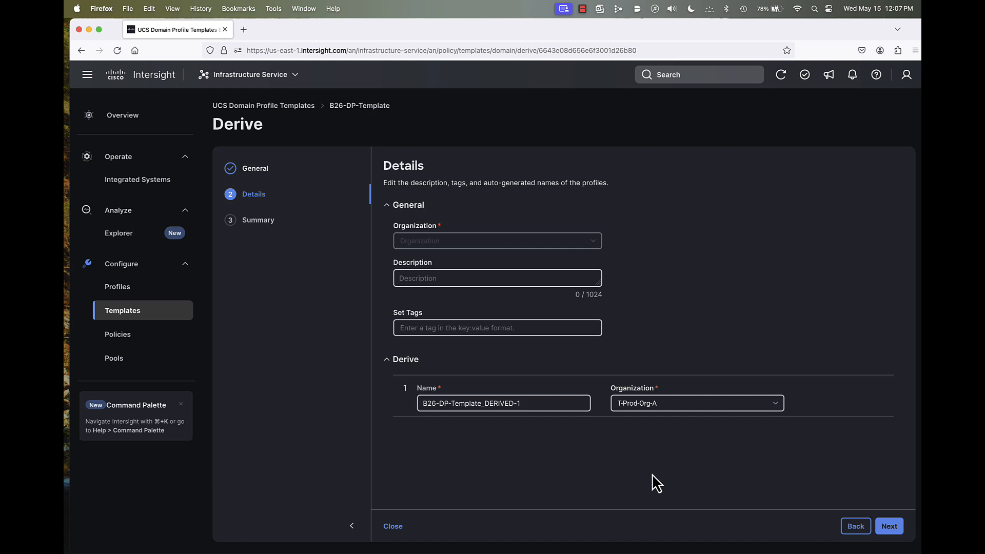
{"action": "left_click", "coordinate": [393, 527]}
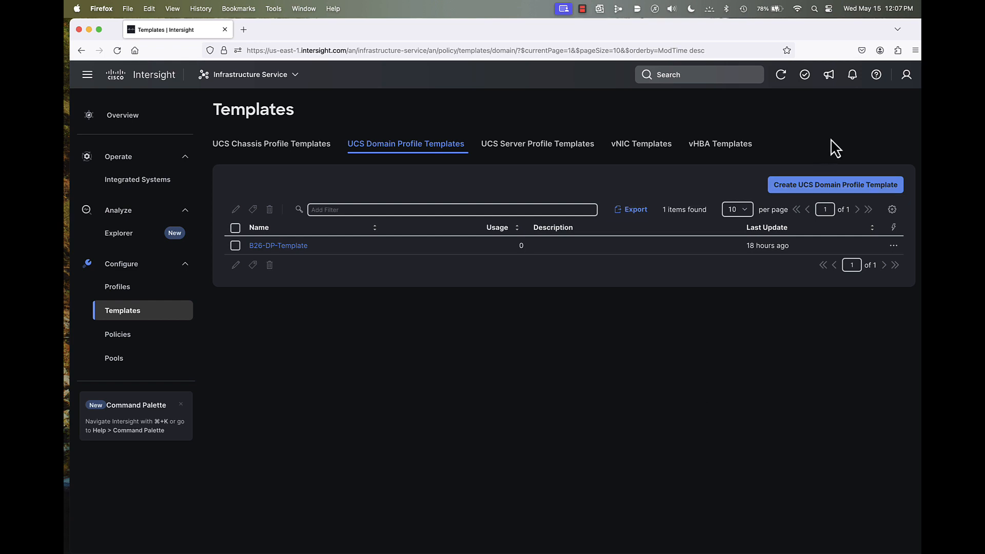
- Switch to the B26-Server-Admin role of the same account
{"action": "left_click", "coordinate": [907, 76]}
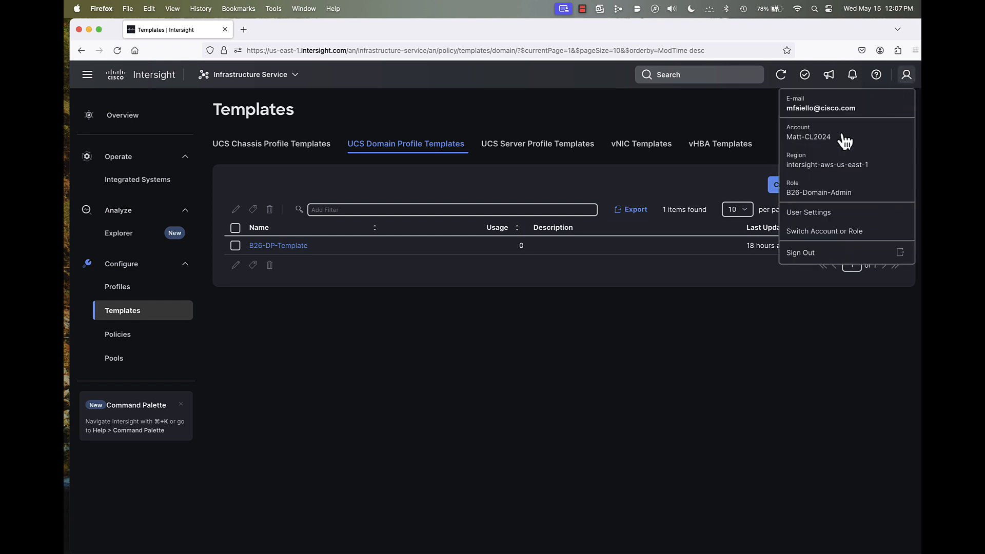
{"action": "left_click", "coordinate": [811, 232]}
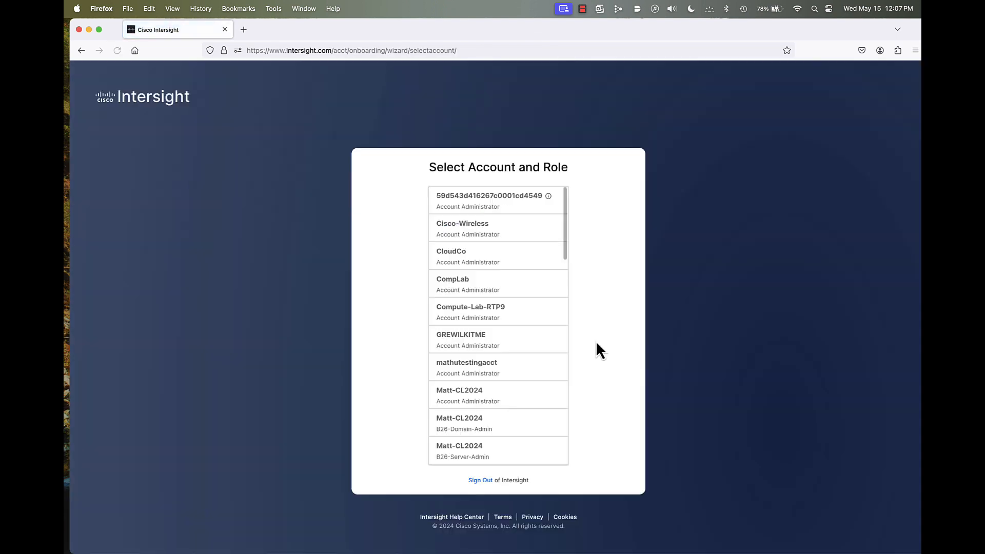
{"action": "left_click", "coordinate": [483, 458]}
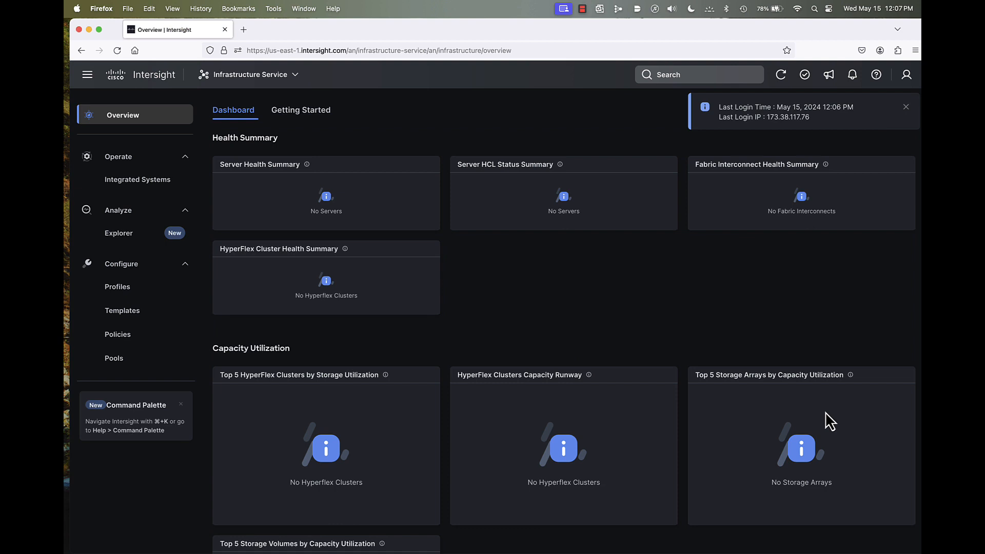
- Dismiss the last-login notice and review the pools and the B26 Server Policies view available to this role
{"action": "left_click", "coordinate": [906, 106]}
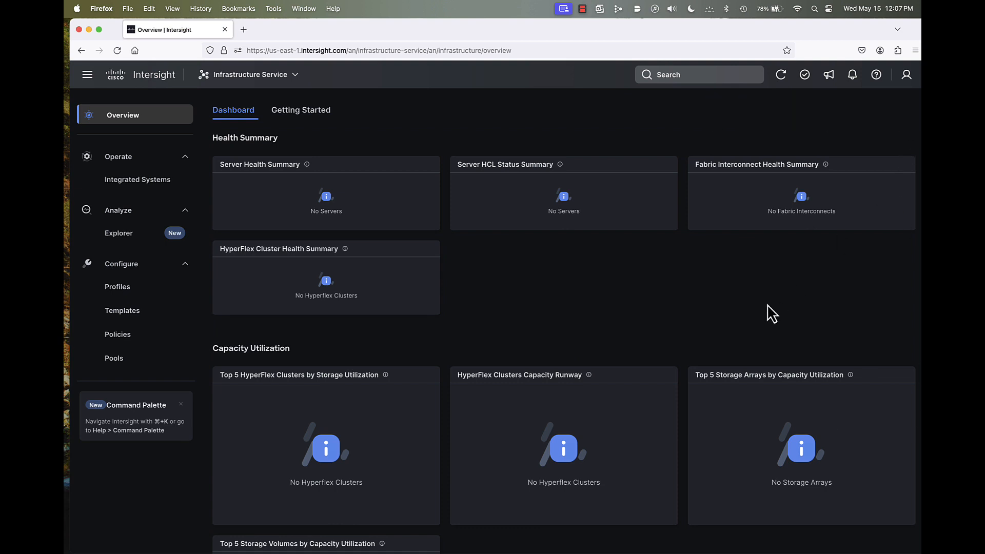
{"action": "left_click", "coordinate": [115, 359]}
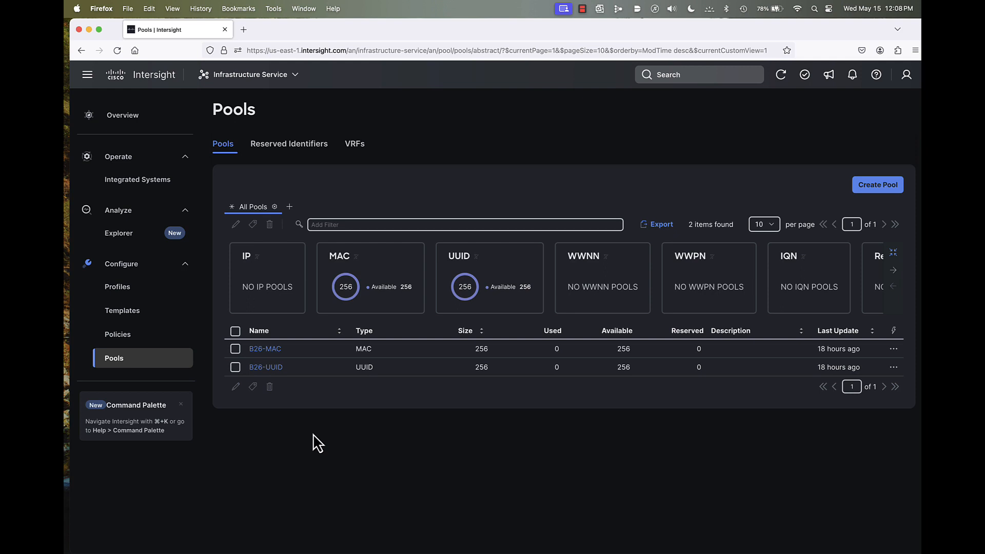
{"action": "left_click", "coordinate": [147, 347]}
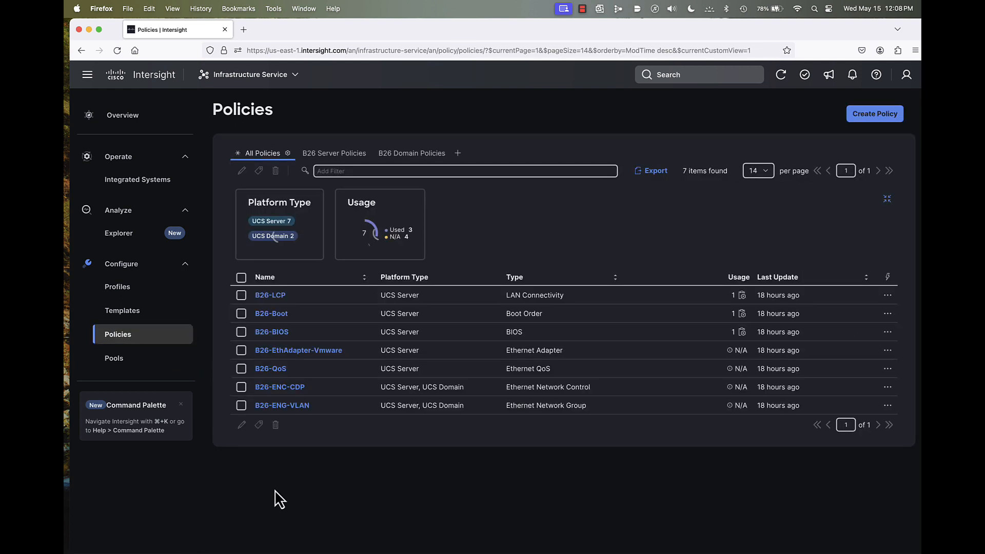
{"action": "left_click", "coordinate": [349, 159]}
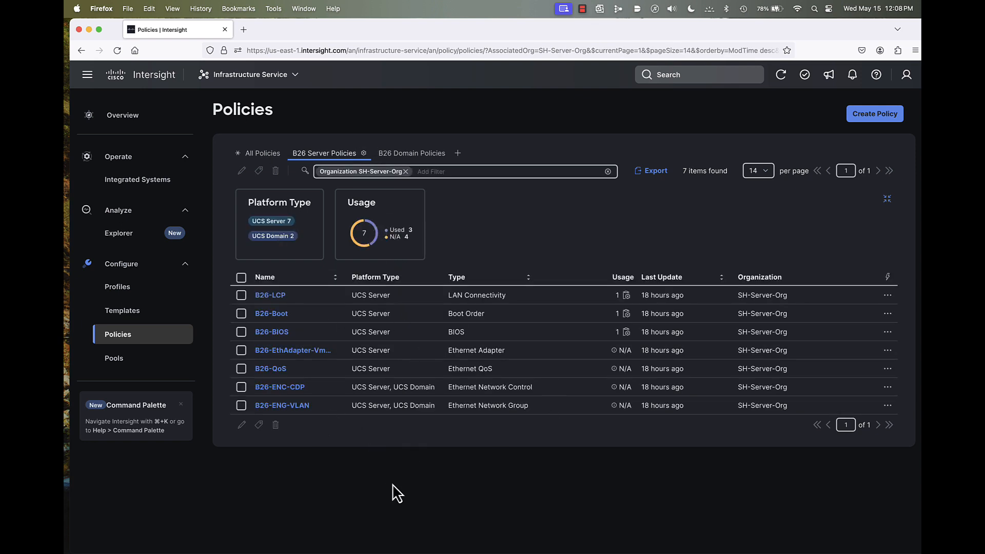
- Check the domain profile, vNIC and UCS server profile templates available to this role
{"action": "left_click", "coordinate": [133, 312]}
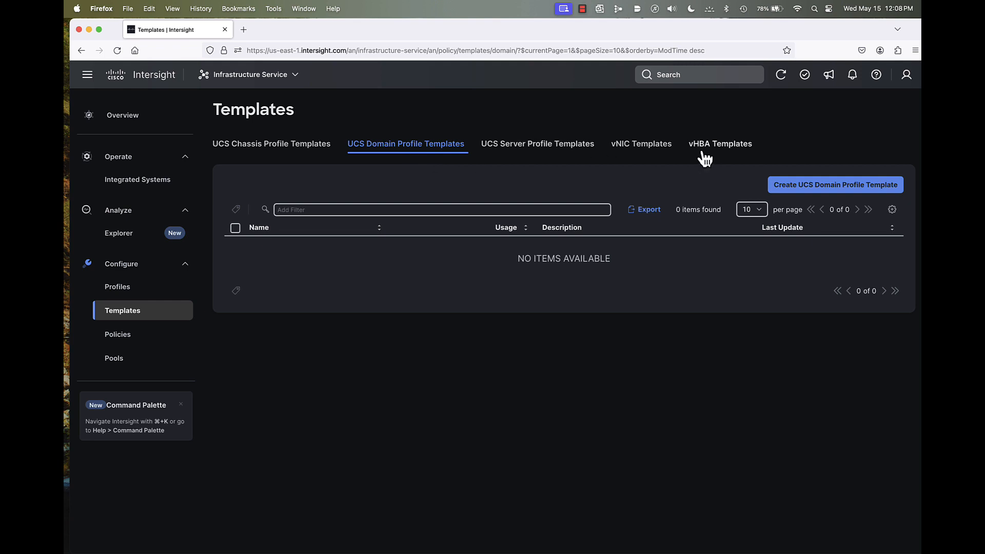
{"action": "left_click", "coordinate": [653, 150]}
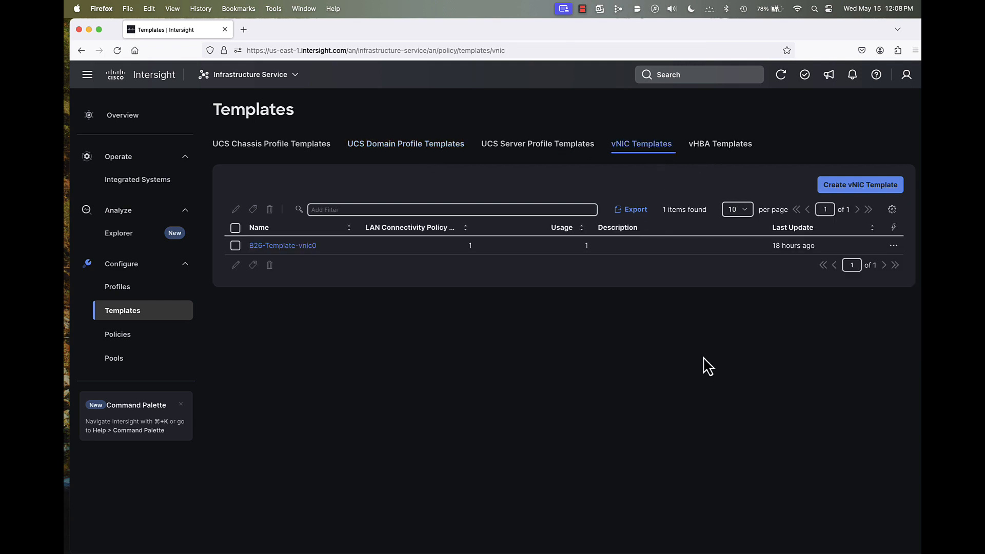
{"action": "left_click", "coordinate": [534, 149]}
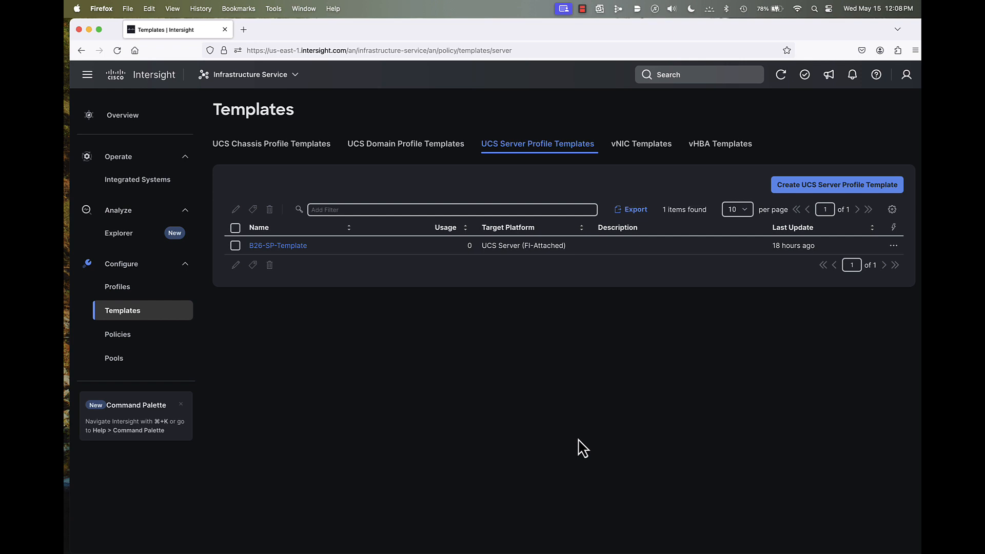
- Try to edit the B26-SP-Template server profile template
{"action": "left_click", "coordinate": [235, 246]}
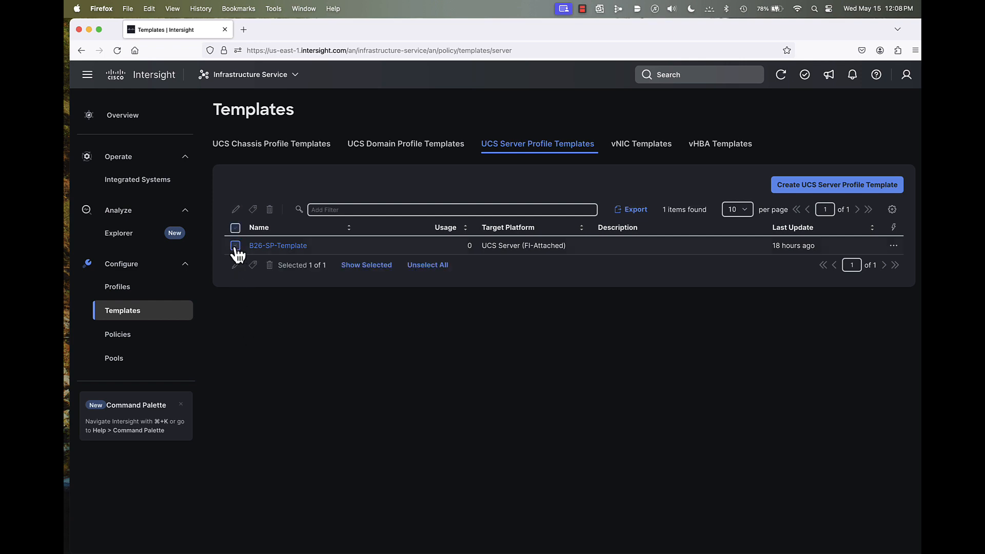
{"action": "left_click", "coordinate": [236, 265]}
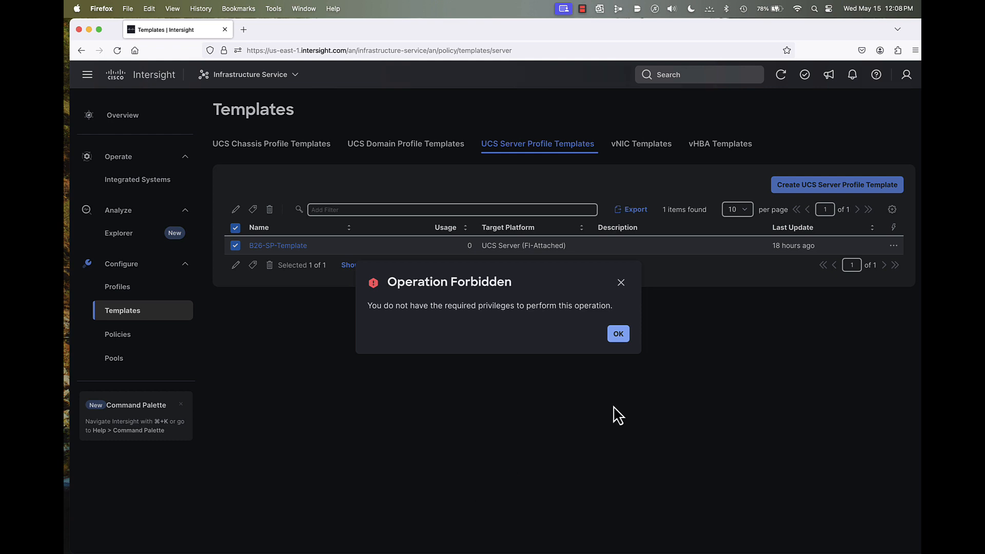
{"action": "left_click", "coordinate": [619, 335]}
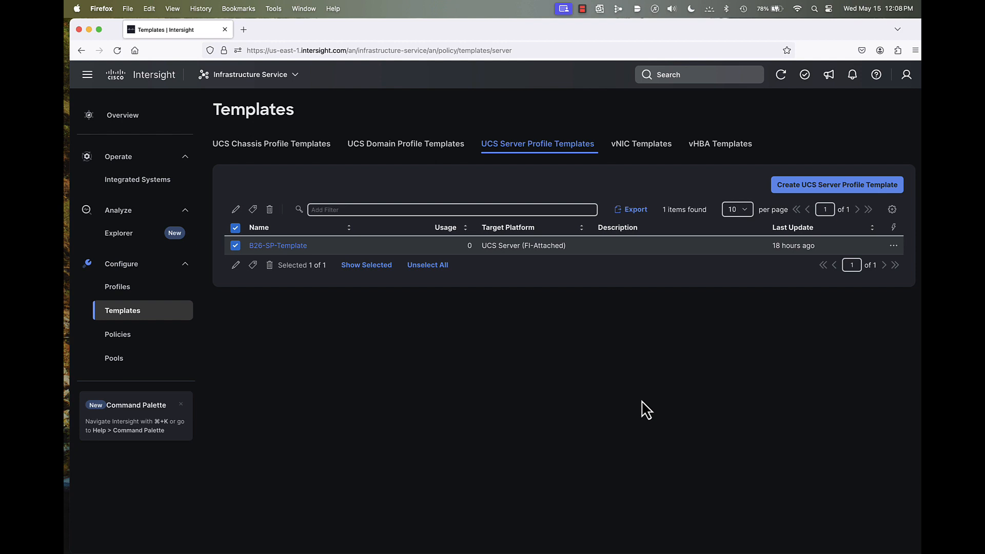
- Start deriving a server profile from B26-SP-Template with the Assign Later option
{"action": "left_click", "coordinate": [894, 247]}
{"action": "left_click", "coordinate": [863, 265]}
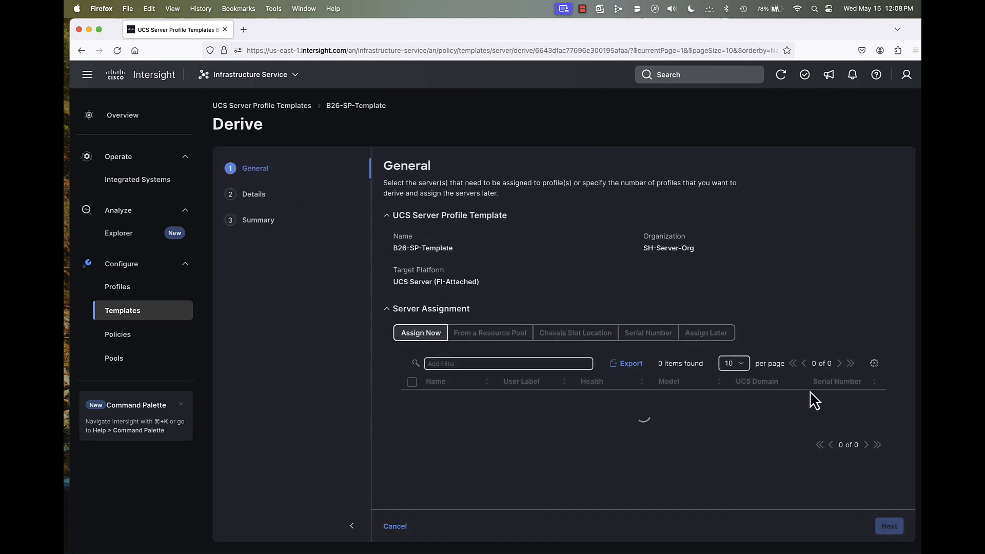
{"action": "left_click", "coordinate": [707, 339]}
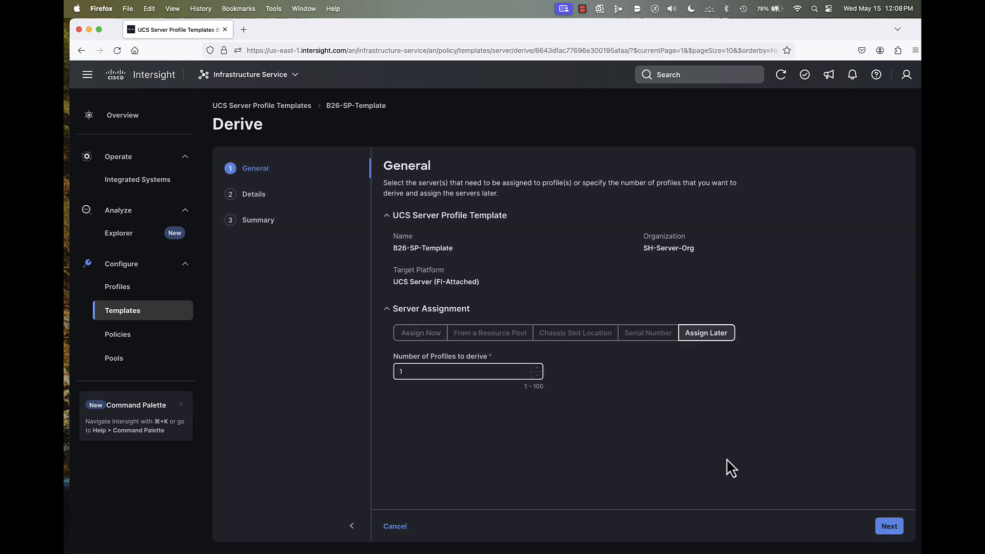
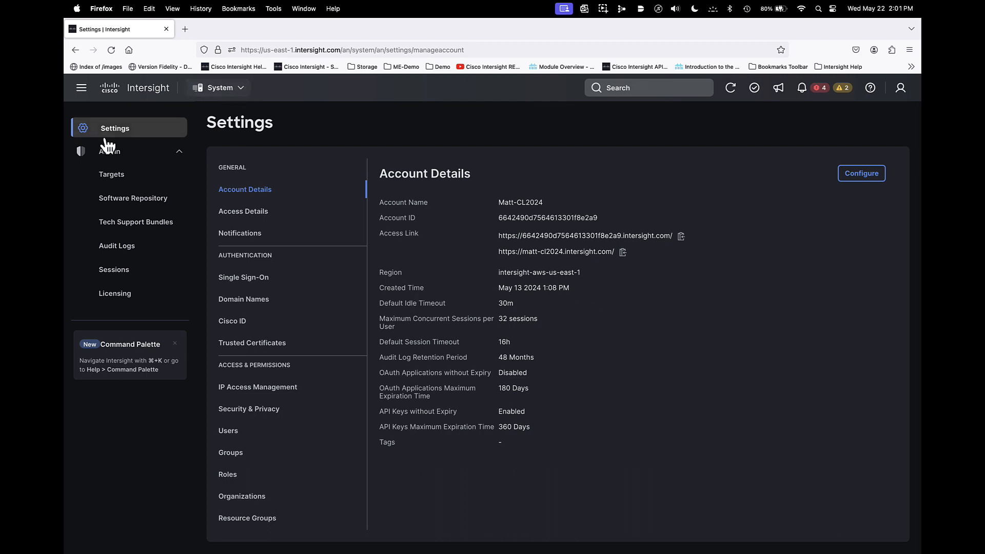
- Review the account's organizations, then compare the infrastructure policies in the Org-A, Org-B and T-Org-C views
{"action": "left_click", "coordinate": [252, 499]}
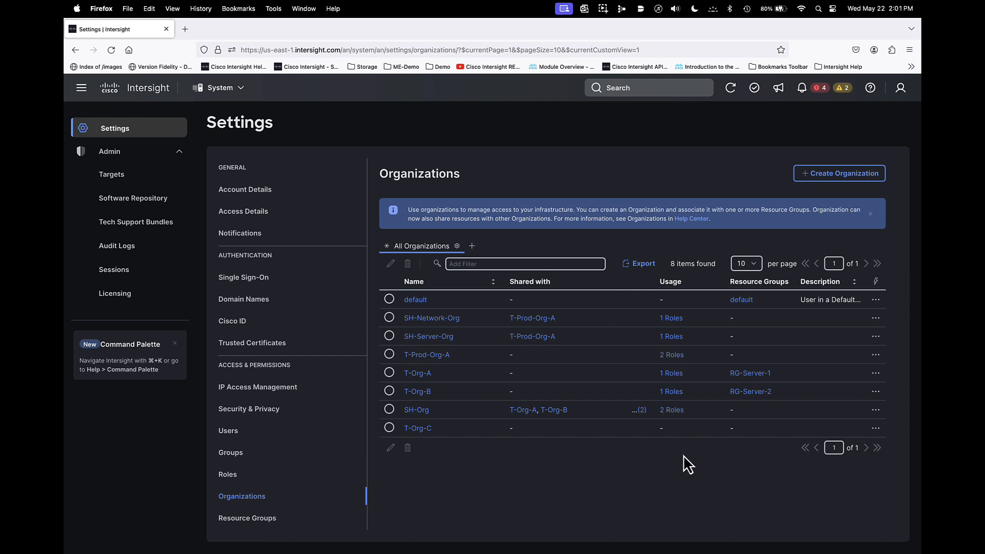
{"action": "left_click", "coordinate": [219, 93]}
{"action": "left_click", "coordinate": [229, 126]}
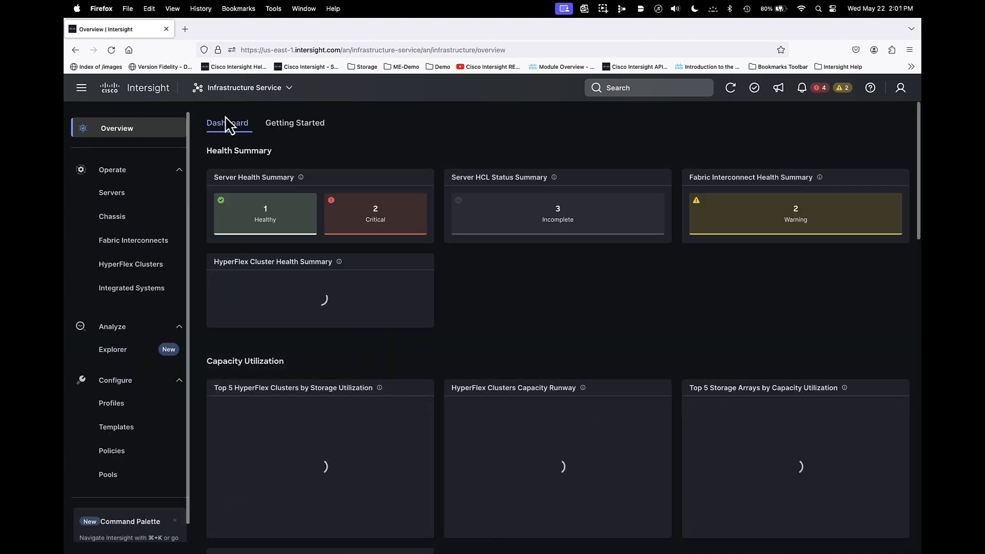
{"action": "left_click", "coordinate": [123, 458]}
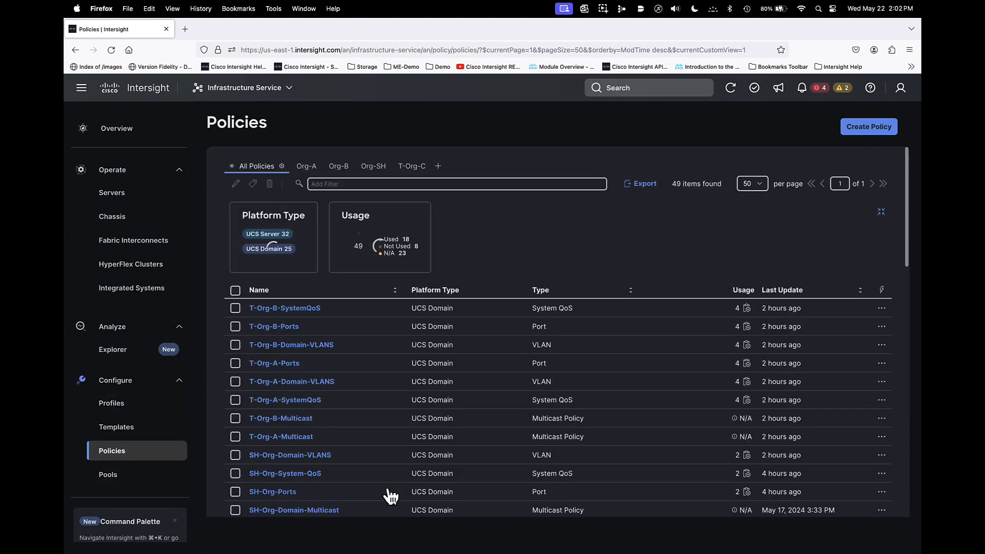
{"action": "left_click", "coordinate": [308, 169]}
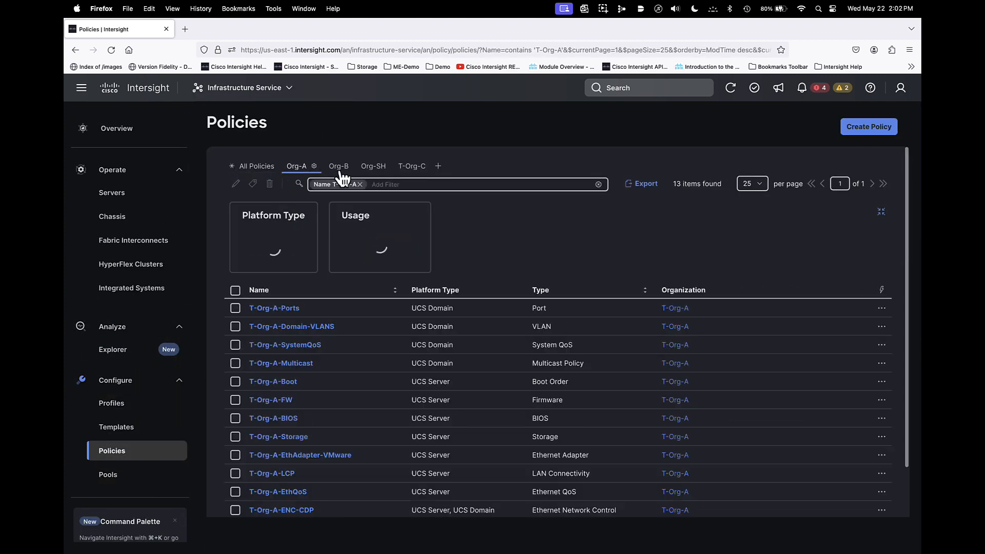
{"action": "left_click", "coordinate": [342, 175]}
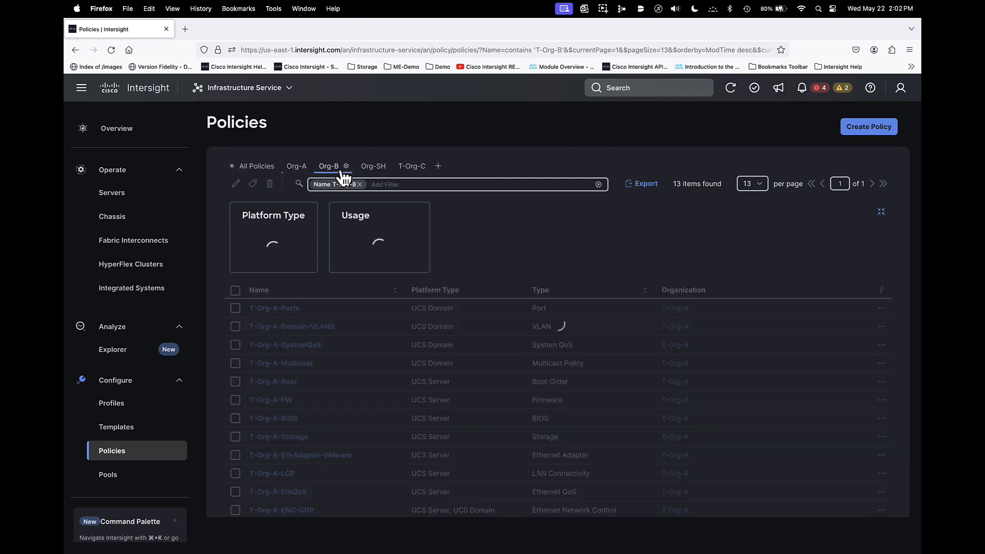
{"action": "left_click", "coordinate": [417, 171]}
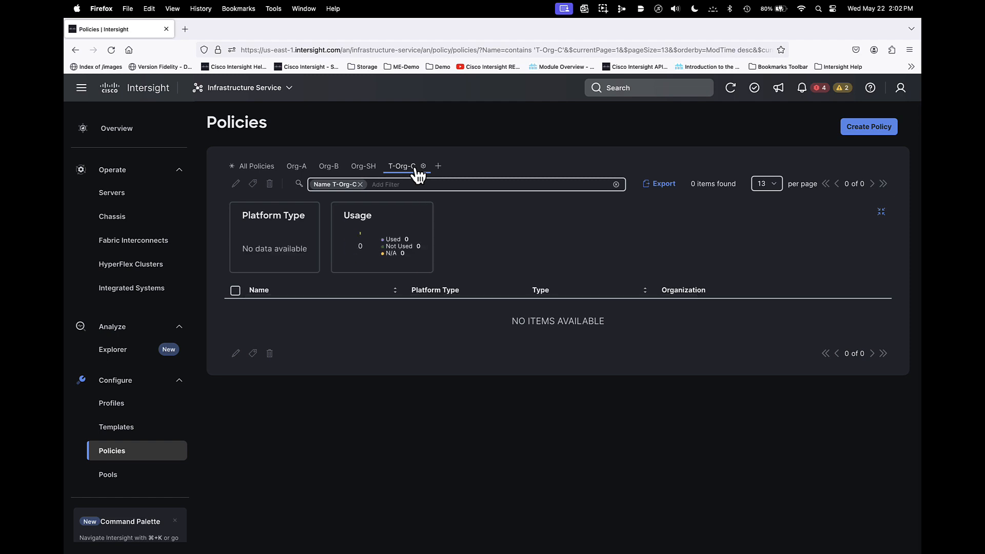
- Open the T-Org-B-Domain-VLANS policy from the Org-B view for editing and go to its policy details
{"action": "left_click", "coordinate": [329, 172]}
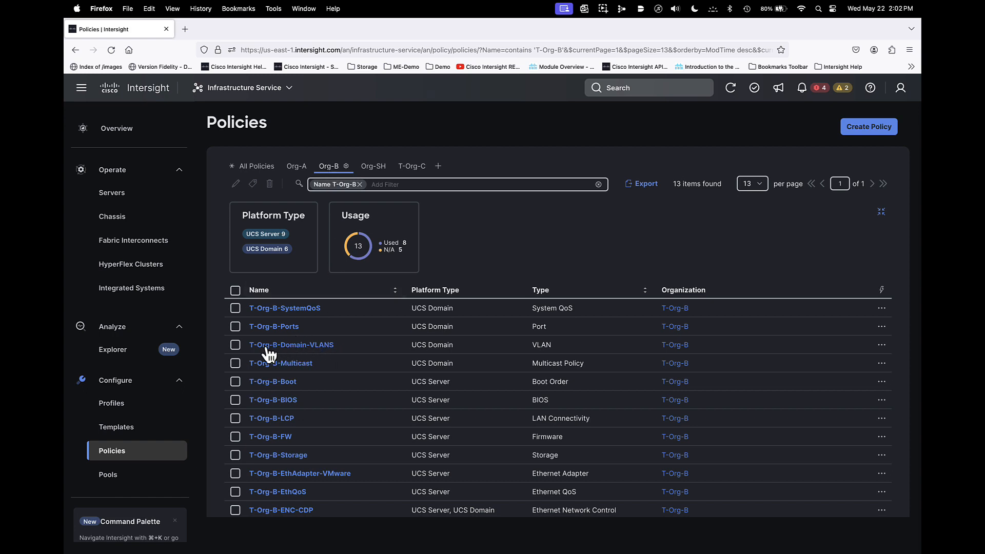
{"action": "left_click", "coordinate": [235, 345]}
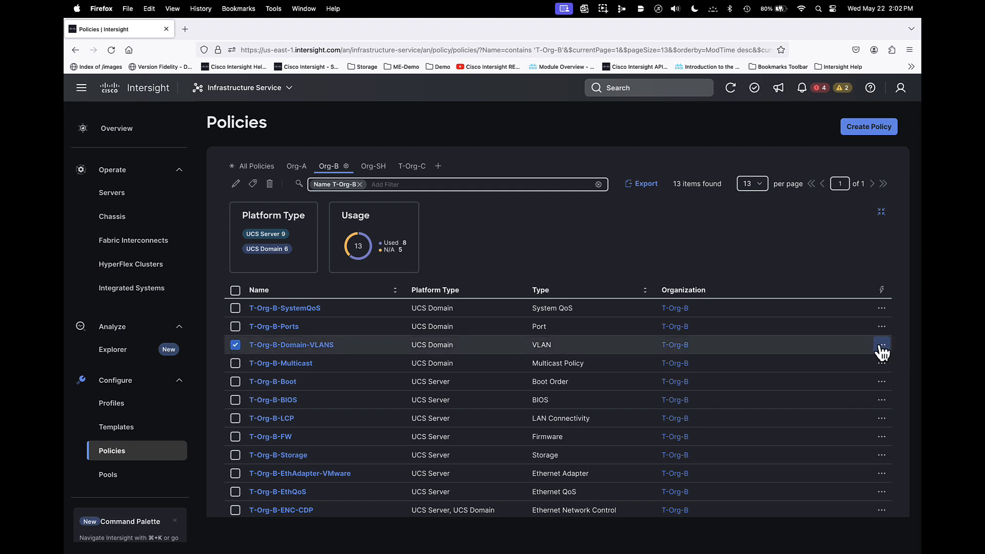
{"action": "left_click", "coordinate": [881, 345]}
{"action": "left_click", "coordinate": [827, 364]}
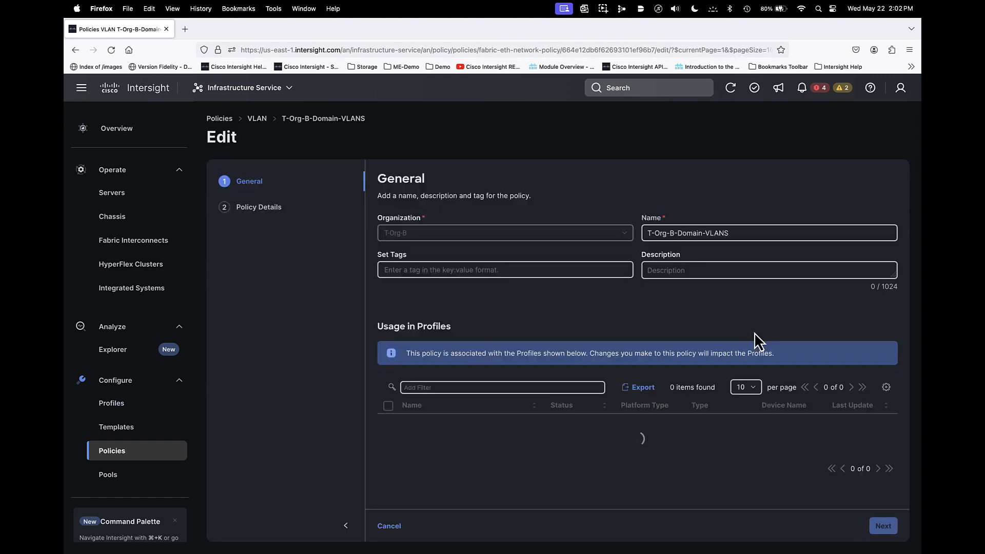
{"action": "left_click", "coordinate": [883, 526]}
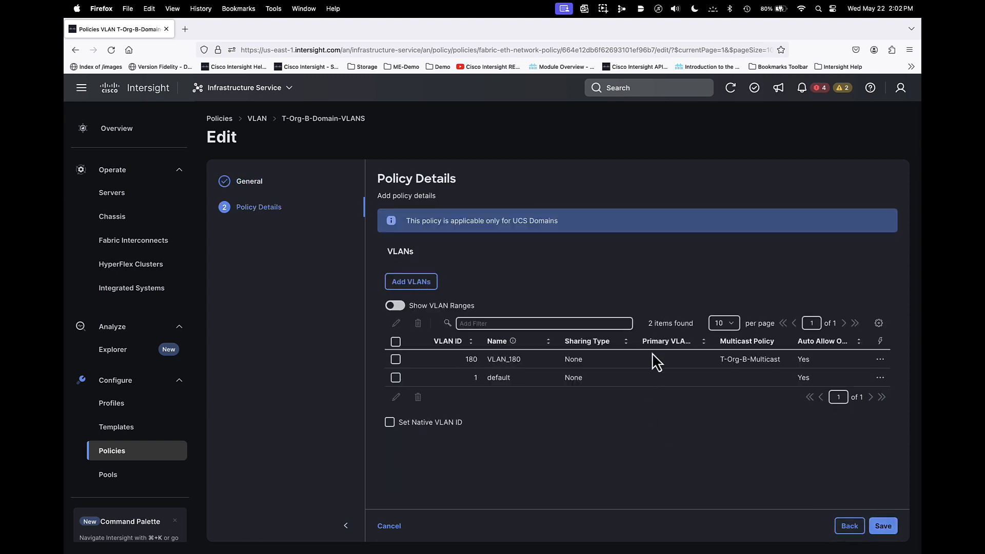
- Inspect the multicast policy attached to VLAN 180, then leave the VLAN policy without saving
{"action": "left_click", "coordinate": [395, 359]}
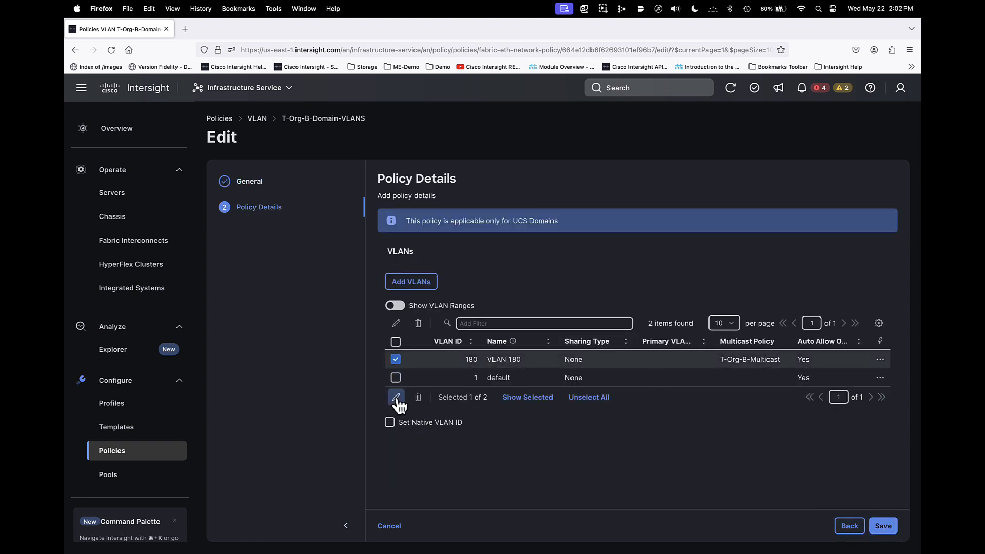
{"action": "left_click", "coordinate": [396, 398]}
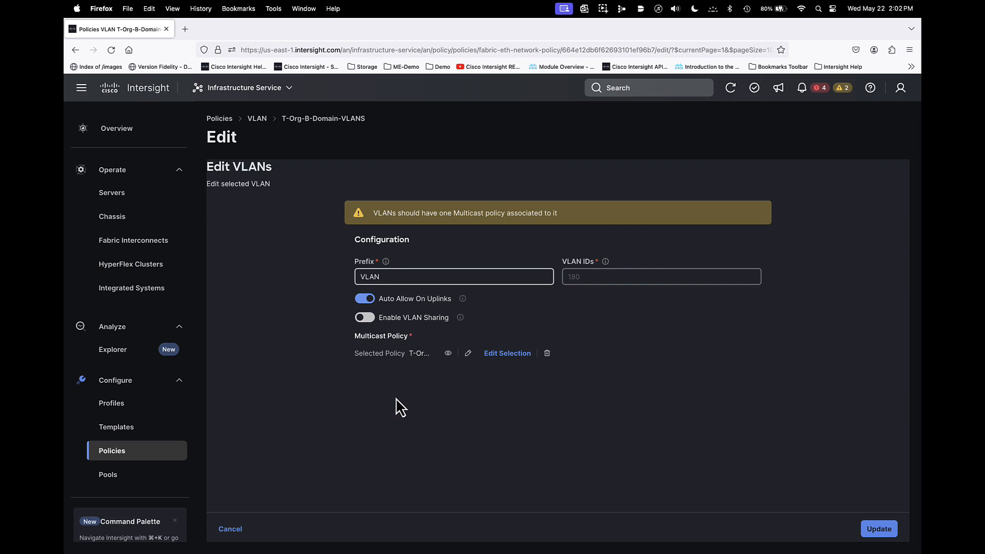
{"action": "left_click", "coordinate": [448, 354]}
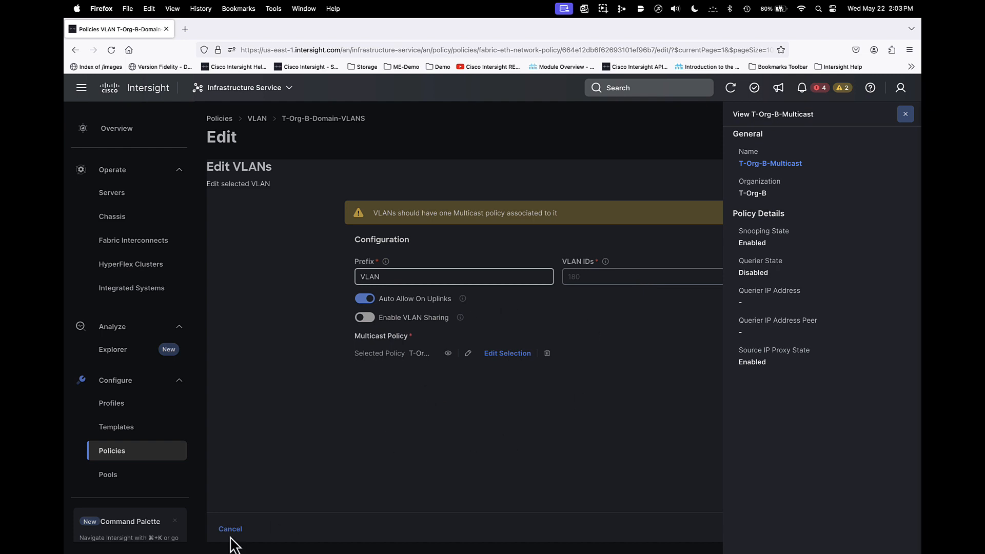
{"action": "left_click", "coordinate": [906, 115]}
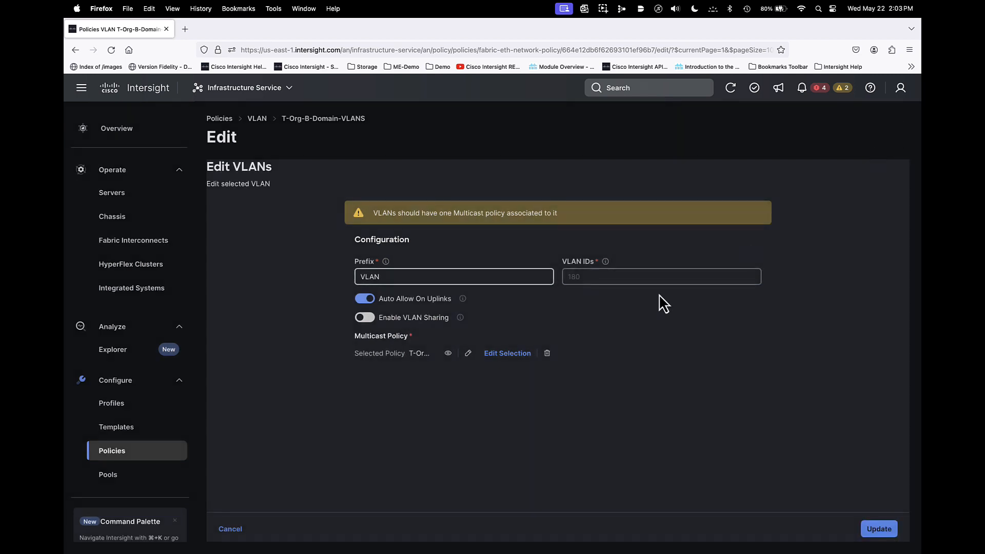
{"action": "left_click", "coordinate": [218, 527]}
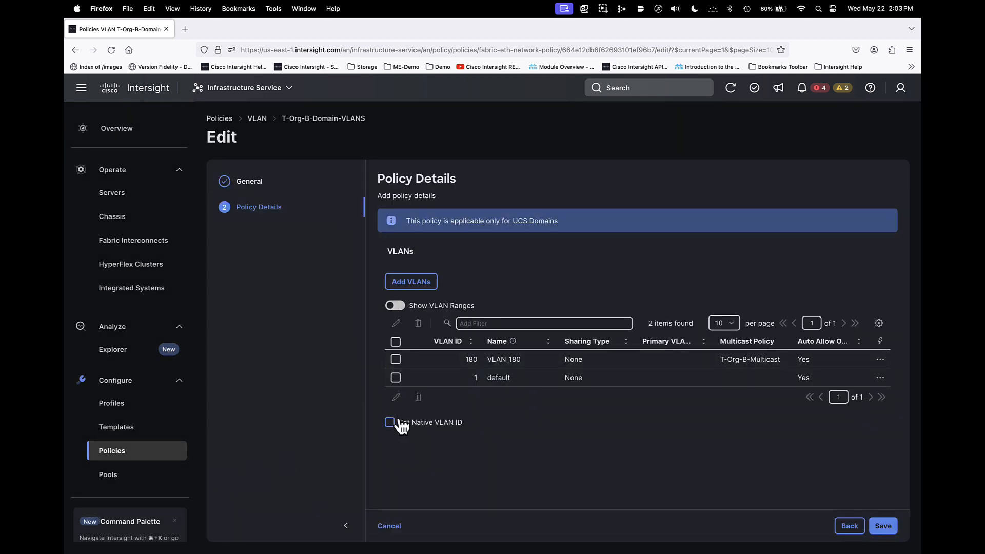
{"action": "left_click", "coordinate": [382, 520]}
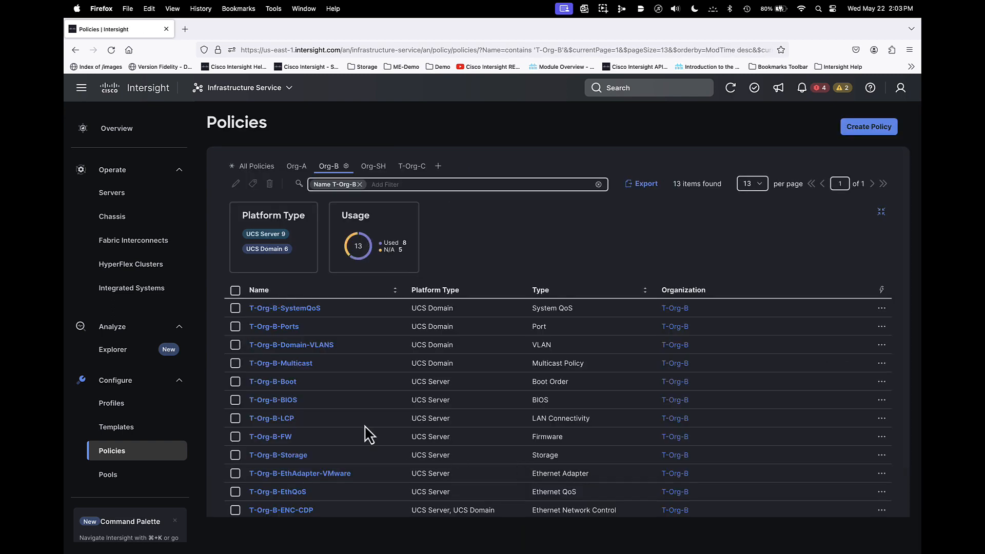
- Start cloning the T-Org-B-Domain-VLANS policy as T-Org-C-Domain-VLANS into the T-Org-C organization
{"action": "left_click", "coordinate": [236, 345]}
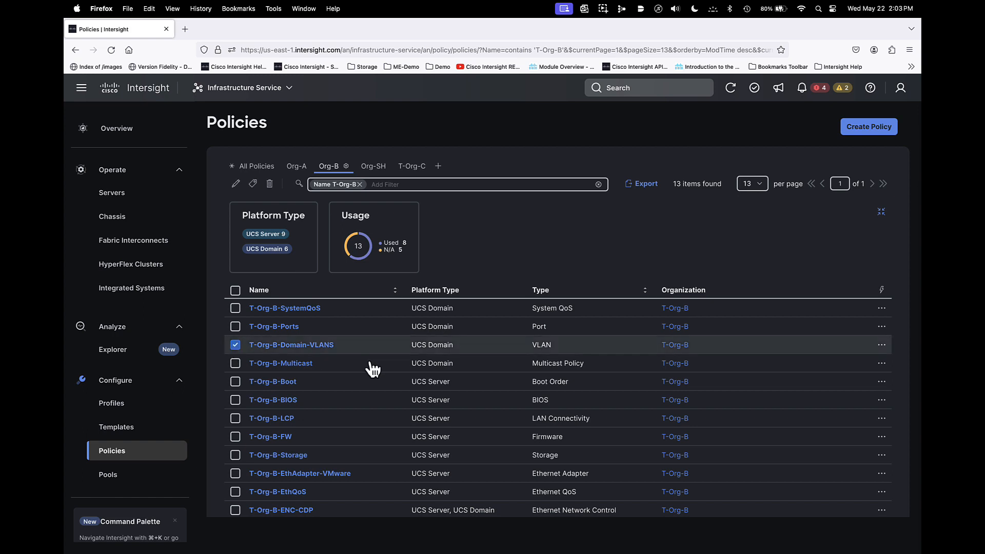
{"action": "left_click", "coordinate": [882, 346]}
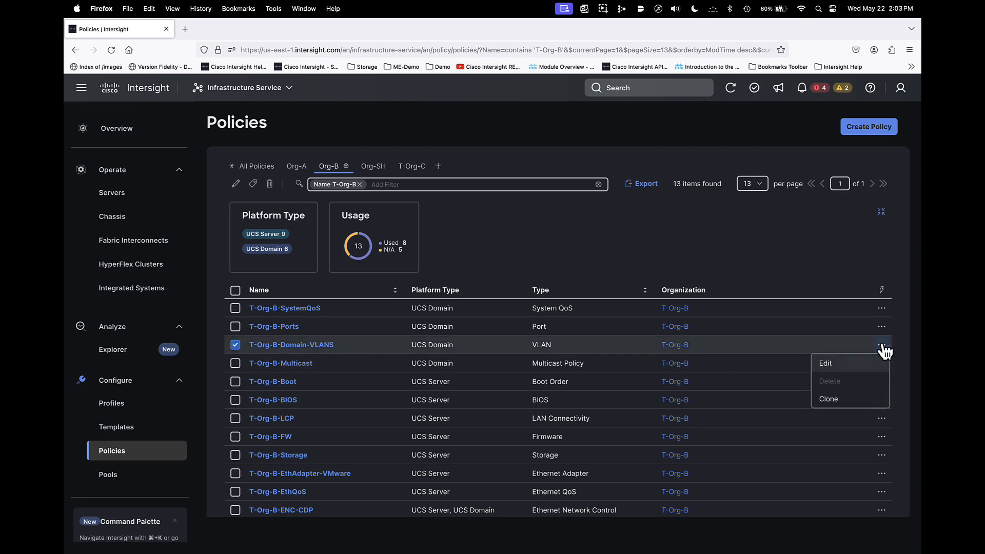
{"action": "left_click", "coordinate": [827, 403]}
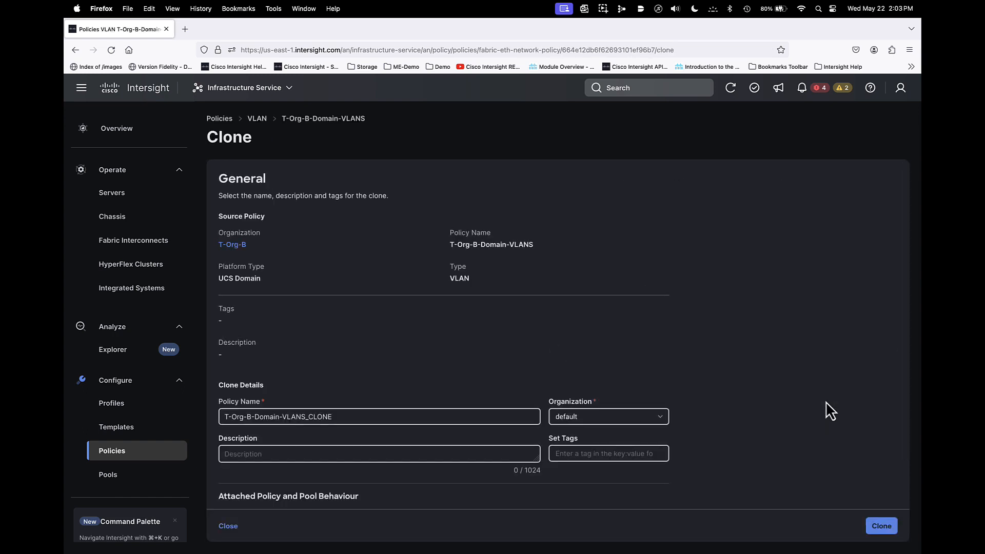
{"action": "left_click", "coordinate": [384, 418]}
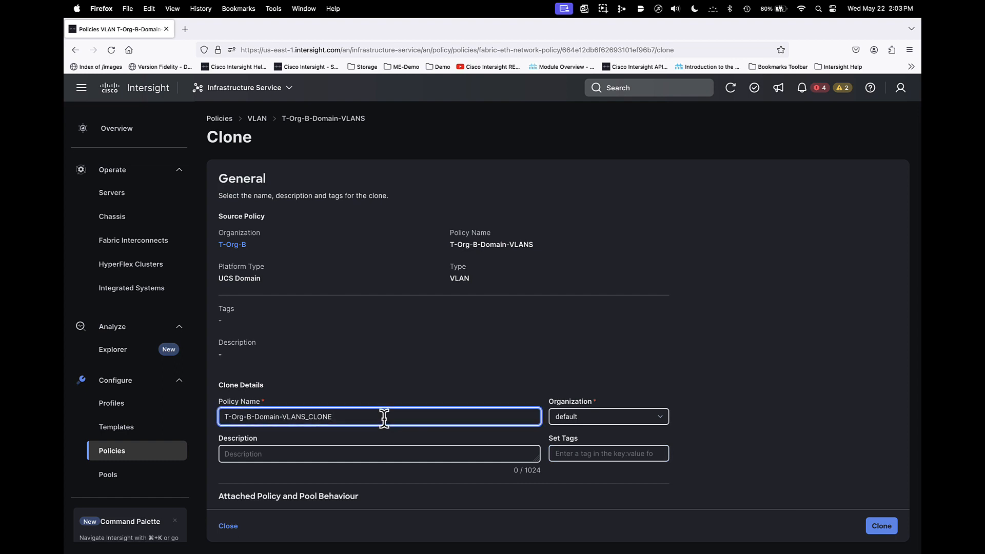
{"action": "key", "text": "BackSpace"}
{"action": "key", "text": "BackSpace"}
{"action": "key", "text": "BackSpace"}
{"action": "key", "text": "BackSpace"}
{"action": "key", "text": "BackSpace"}
{"action": "key", "text": "BackSpace"}
{"action": "type", "text": "C"}
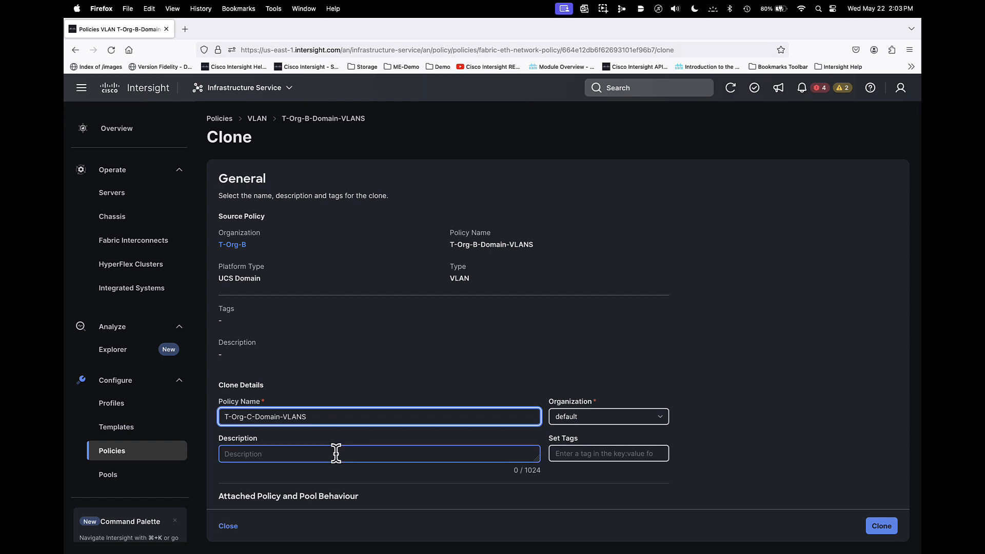
{"action": "left_click", "coordinate": [562, 420]}
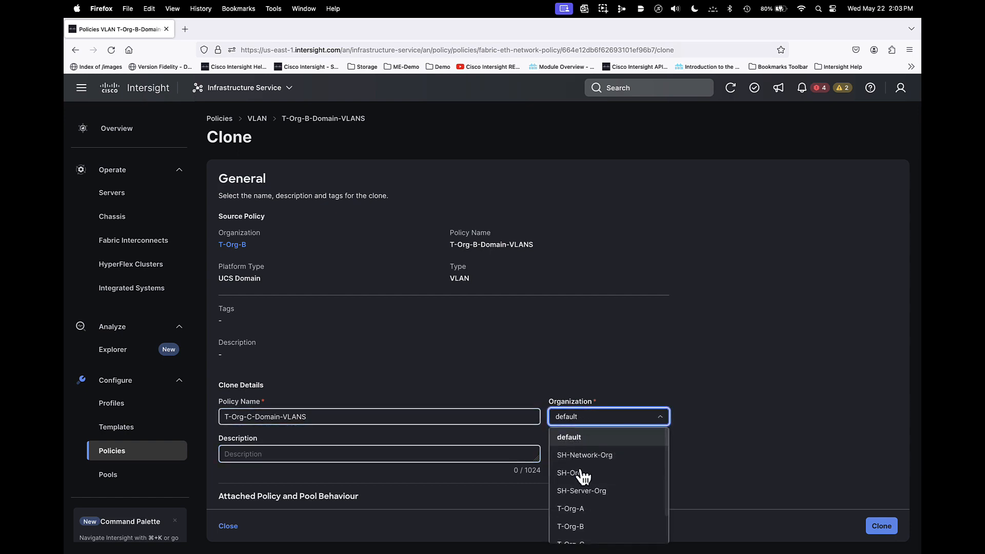
{"action": "scroll", "coordinate": [583, 493], "scroll_direction": "down", "scroll_amount": 1}
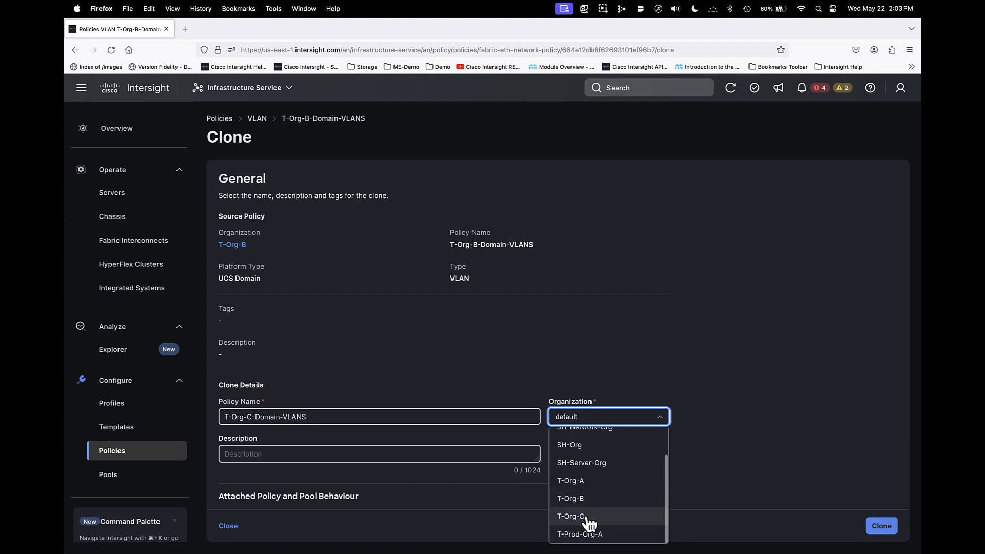
{"action": "left_click", "coordinate": [573, 516]}
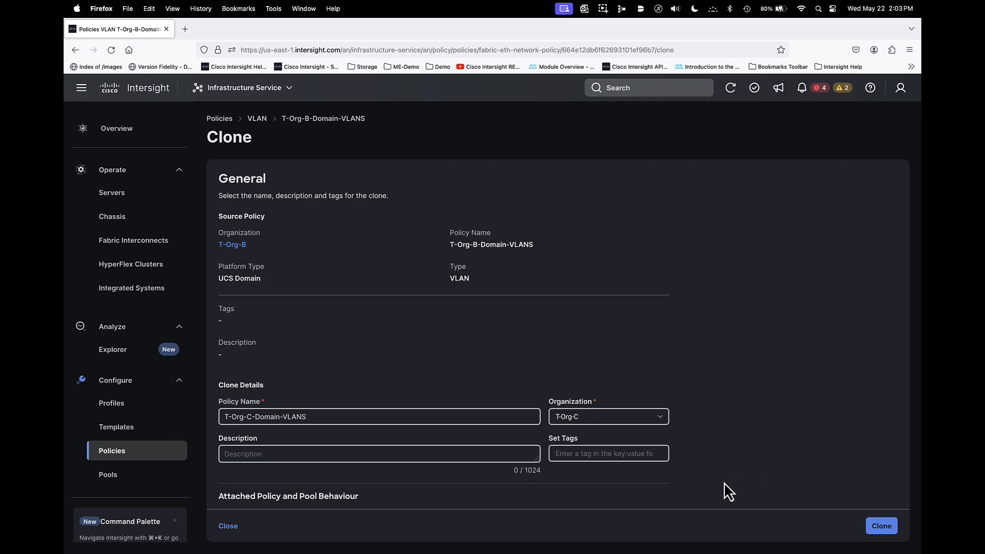
- Try the option to clone all policies and pools into the destination organization with suffix clone, then close the form without cloning
{"action": "scroll", "coordinate": [725, 483], "scroll_direction": "down", "scroll_amount": 2}
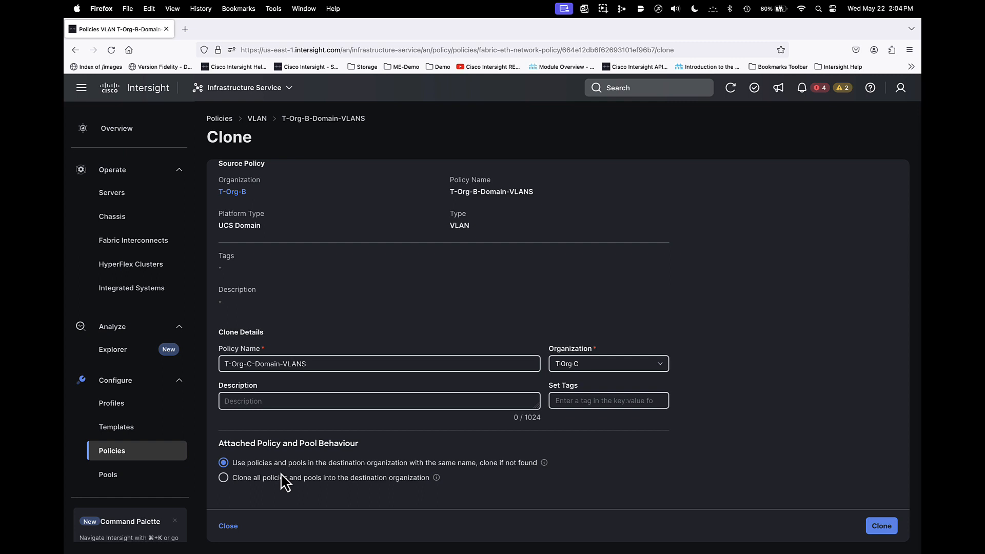
{"action": "left_click", "coordinate": [223, 478]}
{"action": "scroll", "coordinate": [248, 487], "scroll_direction": "down", "scroll_amount": 2}
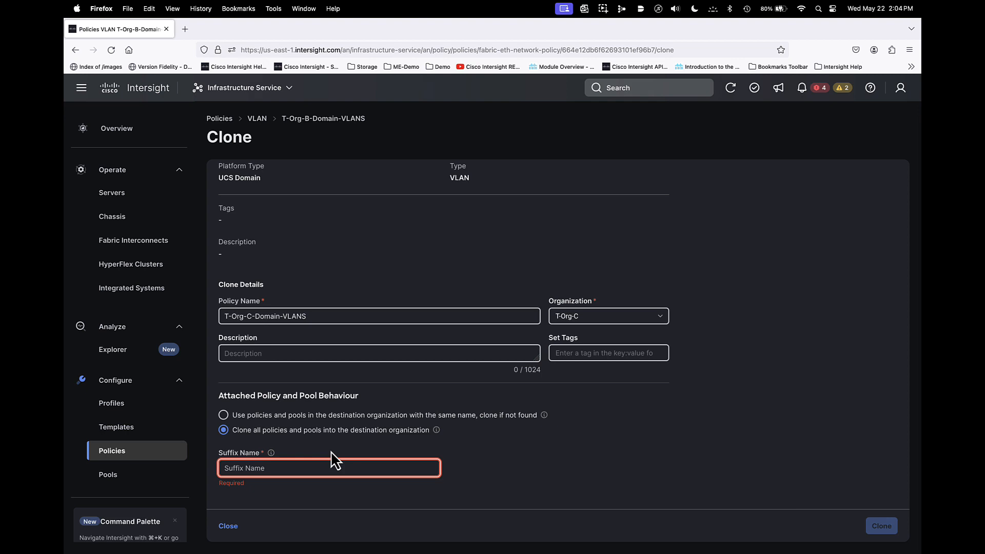
{"action": "left_click", "coordinate": [236, 468]}
{"action": "type", "text": "clone"}
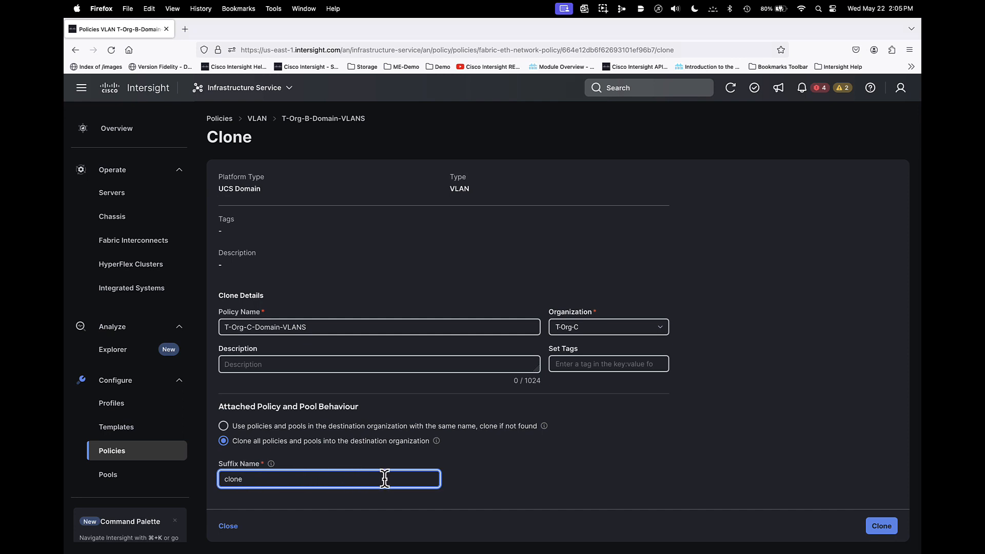
{"action": "left_click", "coordinate": [230, 529]}
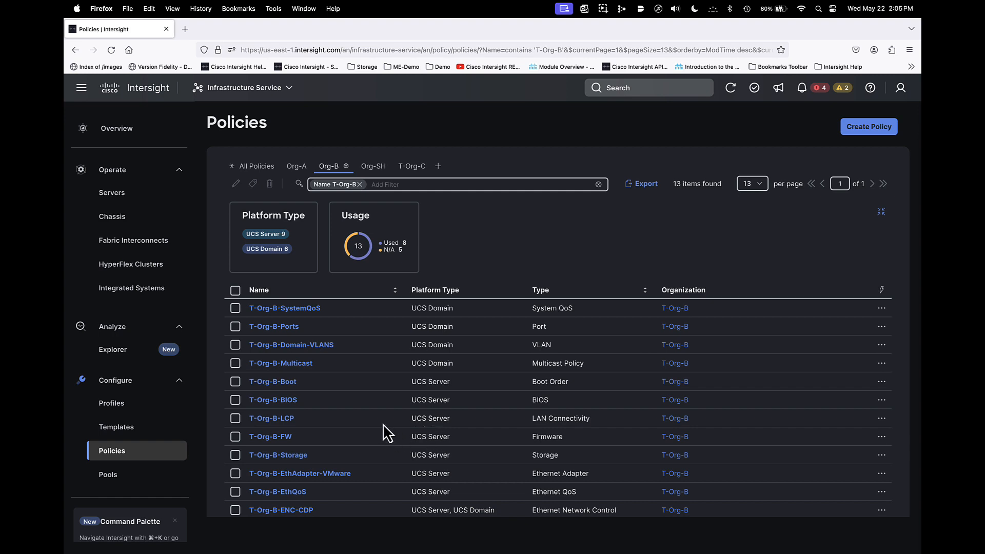
- Examine the clone form of the T-Org-B-FW firmware policy for attached policy options, then close it without cloning
{"action": "scroll", "coordinate": [383, 424], "scroll_direction": "down", "scroll_amount": 1}
{"action": "left_click", "coordinate": [235, 413]}
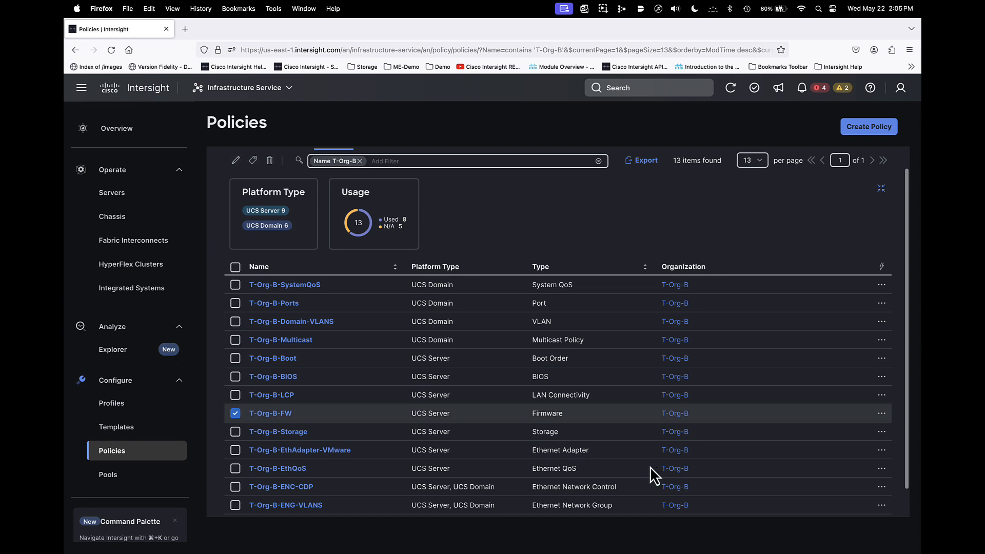
{"action": "left_click", "coordinate": [882, 415]}
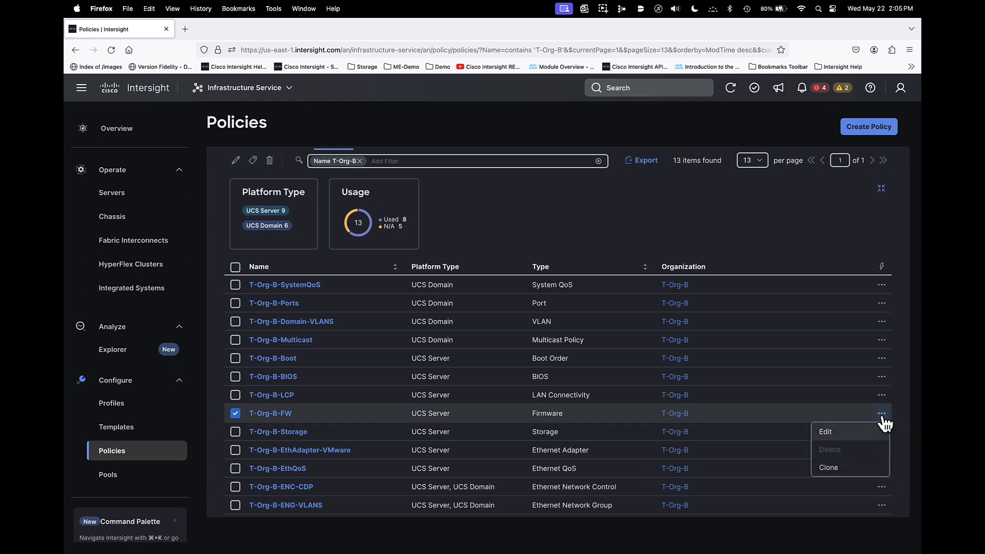
{"action": "left_click", "coordinate": [828, 470]}
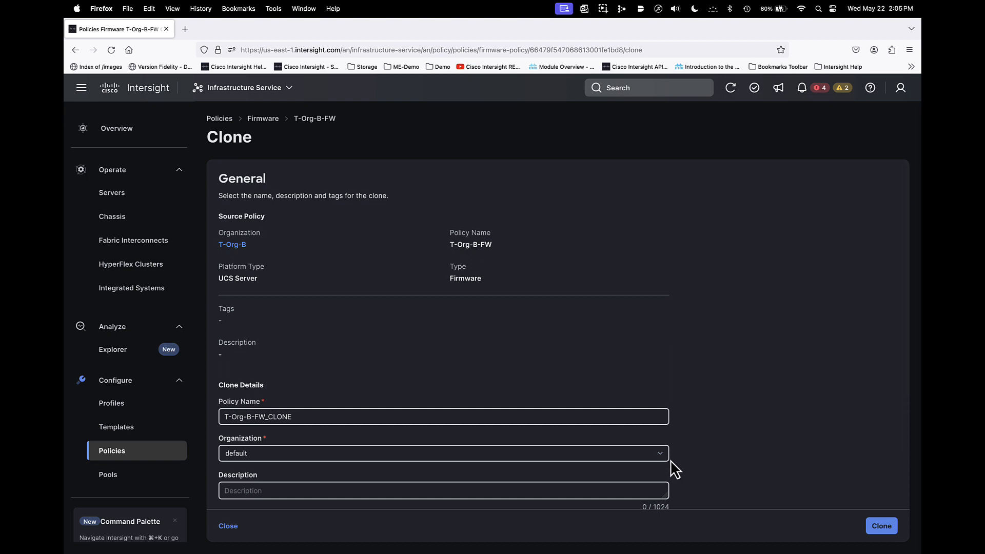
{"action": "scroll", "coordinate": [674, 468], "scroll_direction": "down", "scroll_amount": 3}
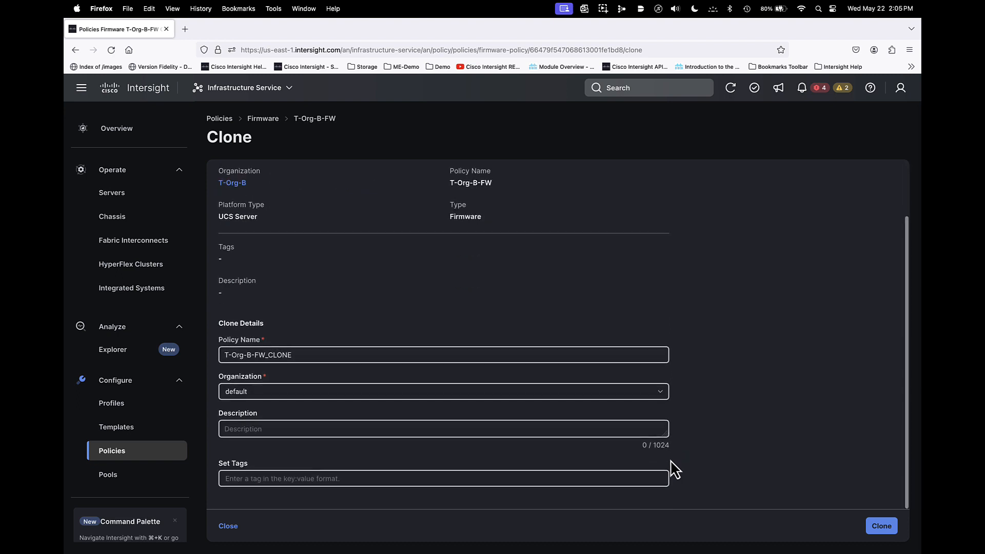
{"action": "left_click", "coordinate": [663, 429]}
{"action": "scroll", "coordinate": [662, 429], "scroll_direction": "up", "scroll_amount": 3}
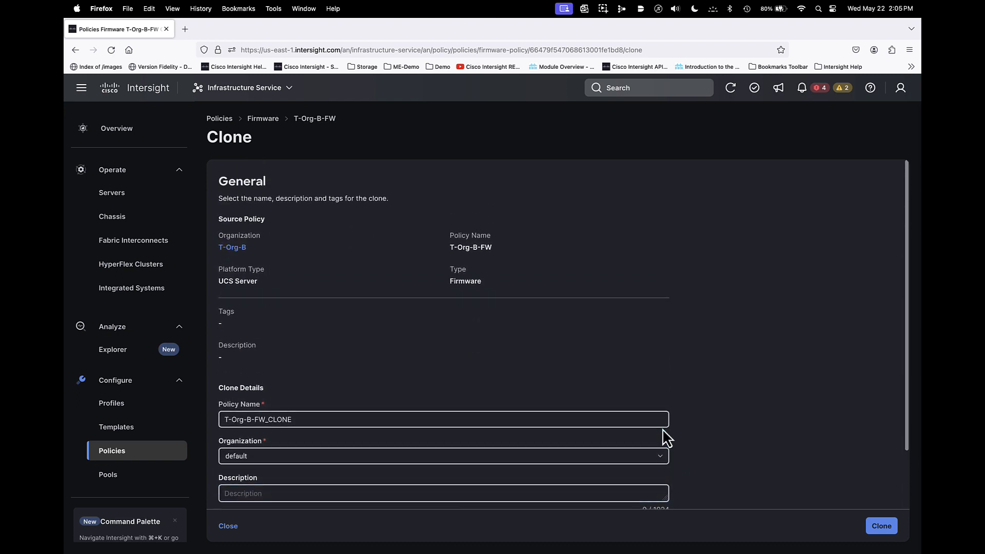
{"action": "scroll", "coordinate": [663, 429], "scroll_direction": "down", "scroll_amount": 3}
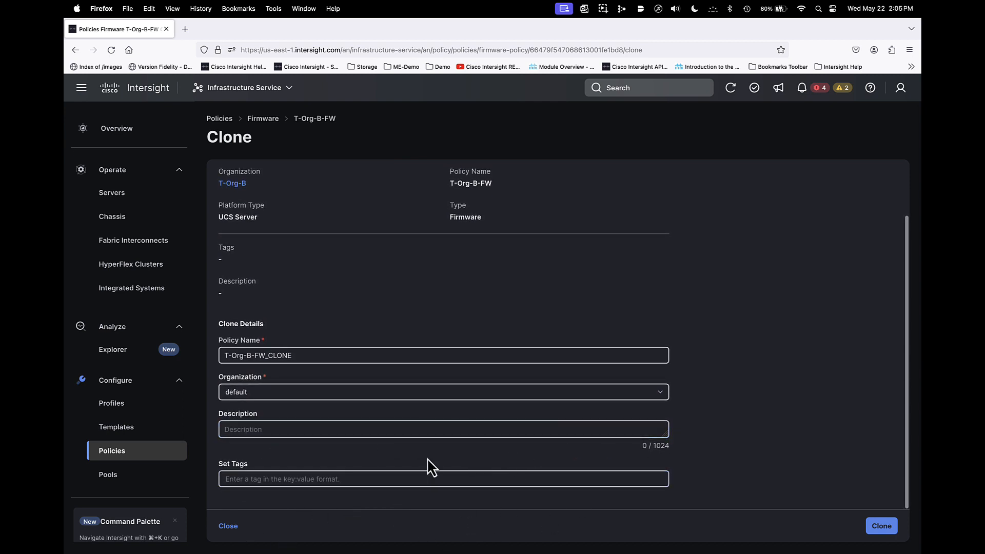
{"action": "scroll", "coordinate": [801, 480], "scroll_direction": "up", "scroll_amount": 2}
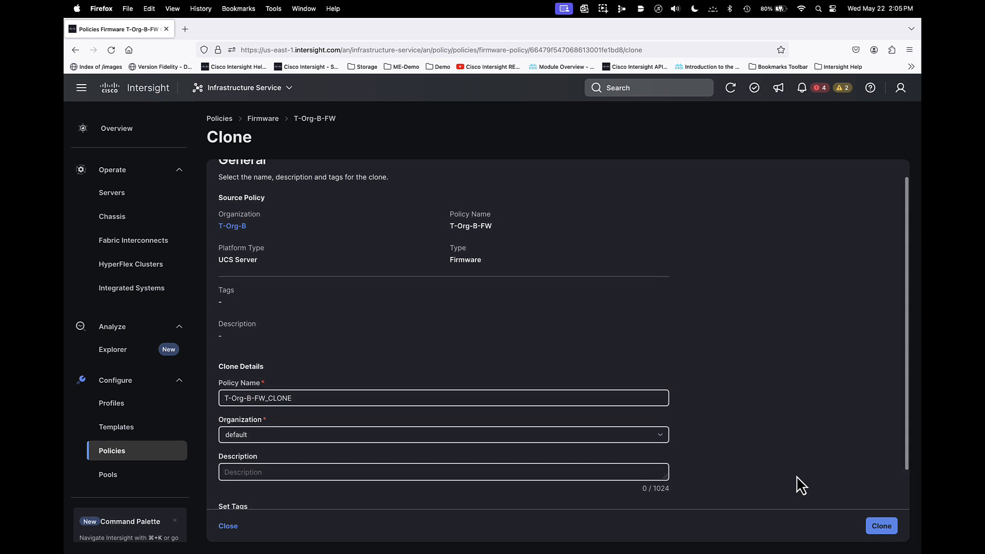
{"action": "left_click", "coordinate": [232, 529]}
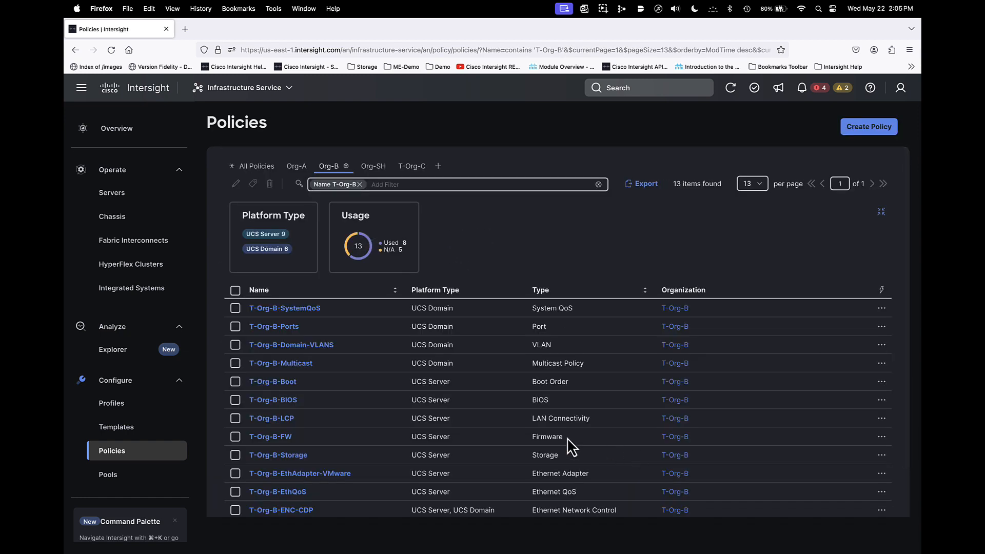
- Start a clone of the T-Org-B-Domain-VLANS policy and name it T-Org-C-Domain-VLANS
{"action": "left_click", "coordinate": [235, 344]}
{"action": "left_click", "coordinate": [882, 345]}
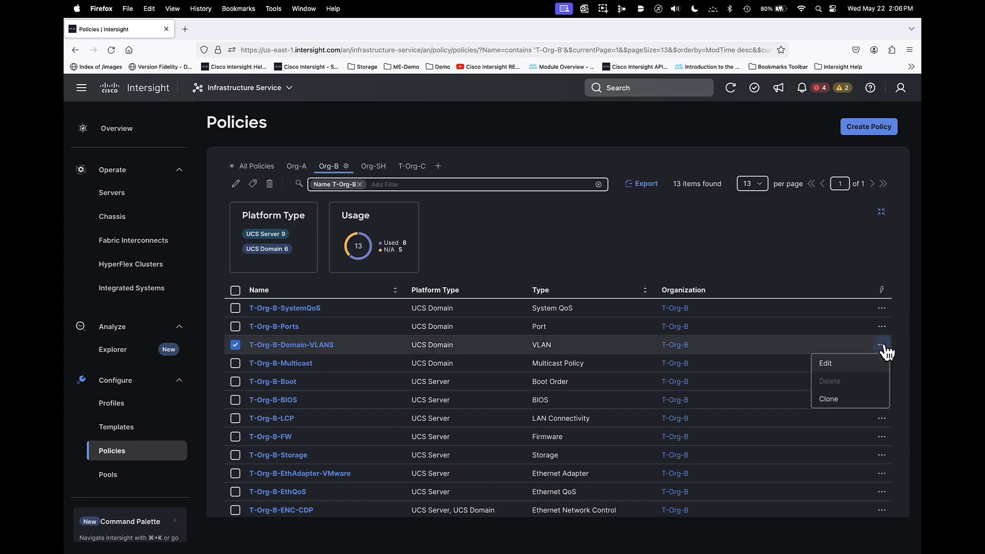
{"action": "left_click", "coordinate": [829, 400]}
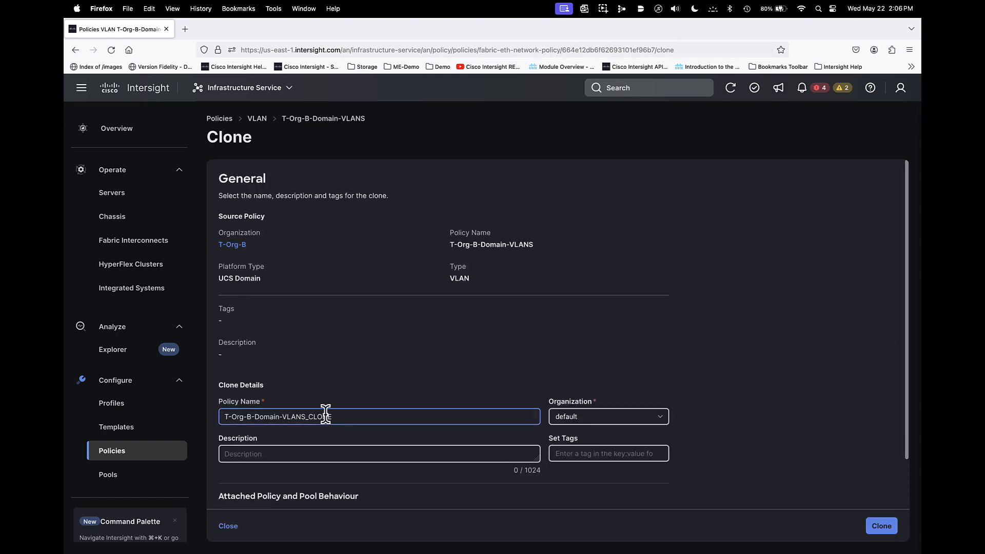
{"action": "left_click", "coordinate": [359, 416]}
{"action": "key", "text": "BackSpace"}
{"action": "key", "text": "BackSpace"}
{"action": "key", "text": "BackSpace"}
{"action": "key", "text": "BackSpace"}
{"action": "key", "text": "BackSpace"}
{"action": "key", "text": "BackSpace"}
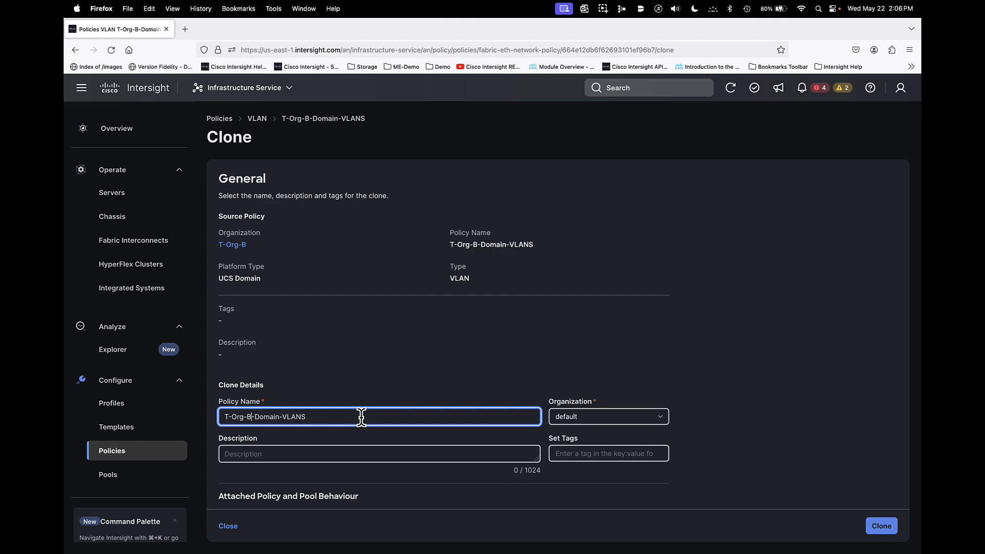
{"action": "key", "text": "BackSpace"}
{"action": "type", "text": "C"}
- Clone the policy into organization T-Org-C, using same-name policies and pools there and cloning those not found, and dismiss the notification
{"action": "left_click", "coordinate": [575, 418]}
{"action": "scroll", "coordinate": [605, 503], "scroll_direction": "down", "scroll_amount": 2}
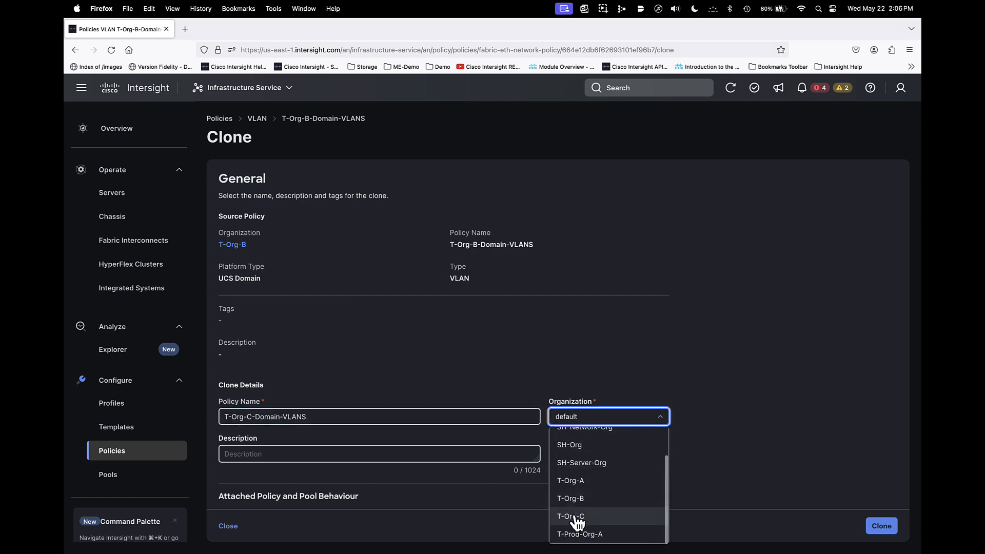
{"action": "left_click", "coordinate": [584, 515]}
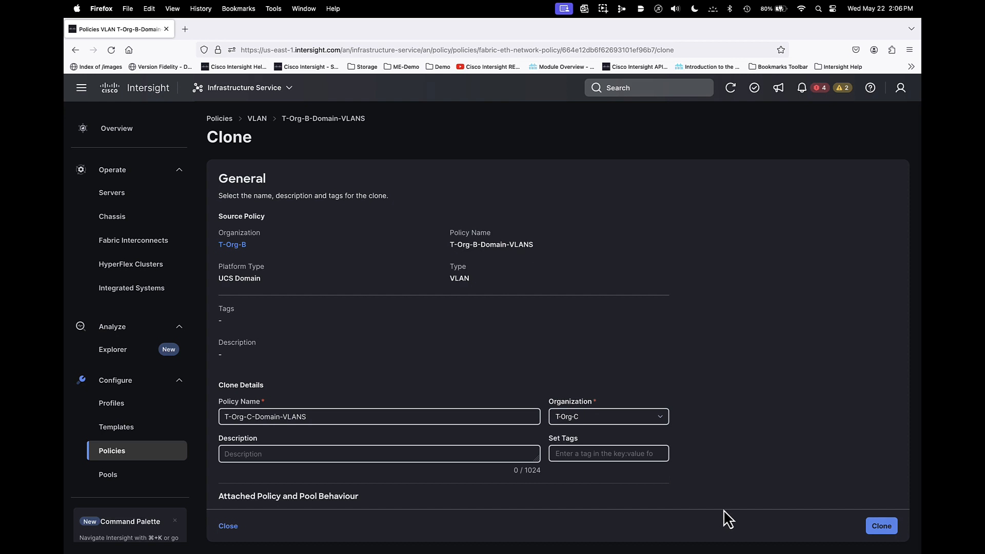
{"action": "scroll", "coordinate": [482, 496], "scroll_direction": "down", "scroll_amount": 2}
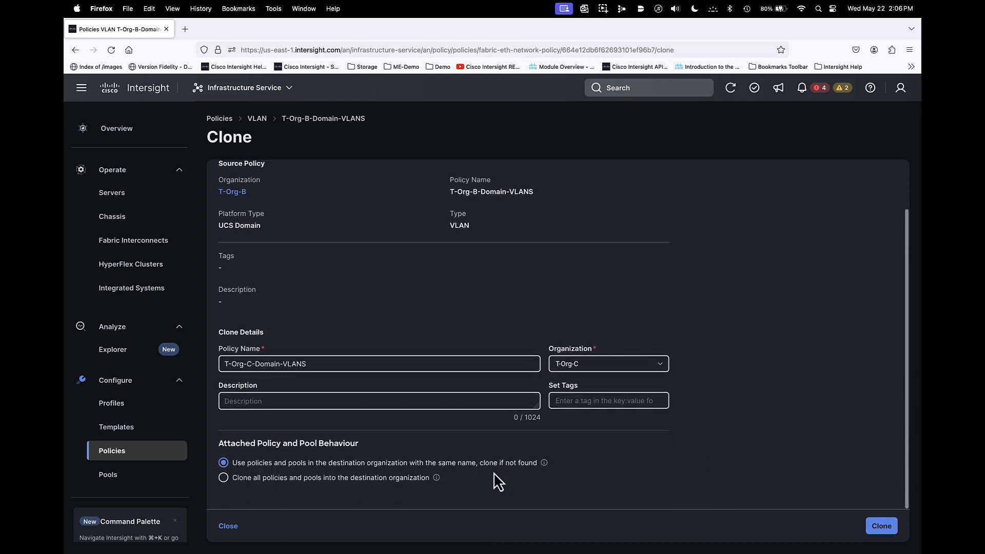
{"action": "left_click", "coordinate": [881, 526]}
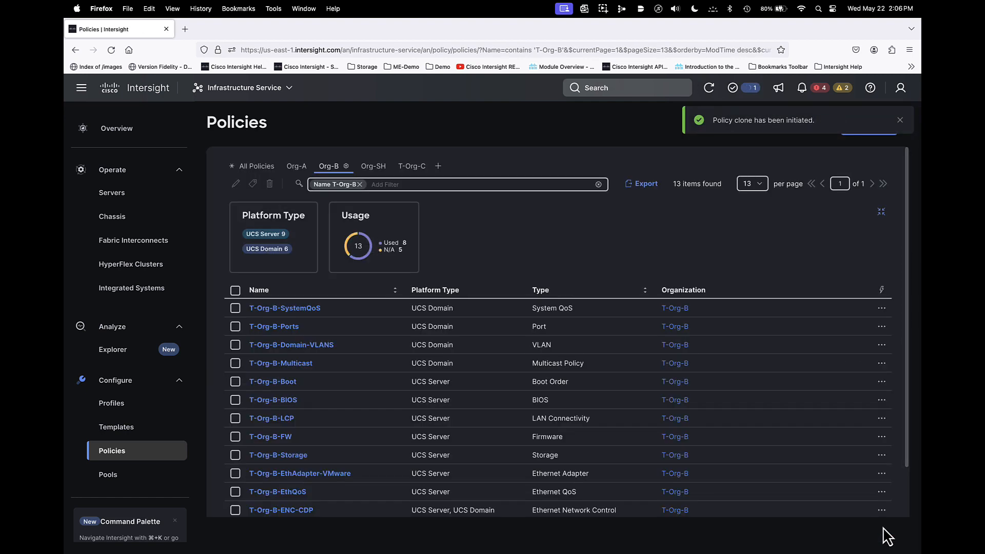
{"action": "left_click", "coordinate": [900, 120]}
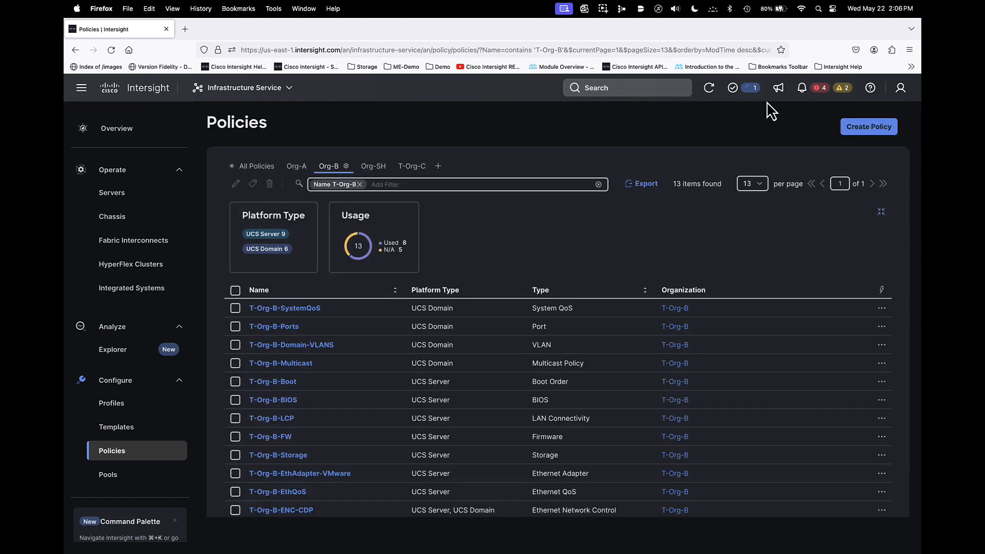
- Refresh the Org-B policy list to check for newly cloned policies
{"action": "left_click", "coordinate": [738, 90]}
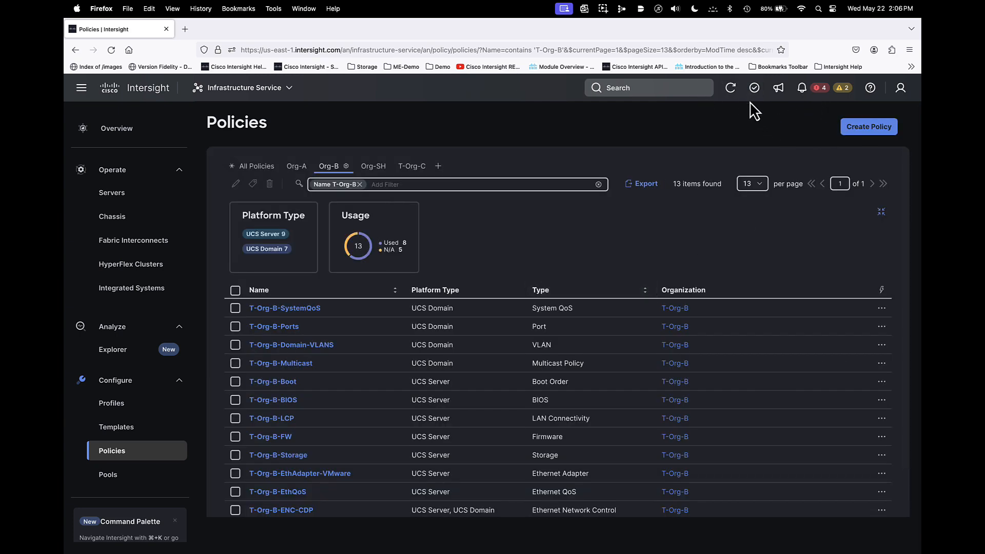
{"action": "left_click", "coordinate": [732, 88]}
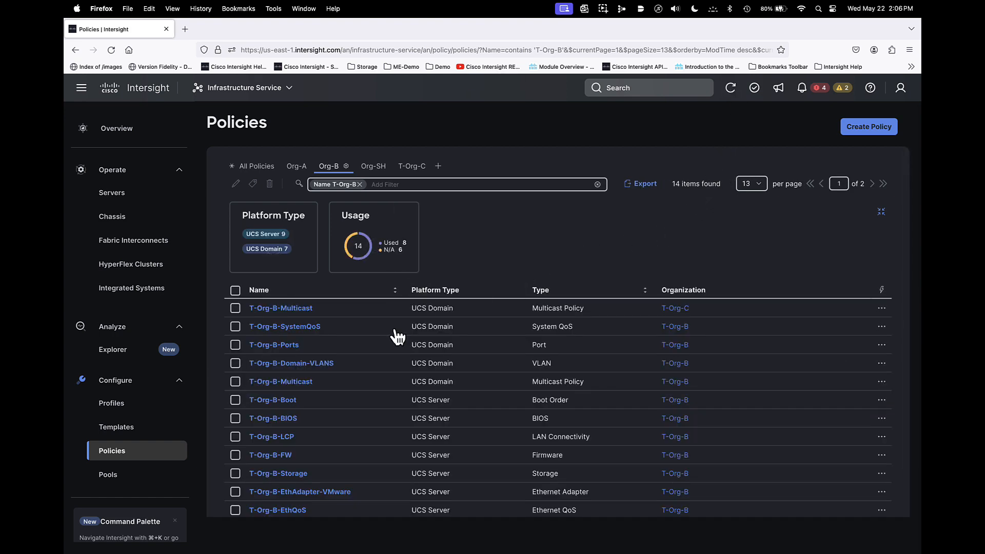
{"action": "left_click", "coordinate": [731, 88]}
- Open the T-Org-C-Domain-VLANS policy from the T-Org-C view for editing and go to its policy details
{"action": "left_click", "coordinate": [413, 167]}
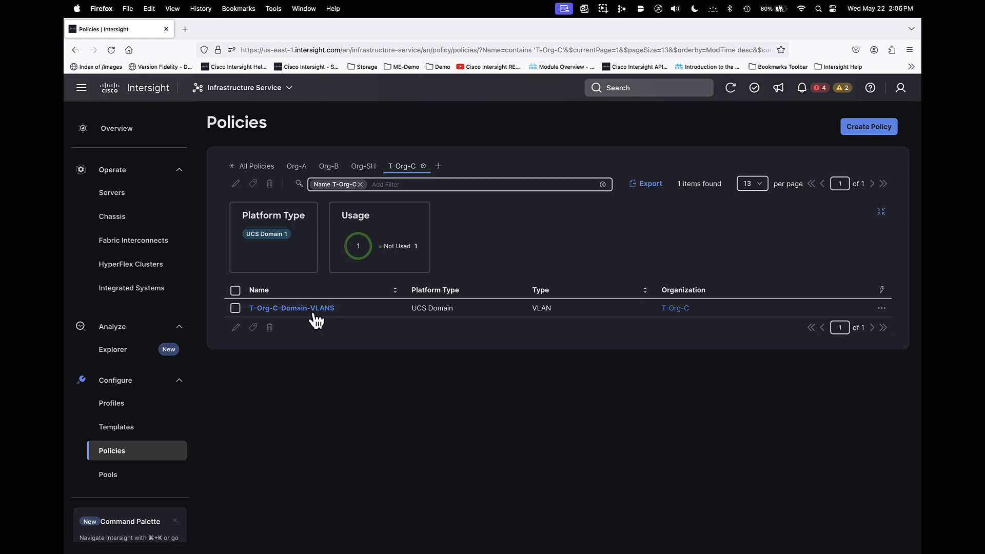
{"action": "left_click", "coordinate": [235, 308]}
{"action": "left_click", "coordinate": [236, 327]}
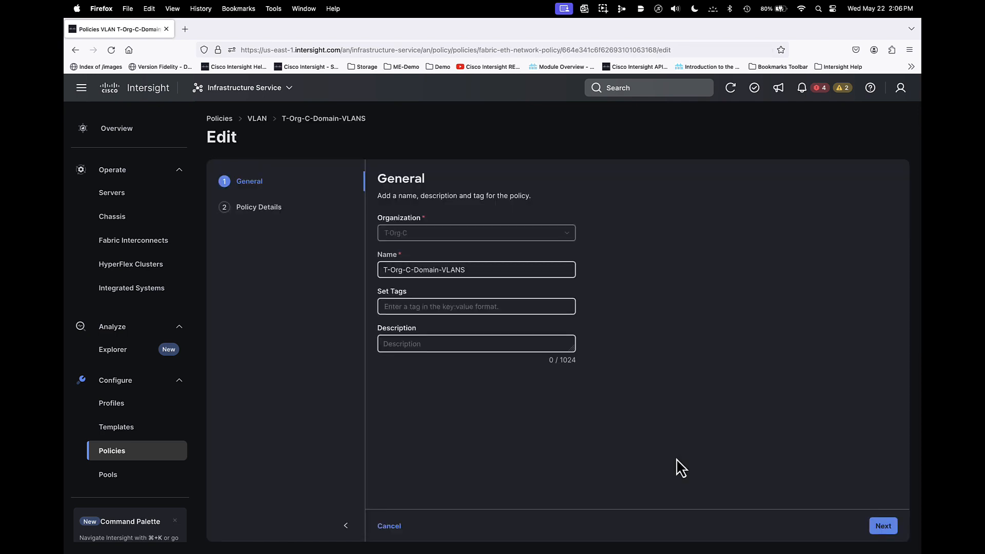
{"action": "left_click", "coordinate": [882, 528]}
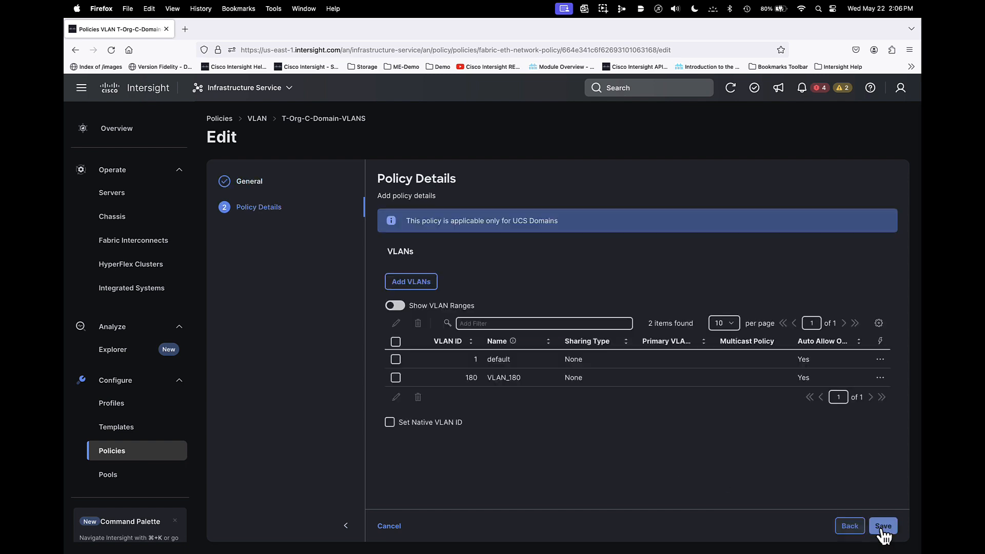
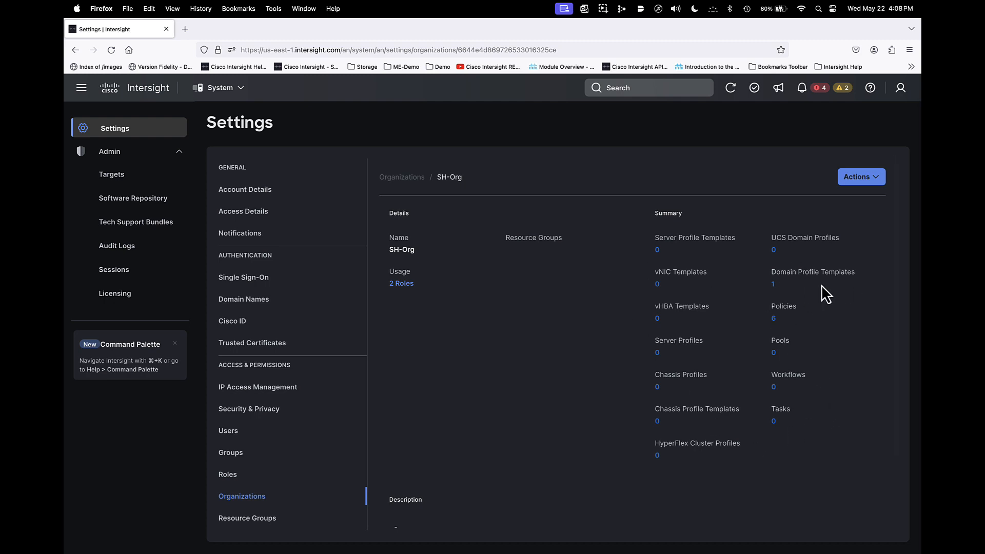
- Show which organizations SH-Org is shared with
{"action": "scroll", "coordinate": [716, 390], "scroll_direction": "down", "scroll_amount": 3}
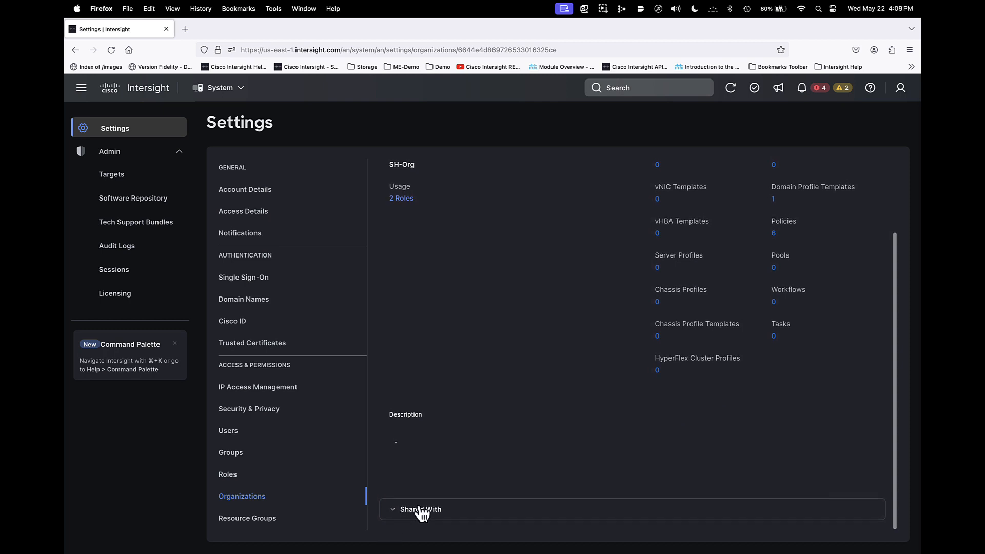
{"action": "left_click", "coordinate": [417, 508]}
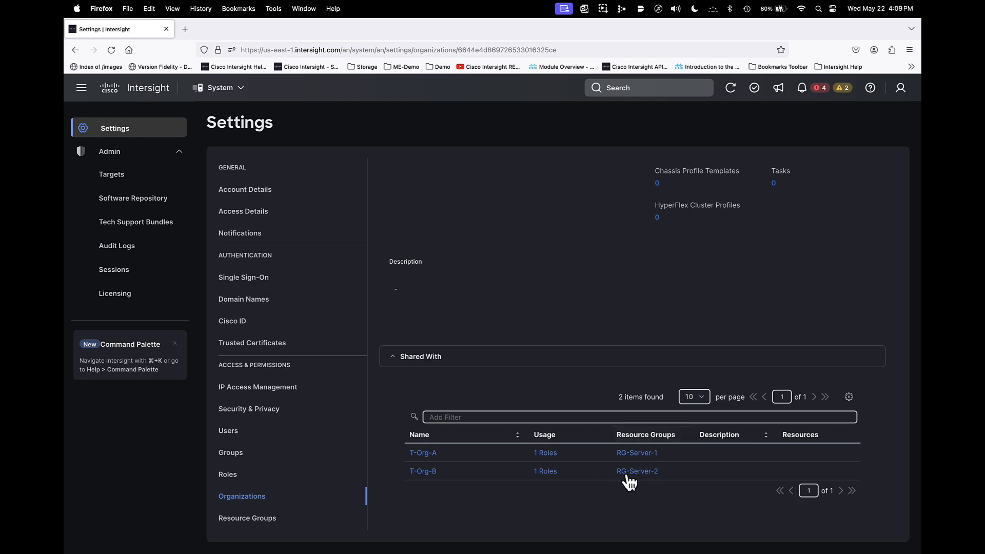
- Review which B26-6536-FI servers are assigned to resource group RG-Server-1, and leave the group without saving changes
{"action": "left_click", "coordinate": [249, 520]}
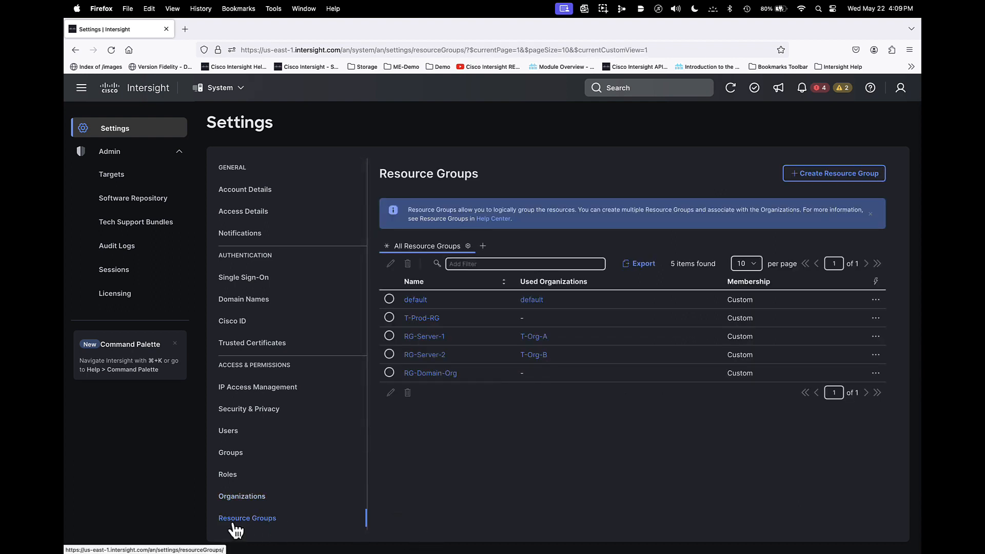
{"action": "left_click", "coordinate": [389, 336]}
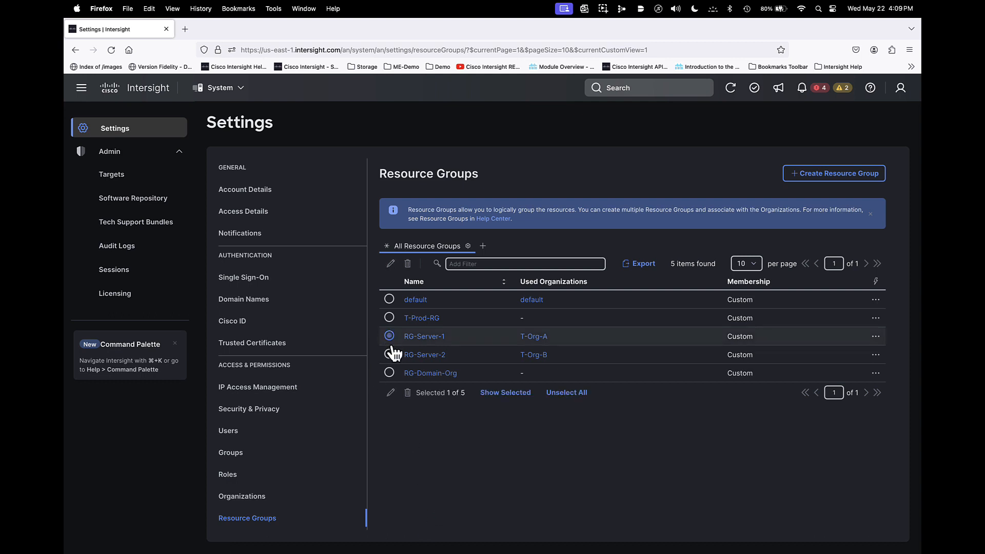
{"action": "left_click", "coordinate": [391, 392]}
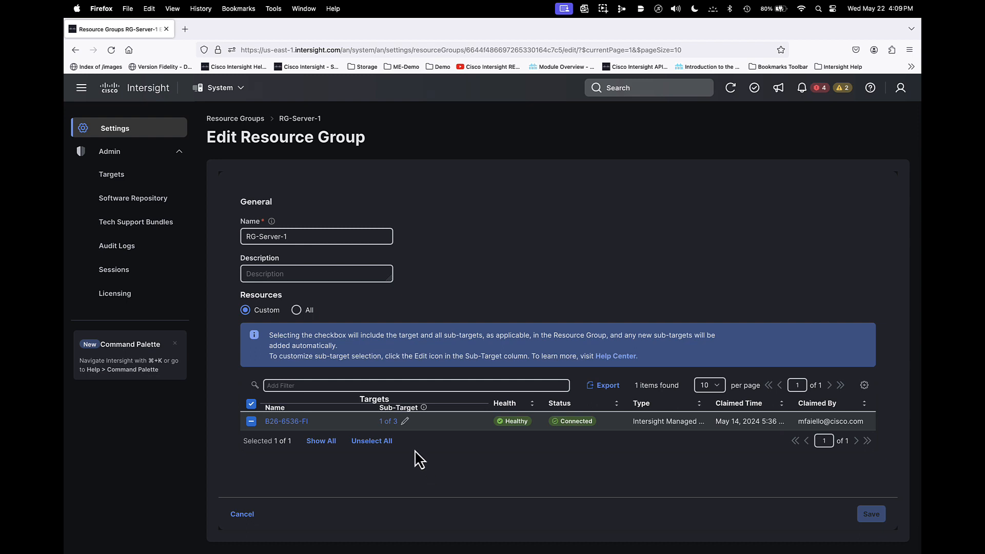
{"action": "left_click", "coordinate": [405, 422]}
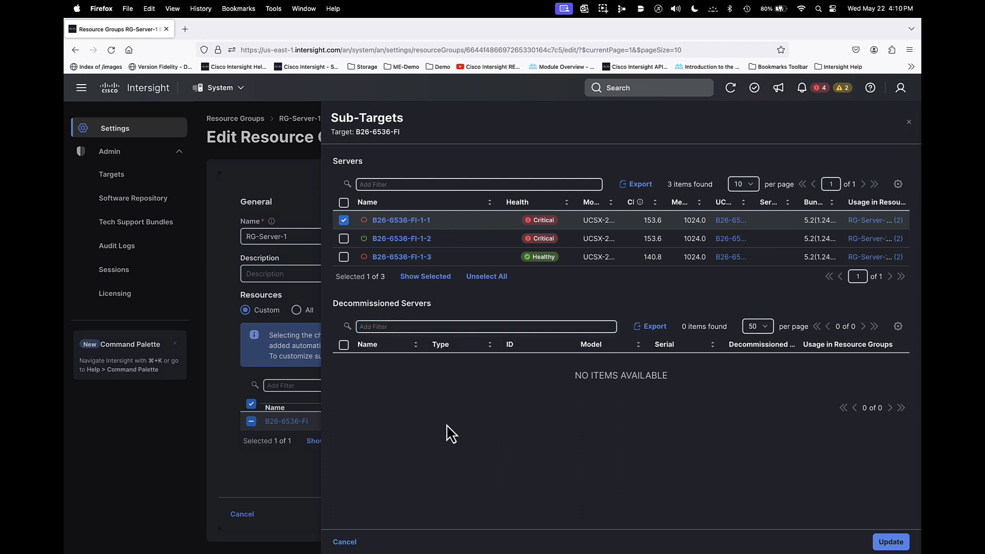
{"action": "left_click", "coordinate": [343, 542]}
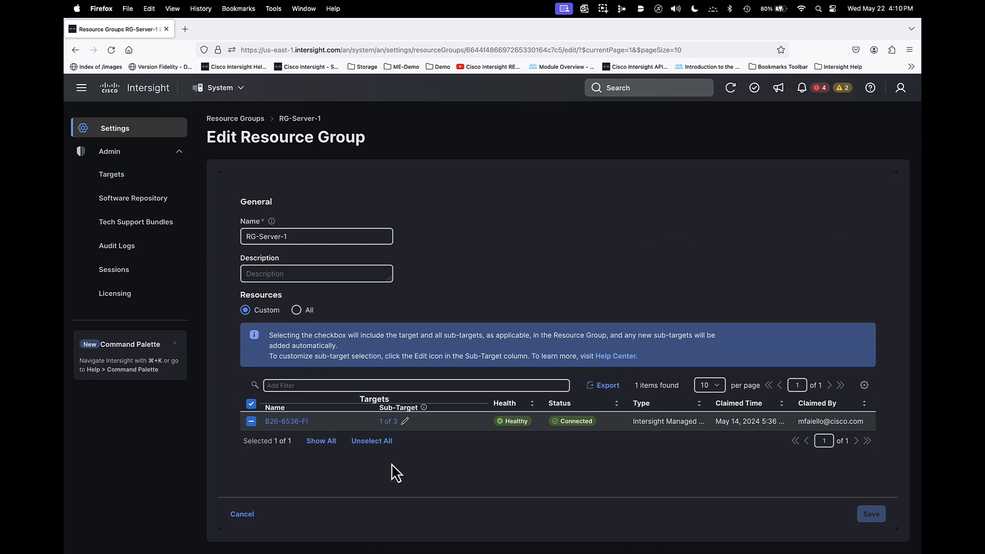
{"action": "left_click", "coordinate": [243, 515]}
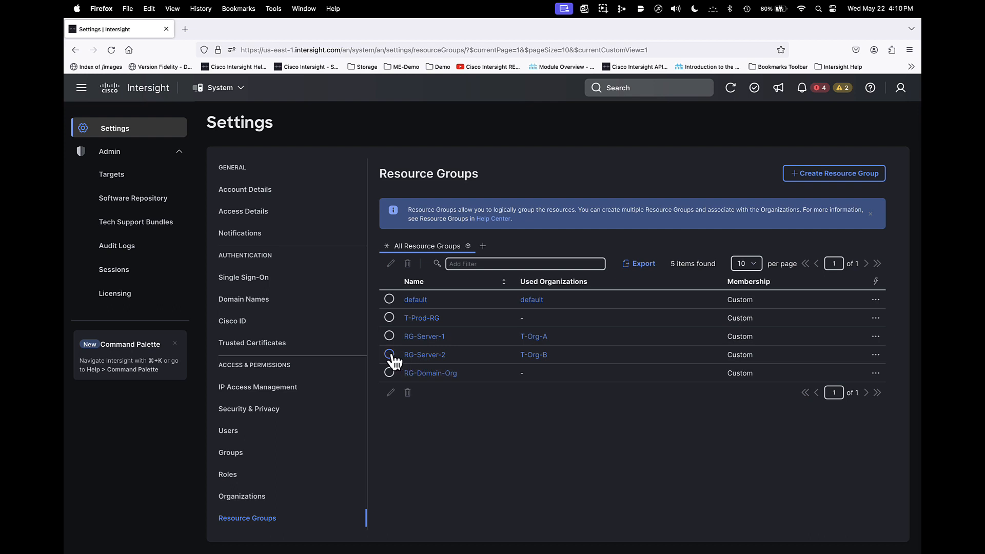
- Review which B26-6536-FI servers are assigned to resource group RG-Server-2, and leave the group without saving changes
{"action": "left_click", "coordinate": [389, 355]}
{"action": "left_click", "coordinate": [391, 393]}
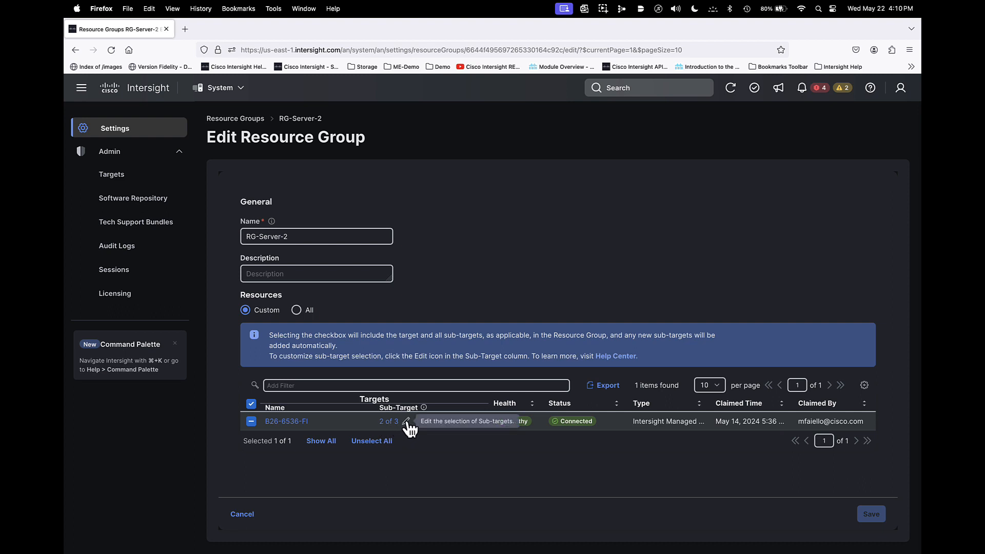
{"action": "left_click", "coordinate": [407, 422]}
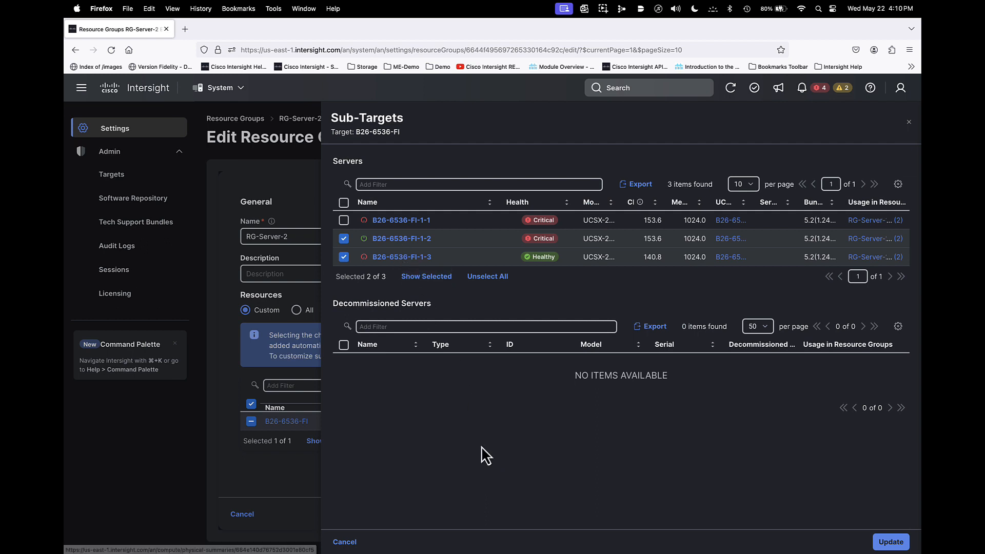
{"action": "left_click", "coordinate": [352, 545]}
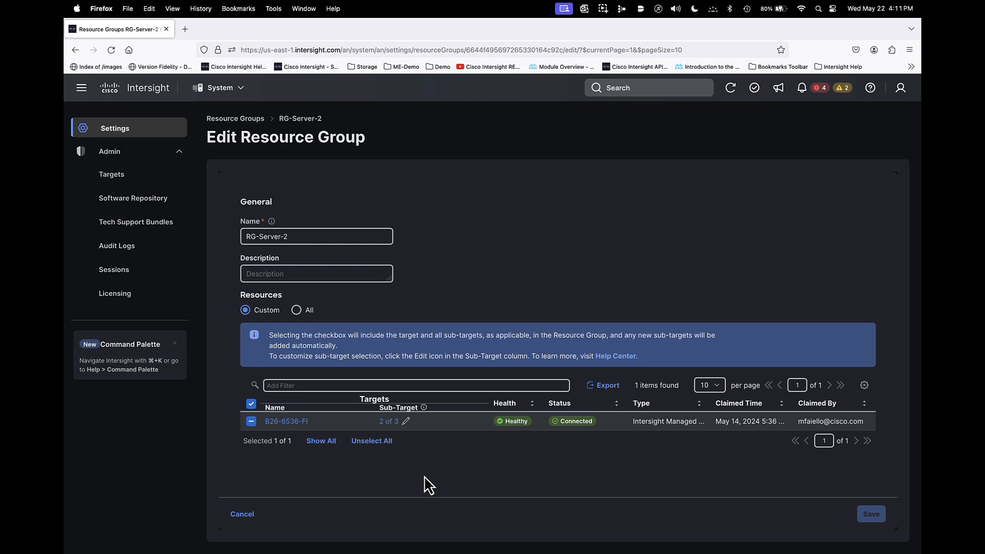
{"action": "left_click", "coordinate": [242, 515]}
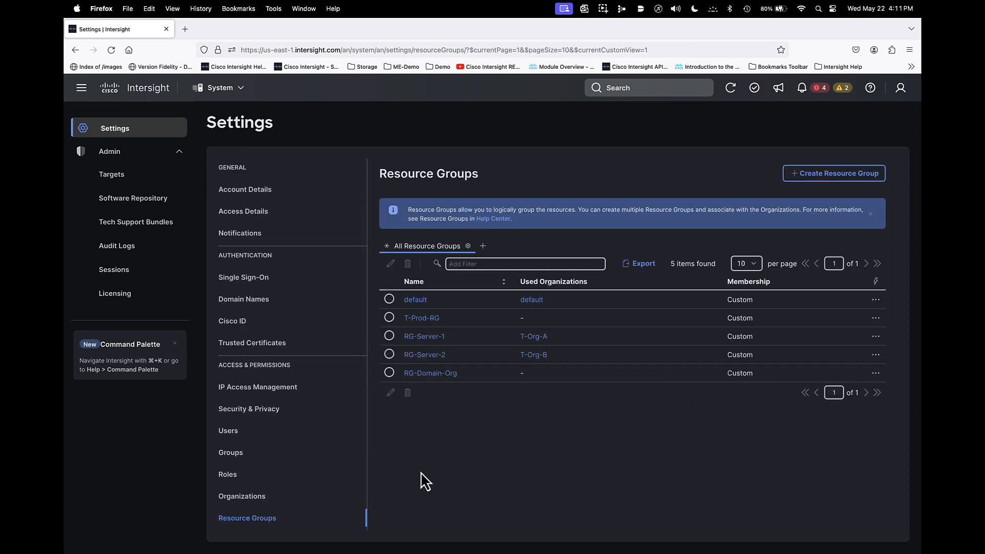
- Check the target organizations offered when deriving one profile from SH-Org-DomainProfile-Template with the domain set to Assign Later, and close without deriving
{"action": "left_click", "coordinate": [219, 90]}
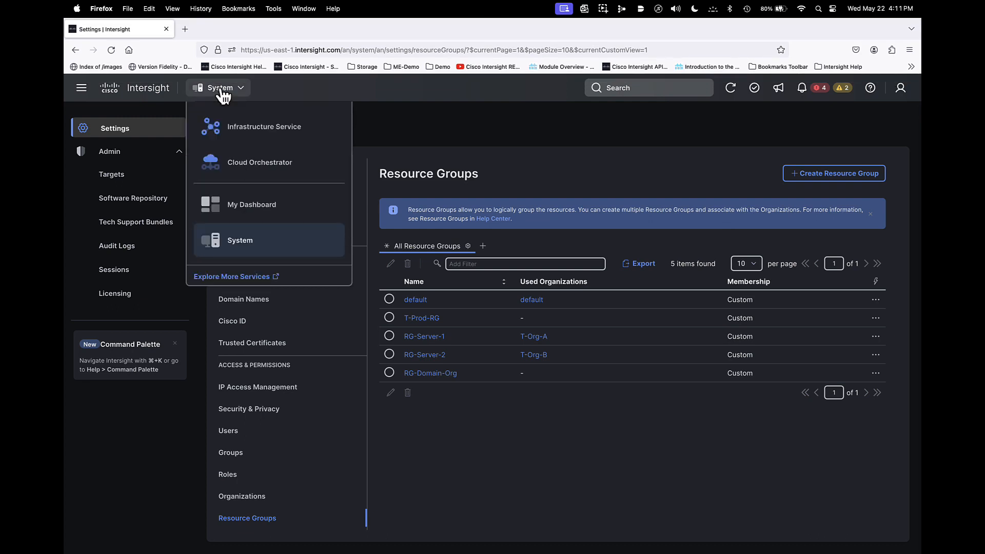
{"action": "left_click", "coordinate": [235, 123]}
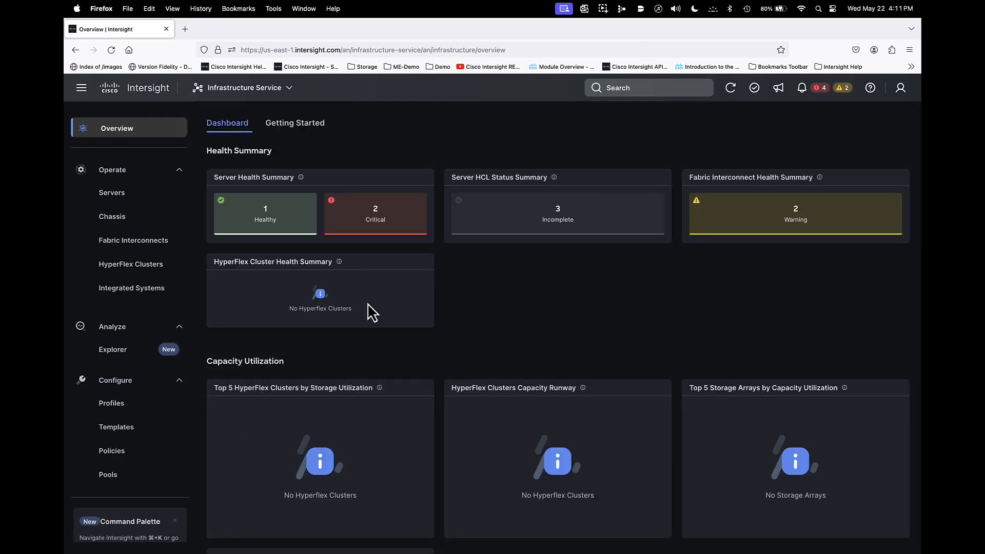
{"action": "left_click", "coordinate": [118, 438]}
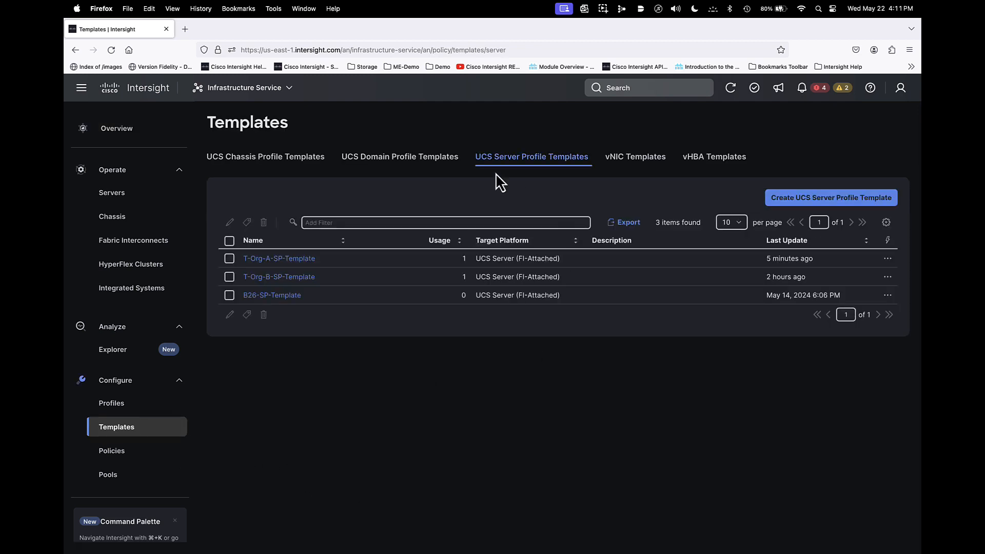
{"action": "left_click", "coordinate": [440, 163]}
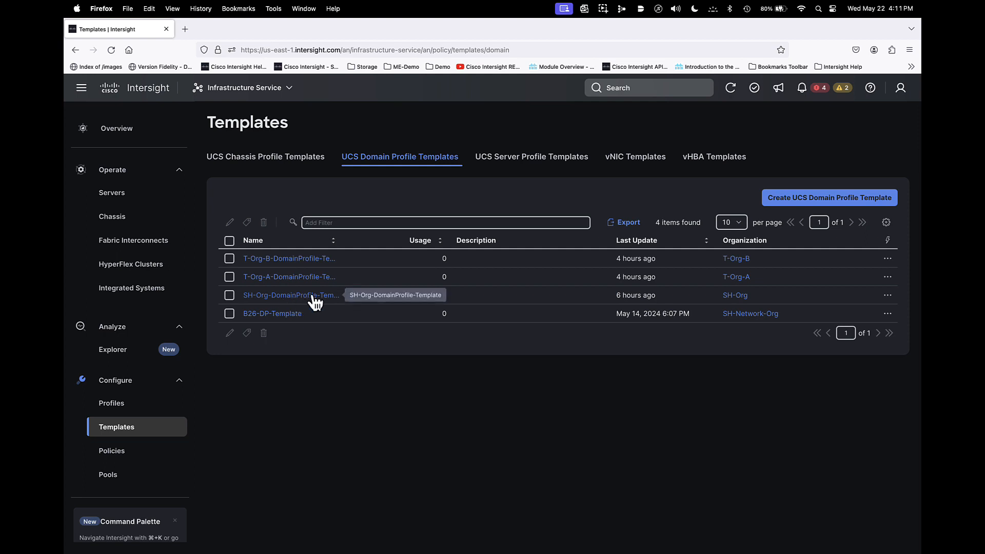
{"action": "left_click", "coordinate": [887, 297]}
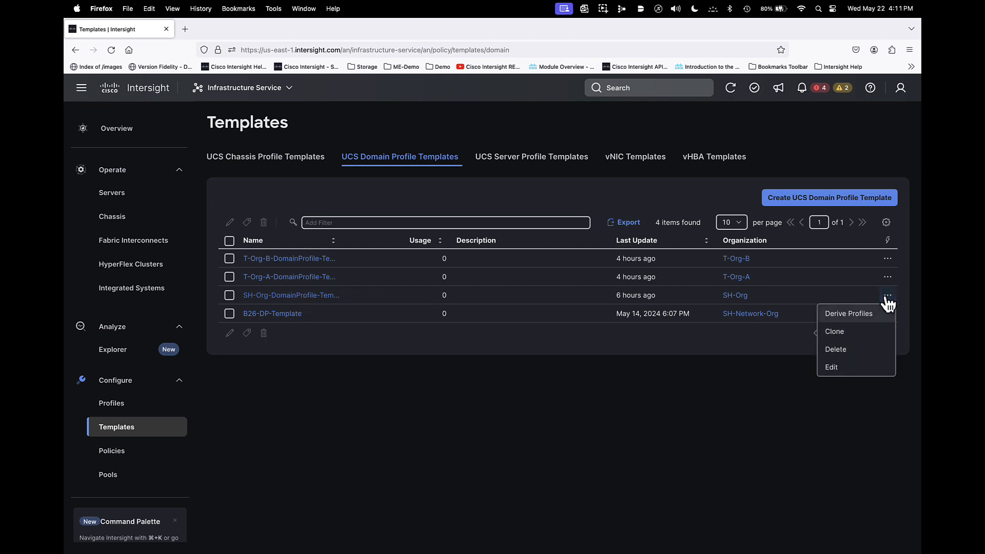
{"action": "left_click", "coordinate": [847, 315]}
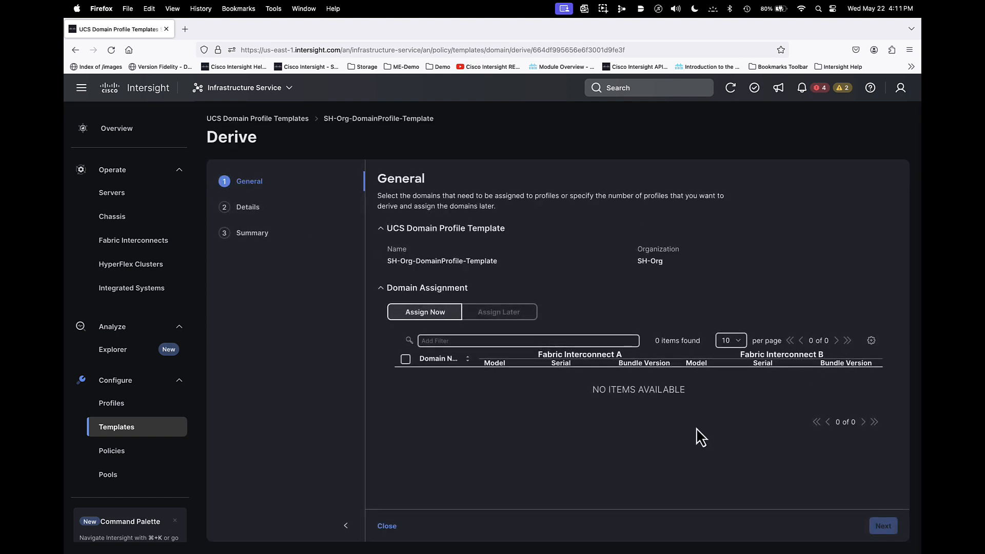
{"action": "left_click", "coordinate": [496, 312]}
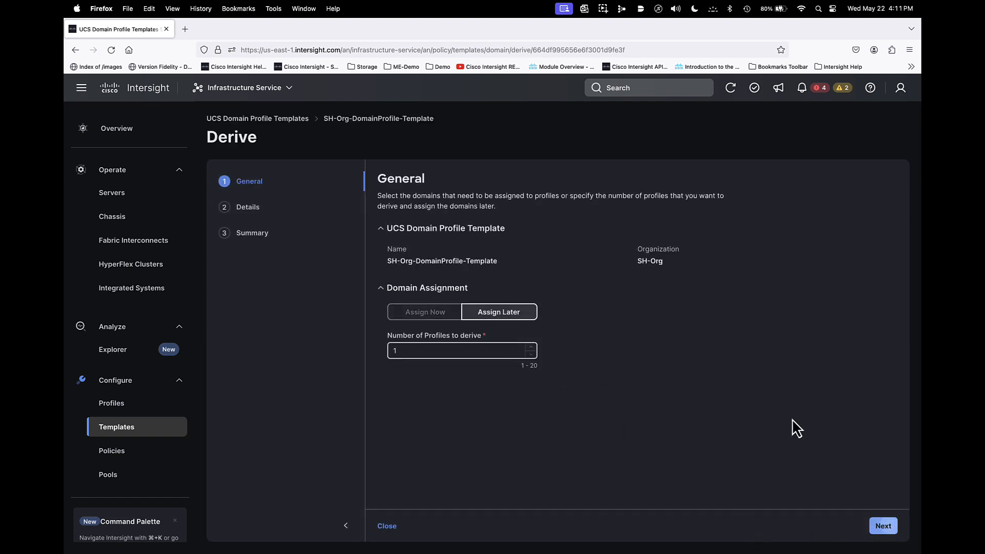
{"action": "key", "text": "Return"}
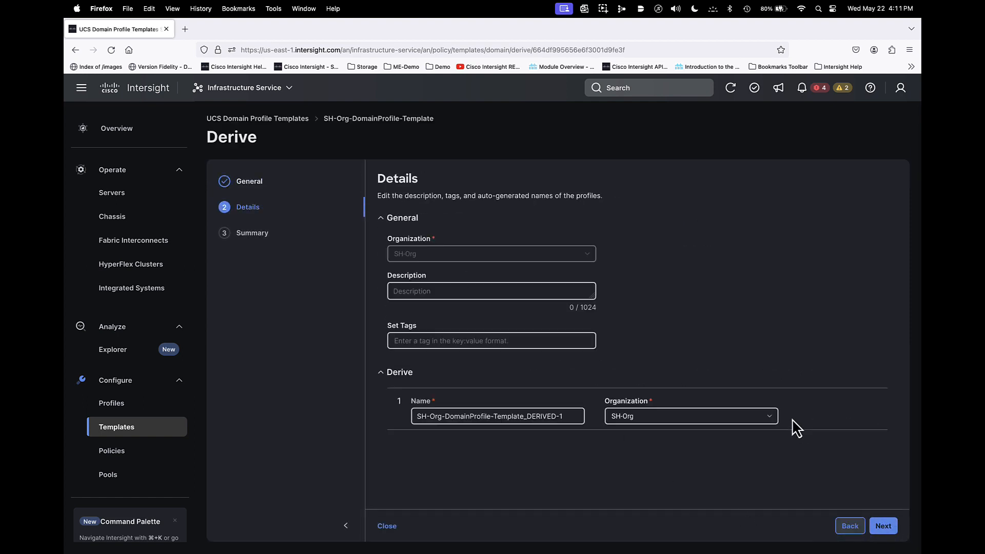
{"action": "left_click", "coordinate": [679, 423]}
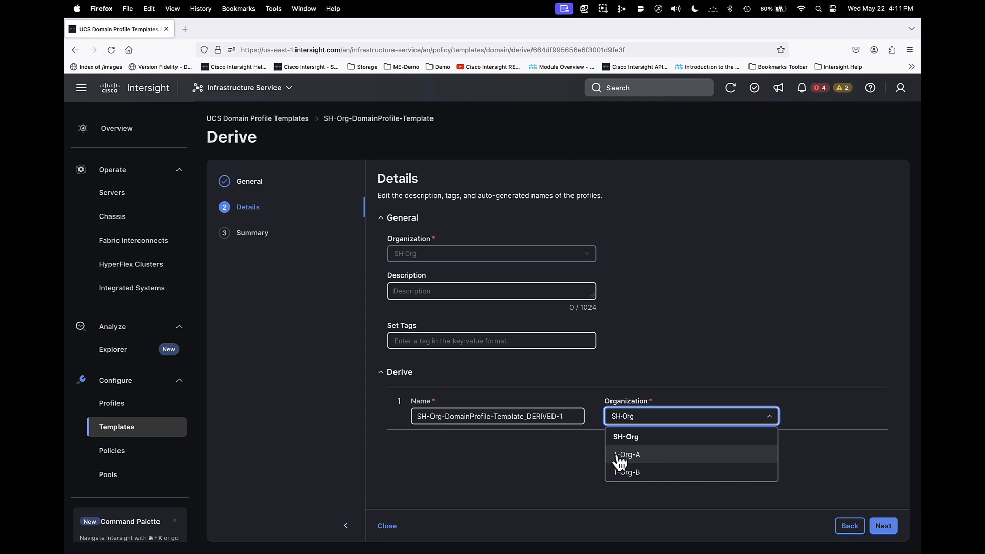
{"action": "left_click", "coordinate": [543, 448]}
{"action": "left_click", "coordinate": [393, 528]}
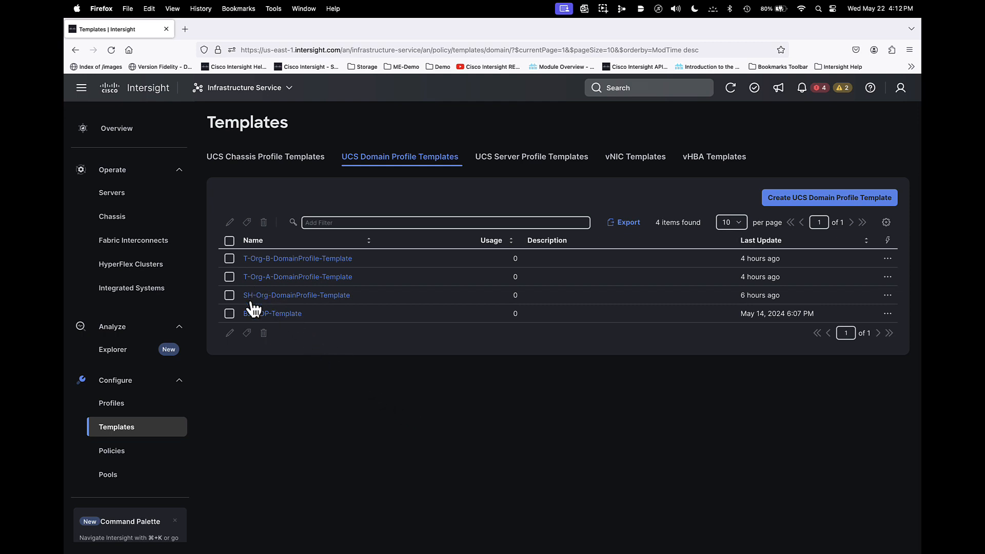
- Start attaching T-Org-A-DomainProfile to the shared SH-Org domain profile template, and close without completing the attachment
{"action": "left_click", "coordinate": [117, 408]}
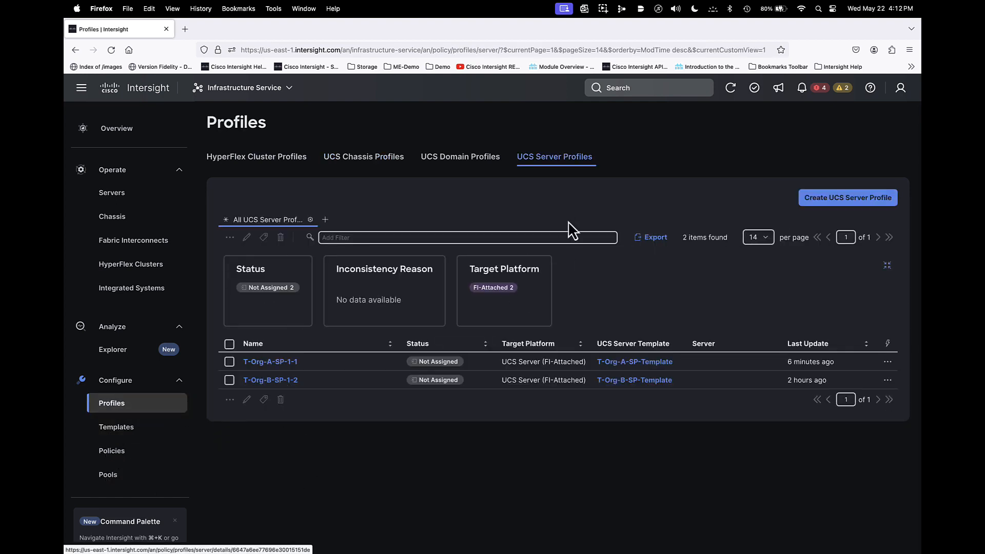
{"action": "left_click", "coordinate": [479, 160]}
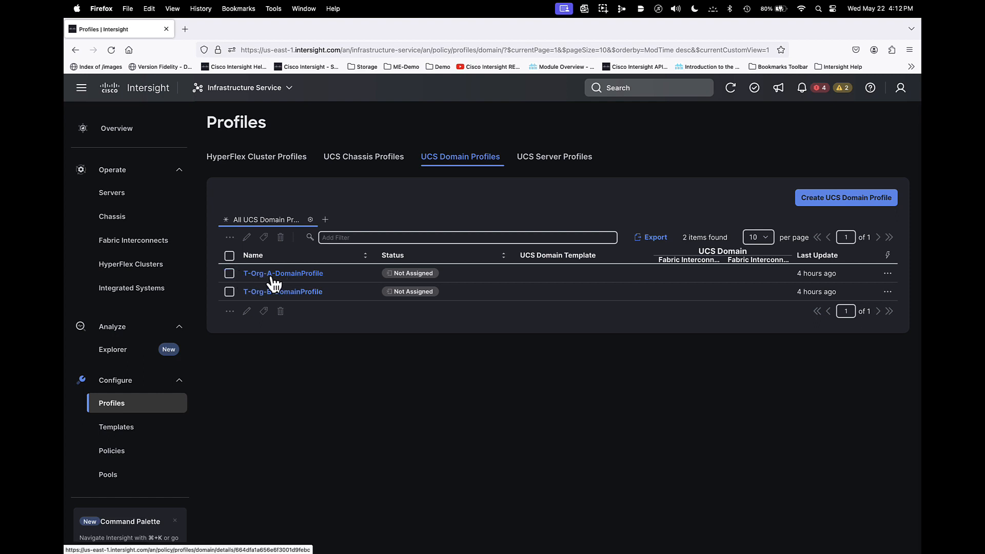
{"action": "left_click", "coordinate": [230, 273]}
{"action": "left_click", "coordinate": [890, 276]}
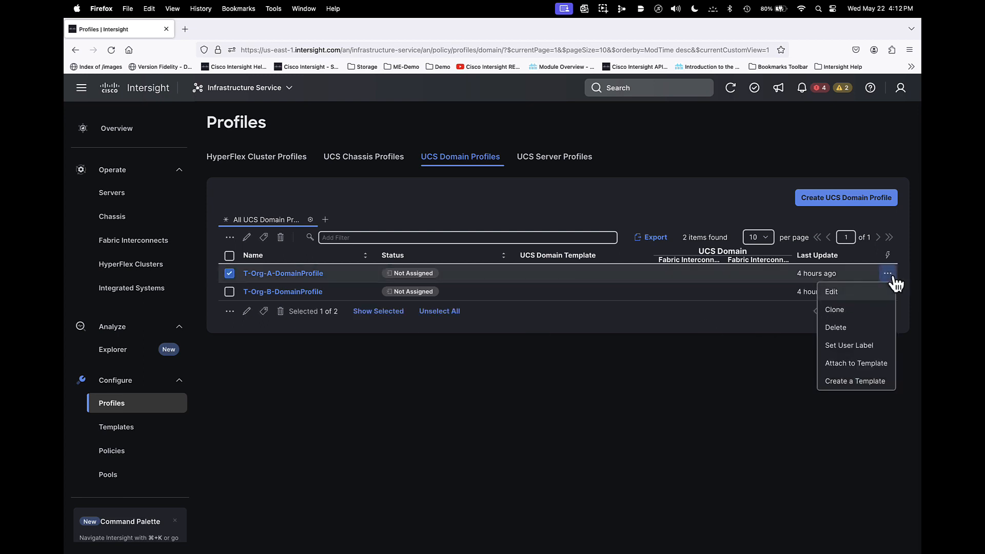
{"action": "left_click", "coordinate": [852, 365]}
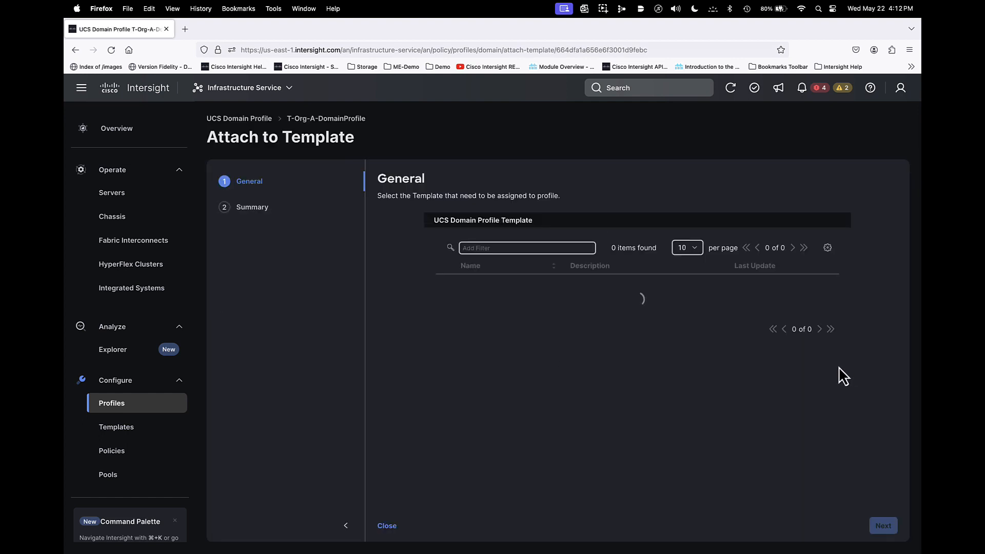
{"action": "left_click", "coordinate": [447, 302]}
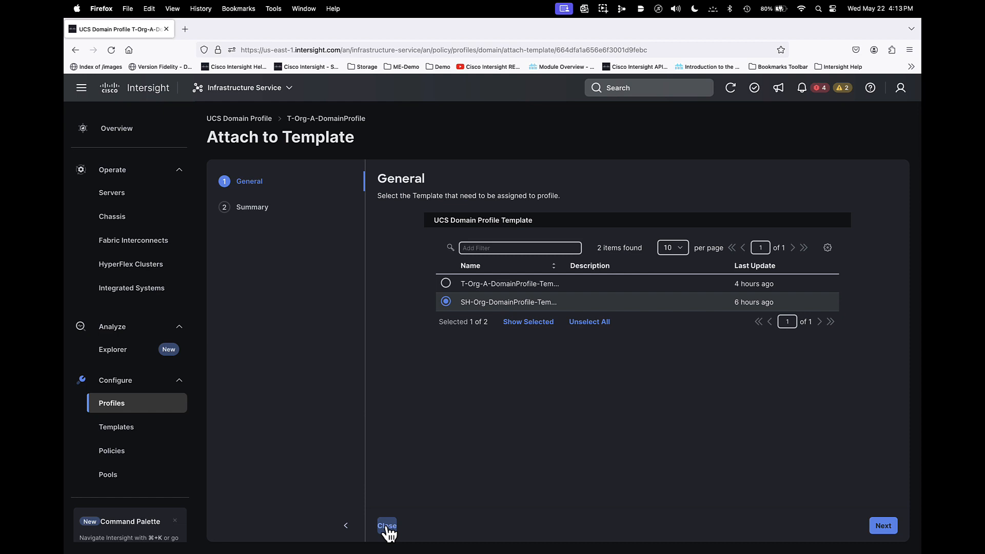
{"action": "left_click", "coordinate": [387, 527]}
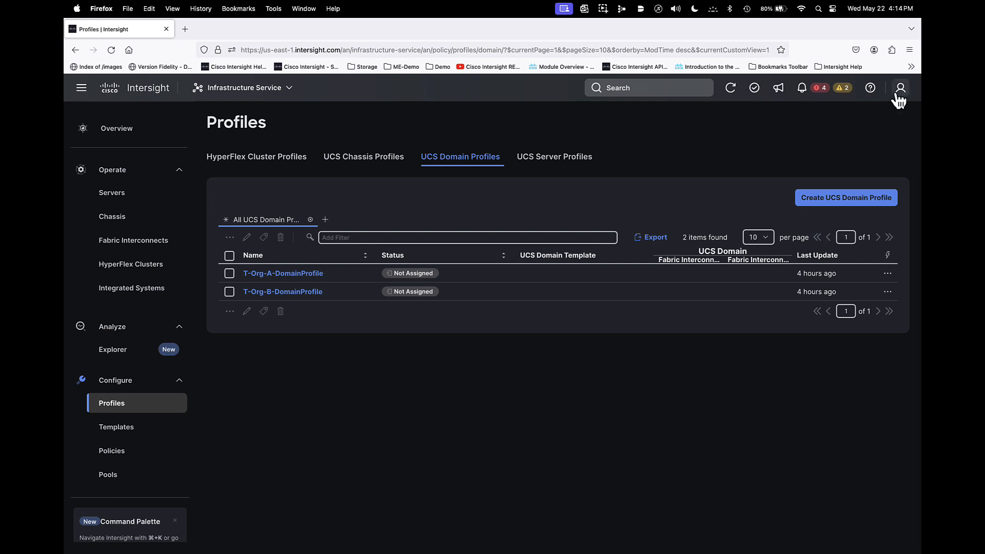
- Review the organizations and privileges in the T-Org-A-ServerAdmin role's access control in the System settings
{"action": "left_click", "coordinate": [246, 90]}
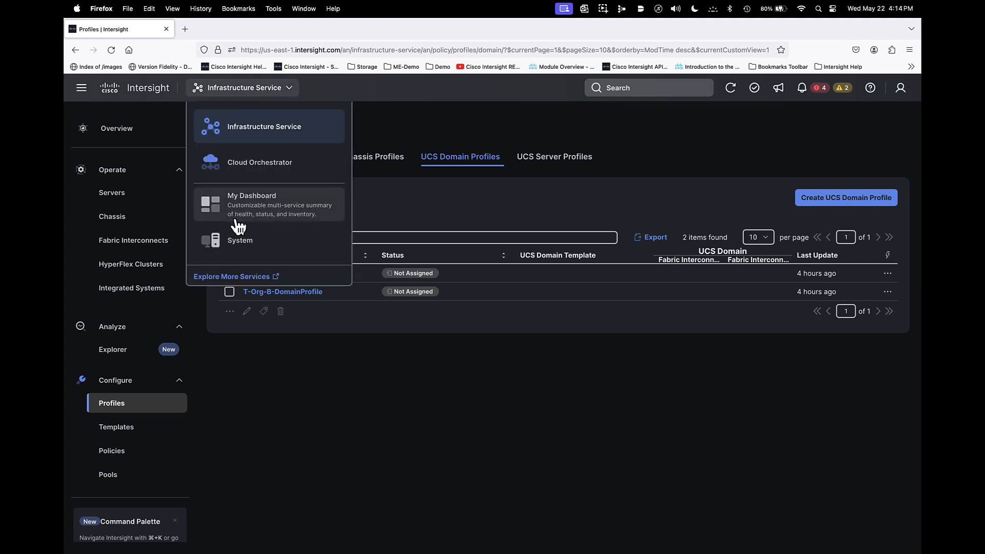
{"action": "left_click", "coordinate": [236, 241]}
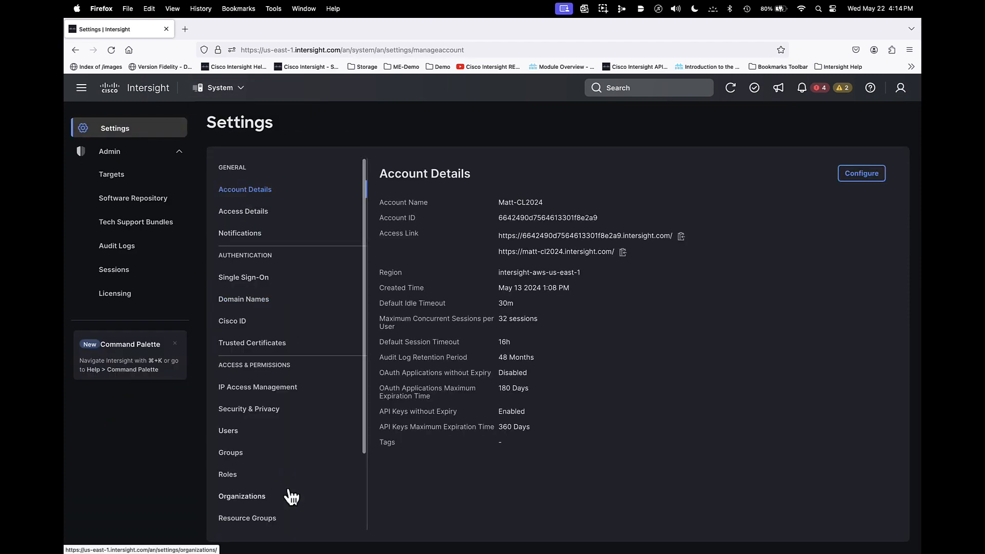
{"action": "left_click", "coordinate": [229, 475]}
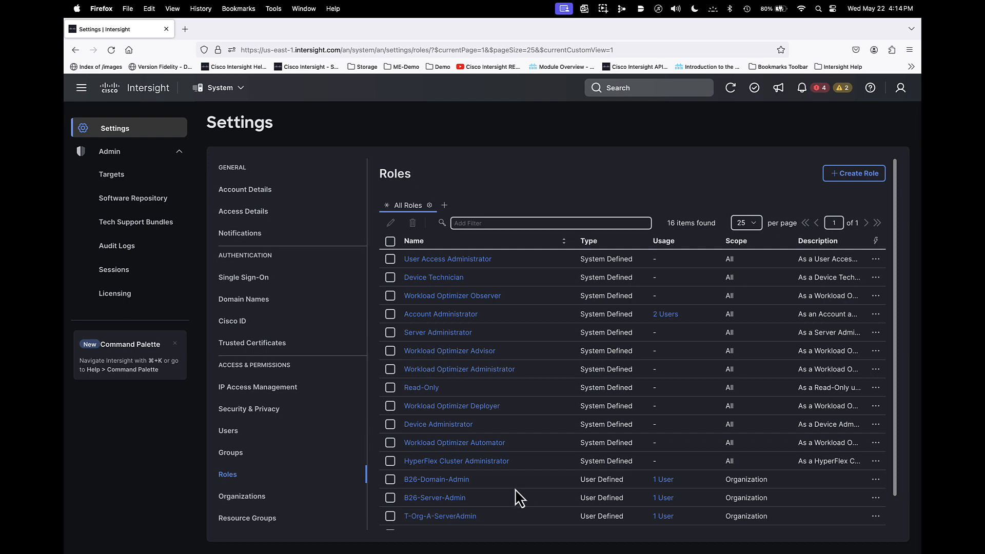
{"action": "scroll", "coordinate": [494, 490], "scroll_direction": "down", "scroll_amount": 2}
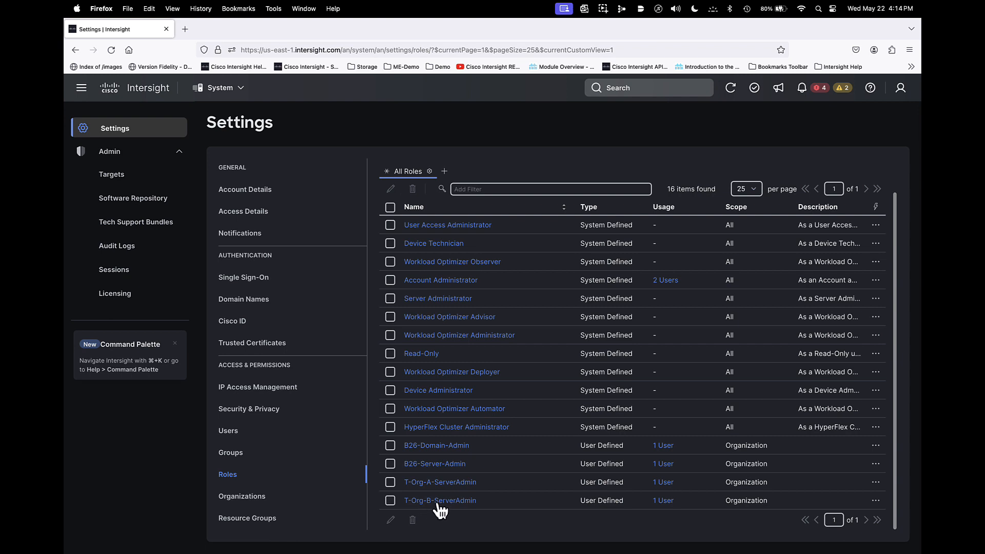
{"action": "left_click", "coordinate": [425, 485]}
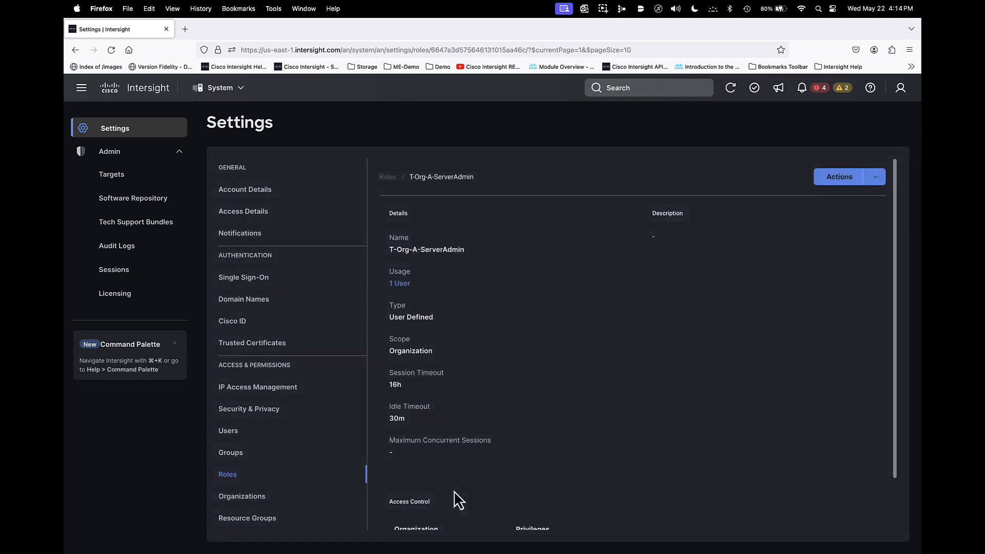
{"action": "scroll", "coordinate": [507, 488], "scroll_direction": "down", "scroll_amount": 2}
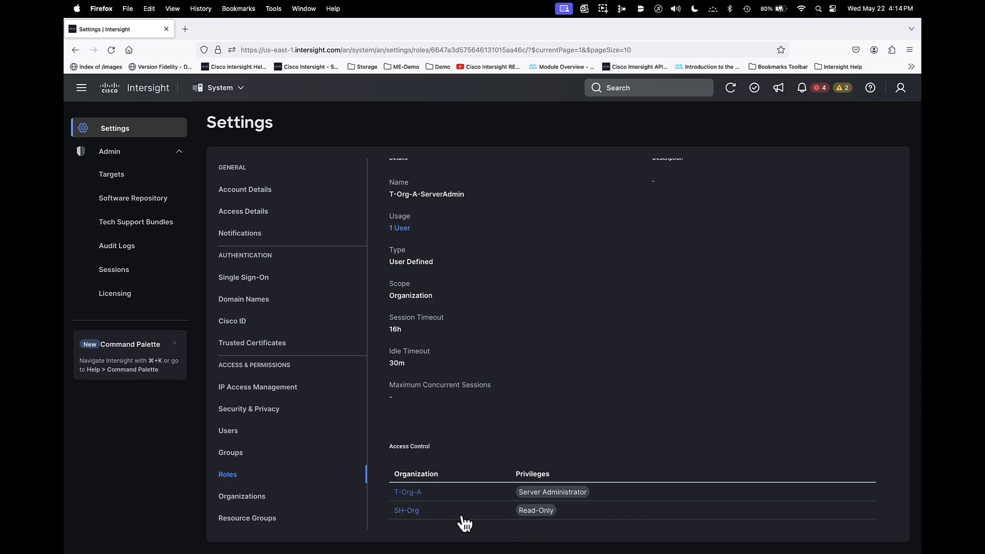
{"action": "scroll", "coordinate": [413, 521], "scroll_direction": "up", "scroll_amount": 2}
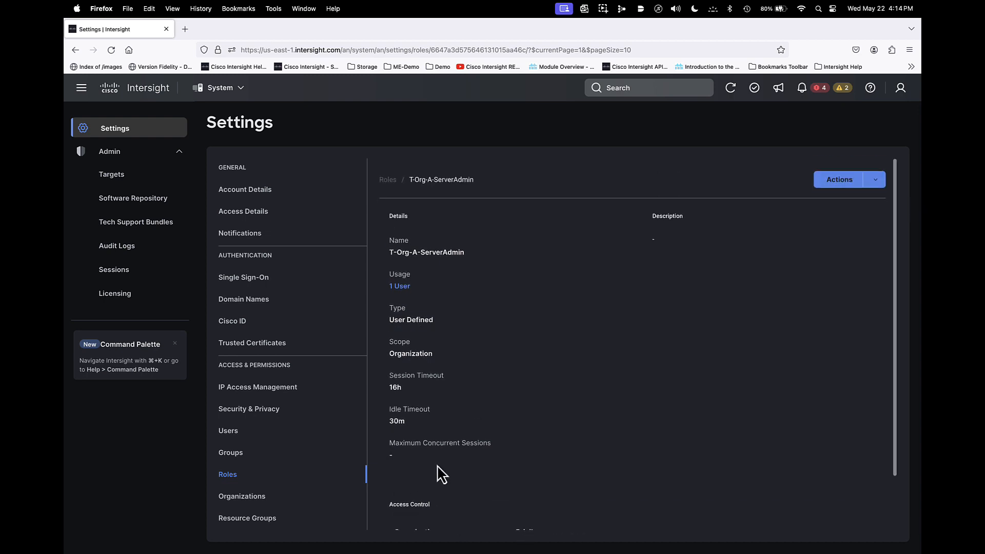
- Review the organizations and privileges in the T-Org-B-ServerAdmin role's access control
{"action": "left_click", "coordinate": [385, 177]}
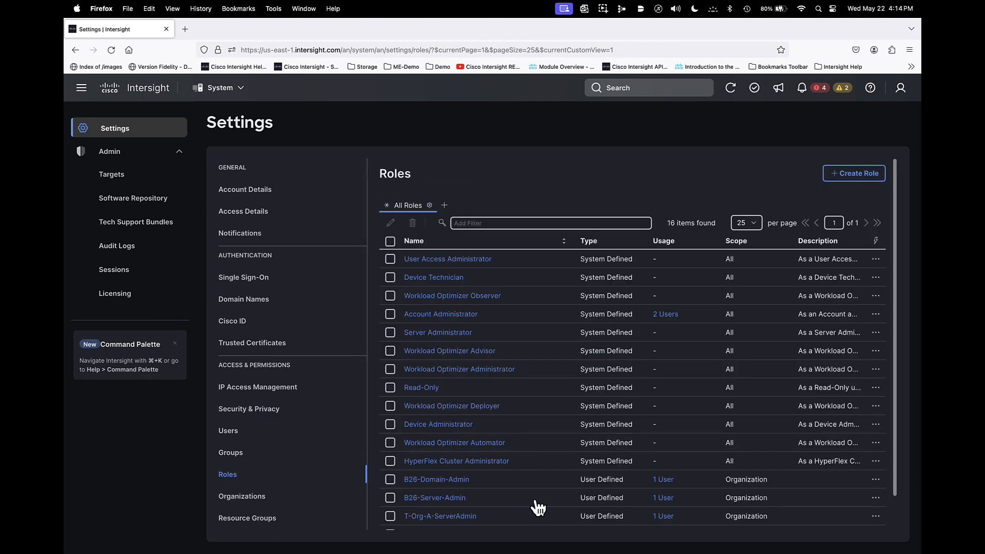
{"action": "scroll", "coordinate": [493, 521], "scroll_direction": "down", "scroll_amount": 2}
{"action": "left_click", "coordinate": [453, 504]}
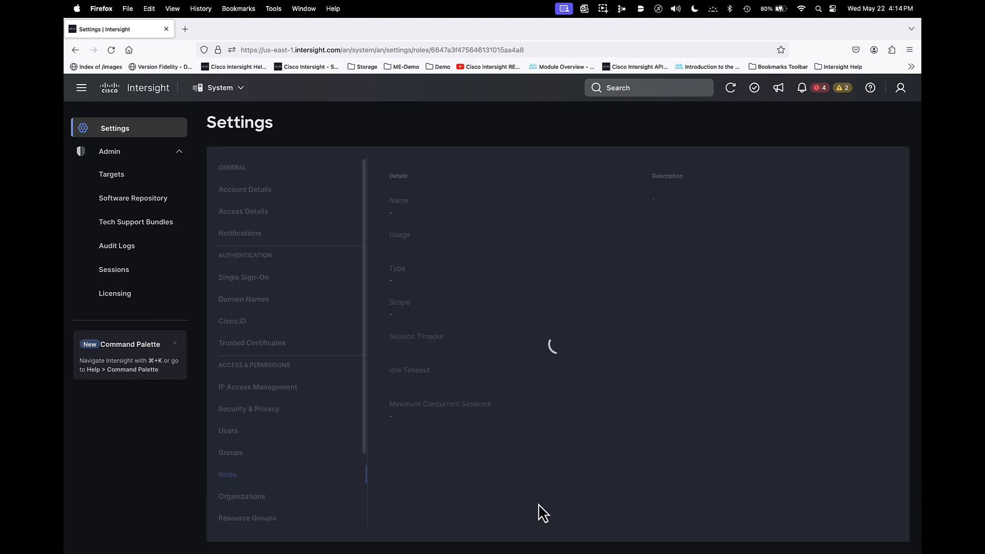
{"action": "scroll", "coordinate": [513, 500], "scroll_direction": "down", "scroll_amount": 3}
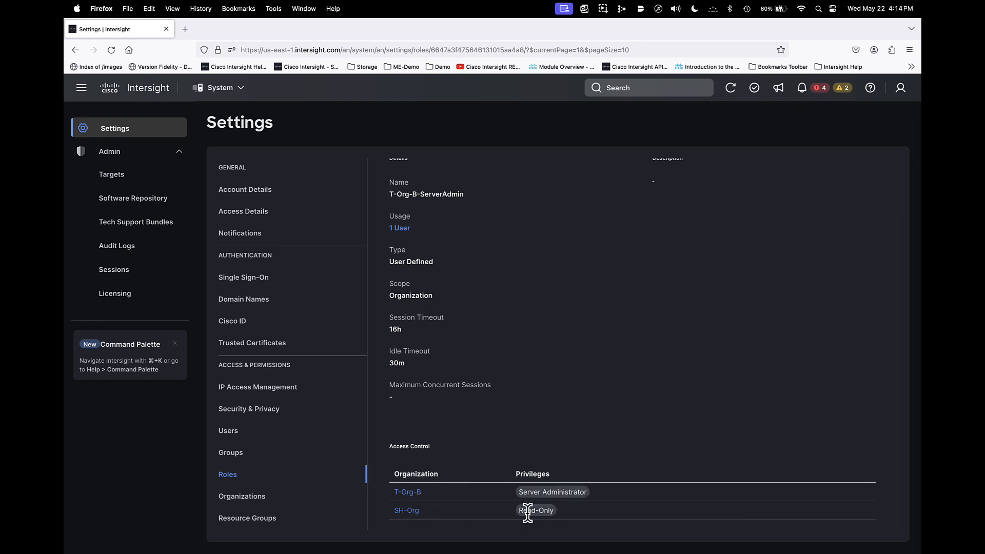
{"action": "scroll", "coordinate": [452, 482], "scroll_direction": "up", "scroll_amount": 2}
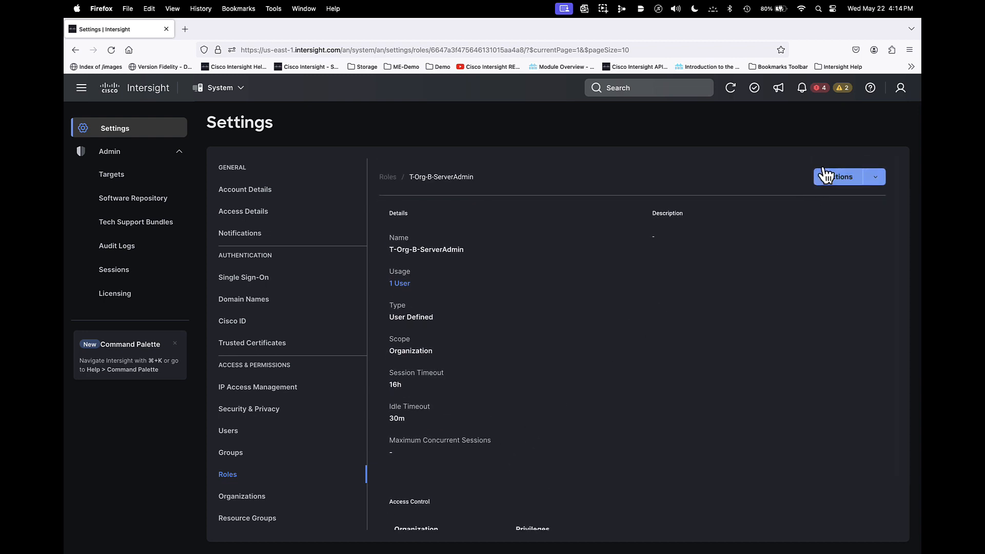
- Switch the session to the T-Org-A-ServerAdmin role within the same account and dismiss the last-login notice
{"action": "left_click", "coordinate": [902, 91]}
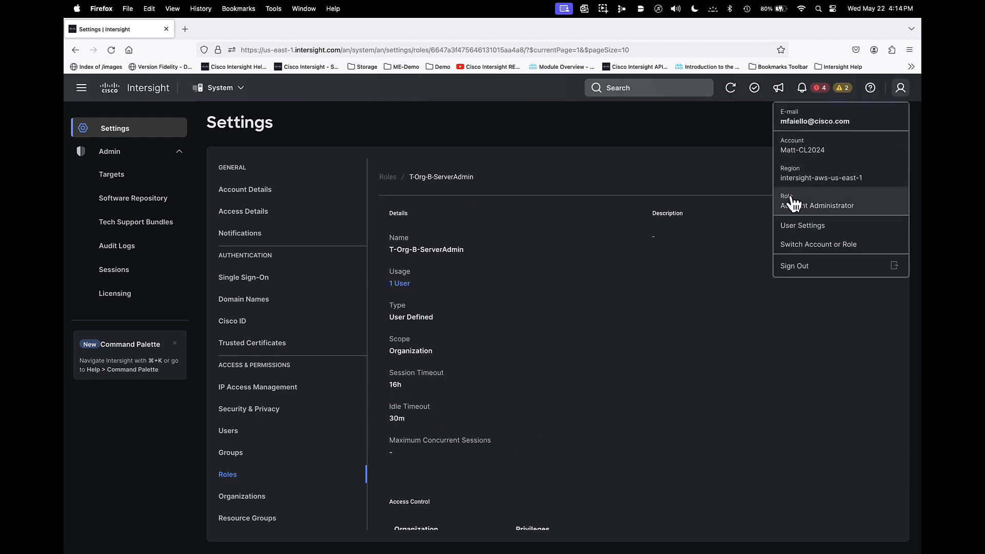
{"action": "left_click", "coordinate": [794, 246]}
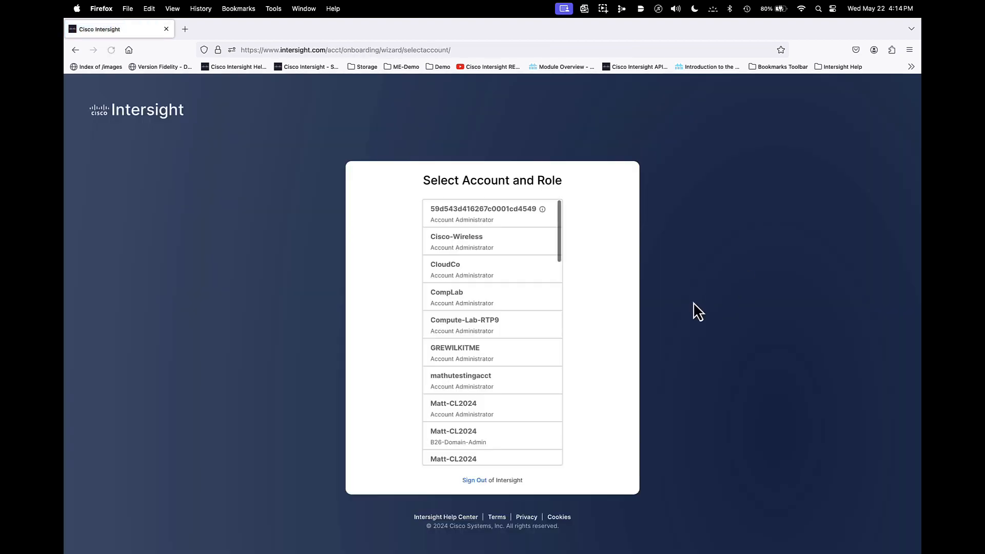
{"action": "scroll", "coordinate": [541, 349], "scroll_direction": "down", "scroll_amount": 5}
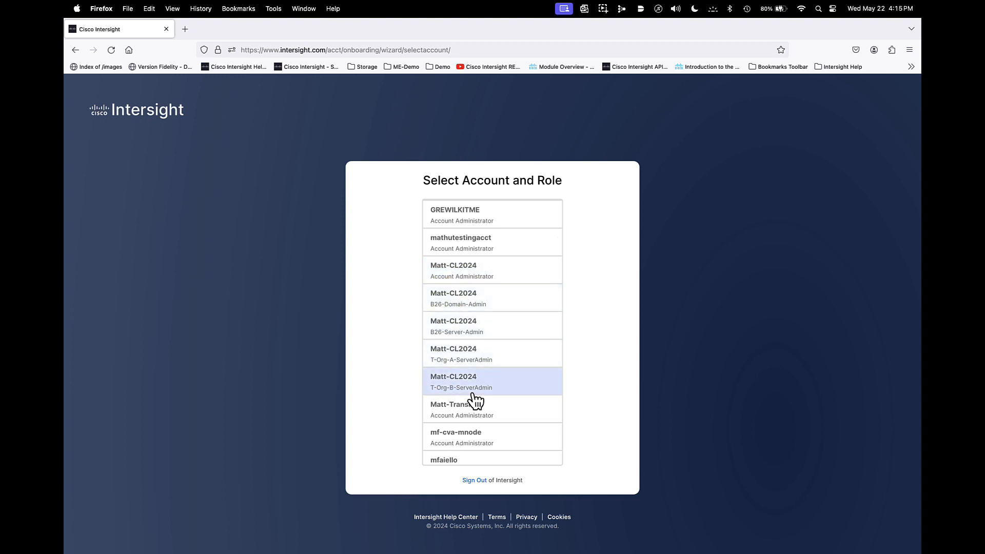
{"action": "left_click", "coordinate": [460, 365]}
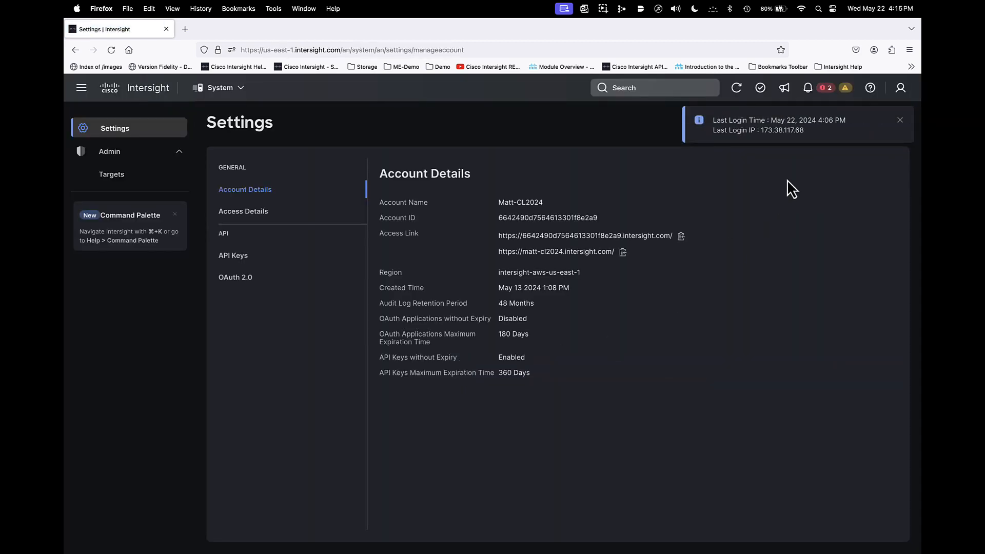
{"action": "left_click", "coordinate": [900, 120]}
- Review the servers accessible to the T-Org-A-ServerAdmin role in Infrastructure Service
{"action": "left_click", "coordinate": [226, 92]}
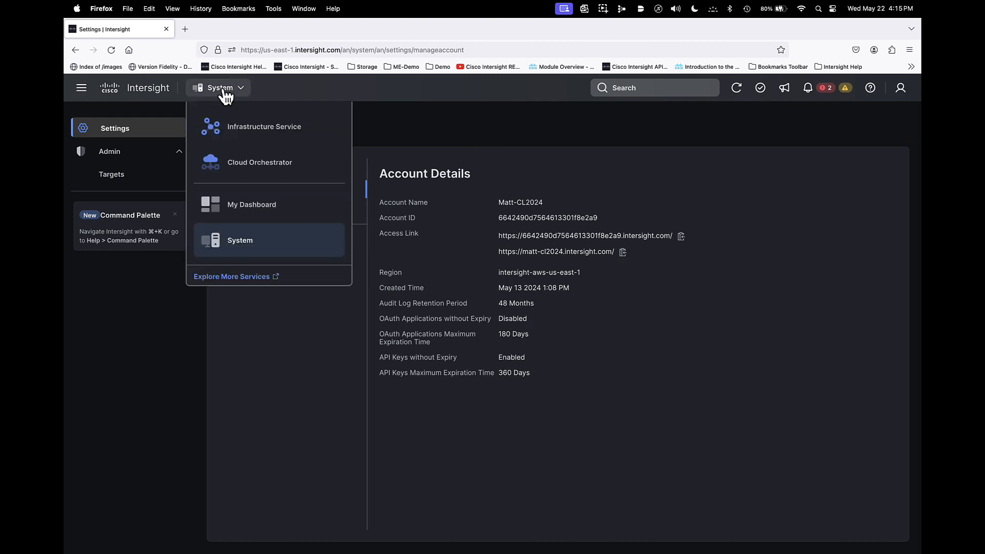
{"action": "left_click", "coordinate": [229, 131]}
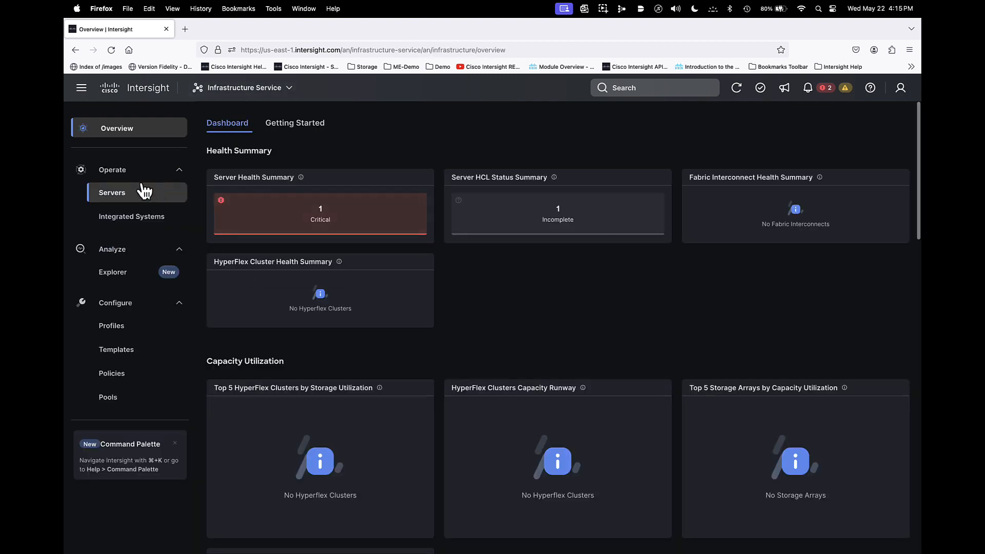
{"action": "left_click", "coordinate": [111, 193]}
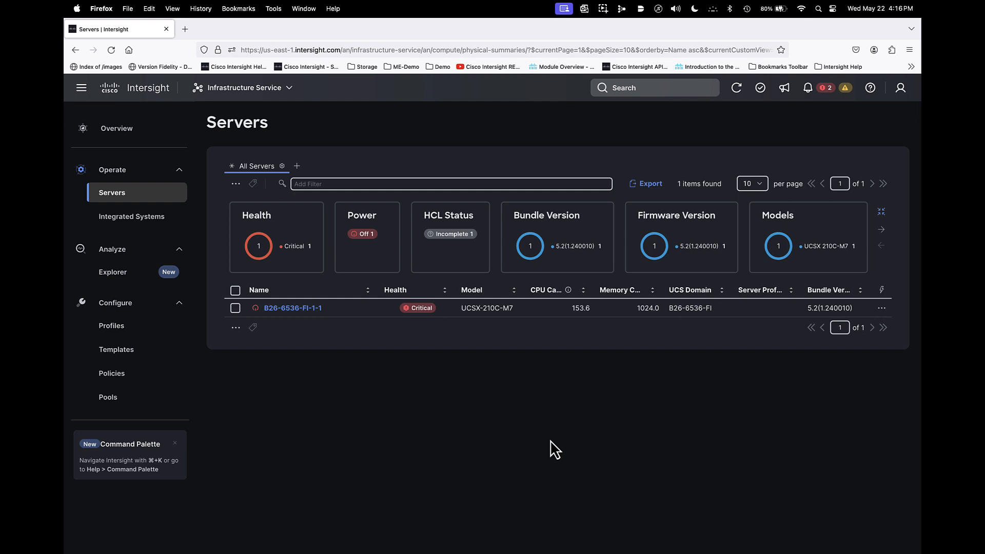
- In the compute configuration of server profile template T-Org-A-SP-Template, replace the T-Org-A-FW firmware policy with the shared SH-Org-FW policy
{"action": "left_click", "coordinate": [121, 351]}
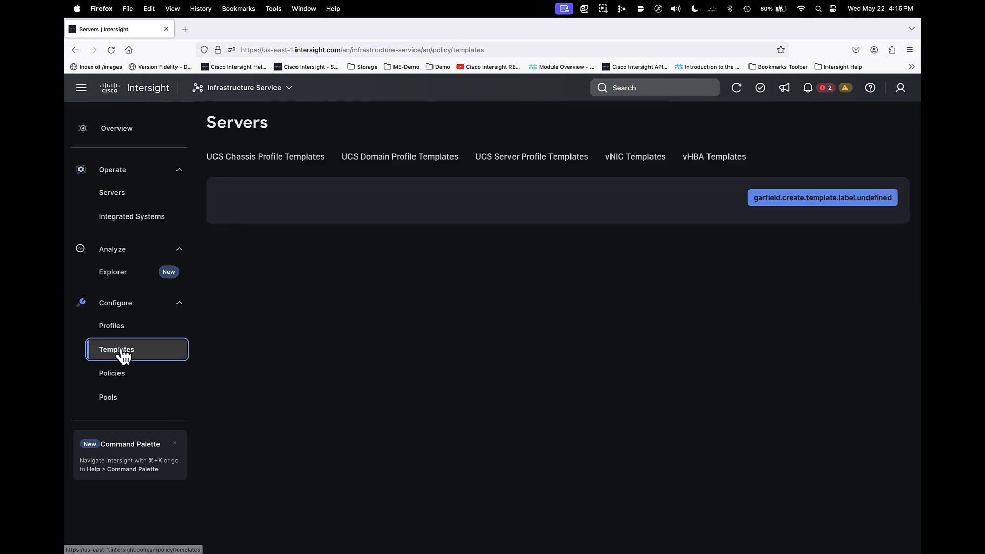
{"action": "left_click", "coordinate": [540, 159]}
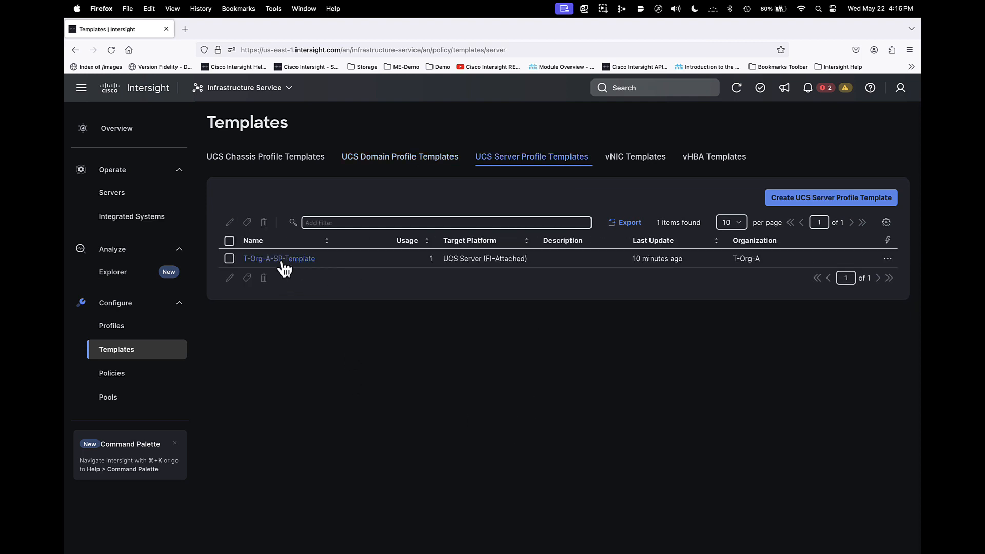
{"action": "left_click", "coordinate": [229, 260]}
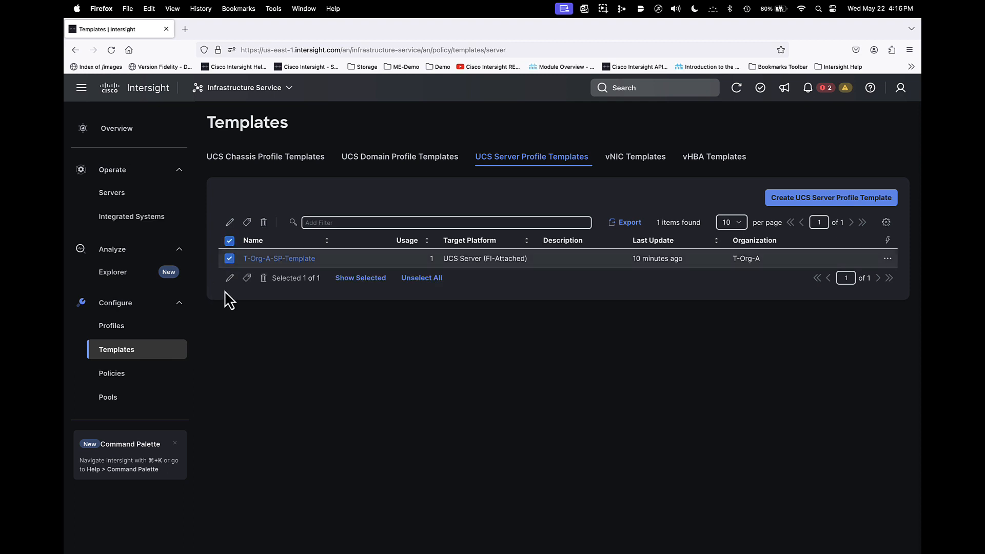
{"action": "left_click", "coordinate": [230, 279]}
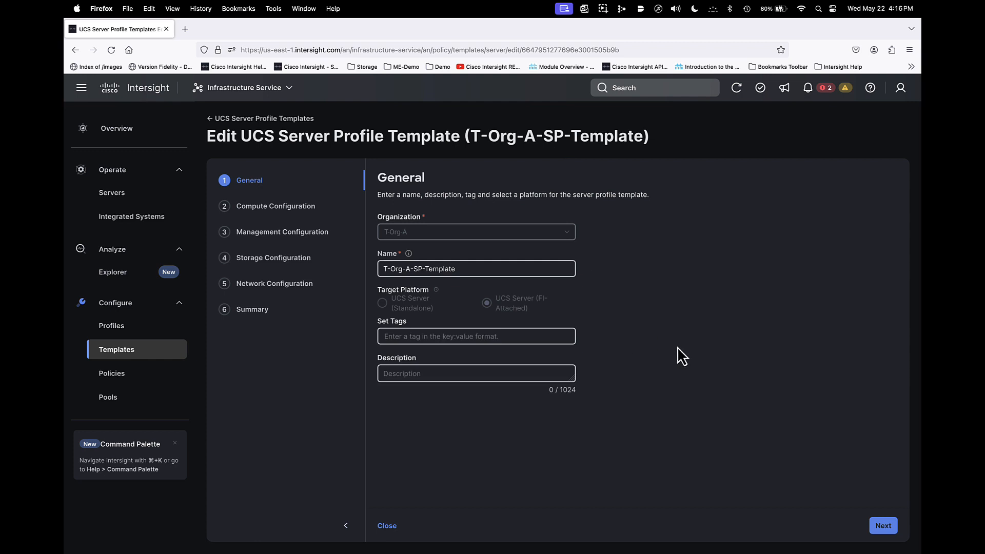
{"action": "left_click", "coordinate": [876, 524]}
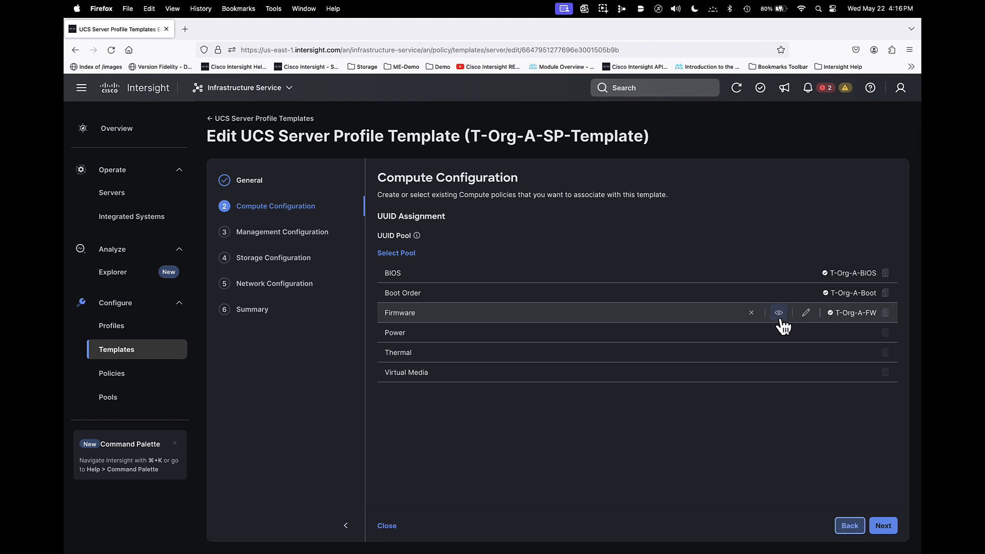
{"action": "left_click", "coordinate": [752, 315]}
{"action": "left_click", "coordinate": [605, 341]}
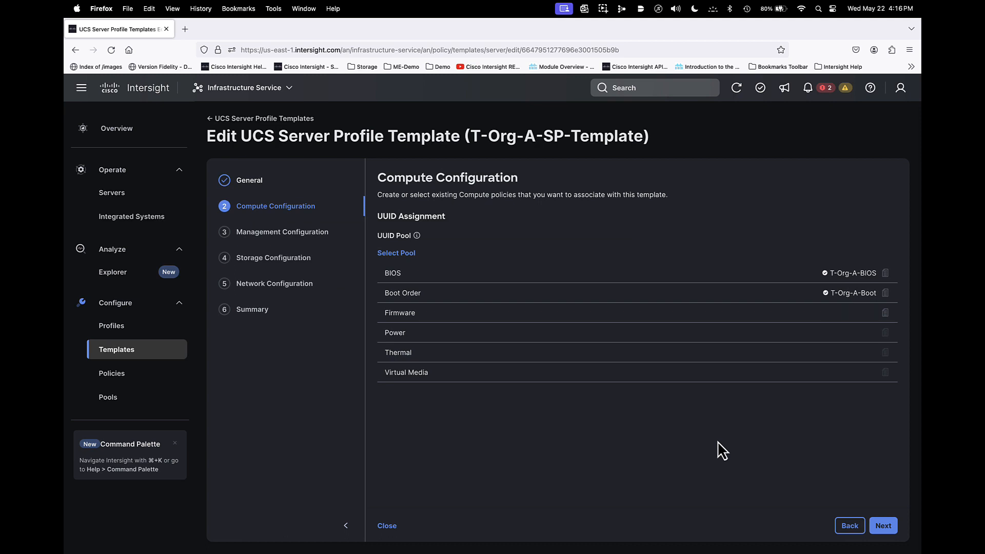
{"action": "left_click", "coordinate": [850, 314]}
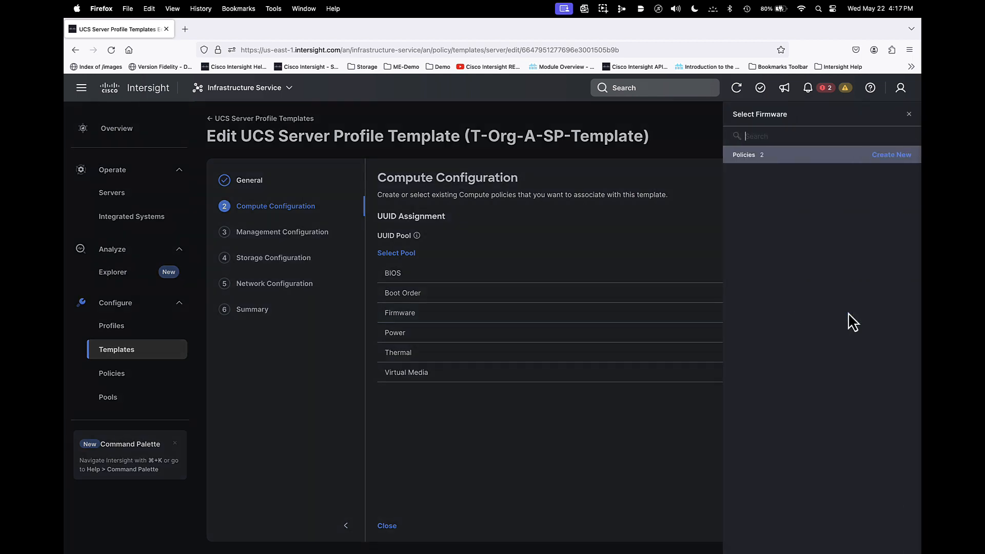
{"action": "left_click", "coordinate": [770, 211]}
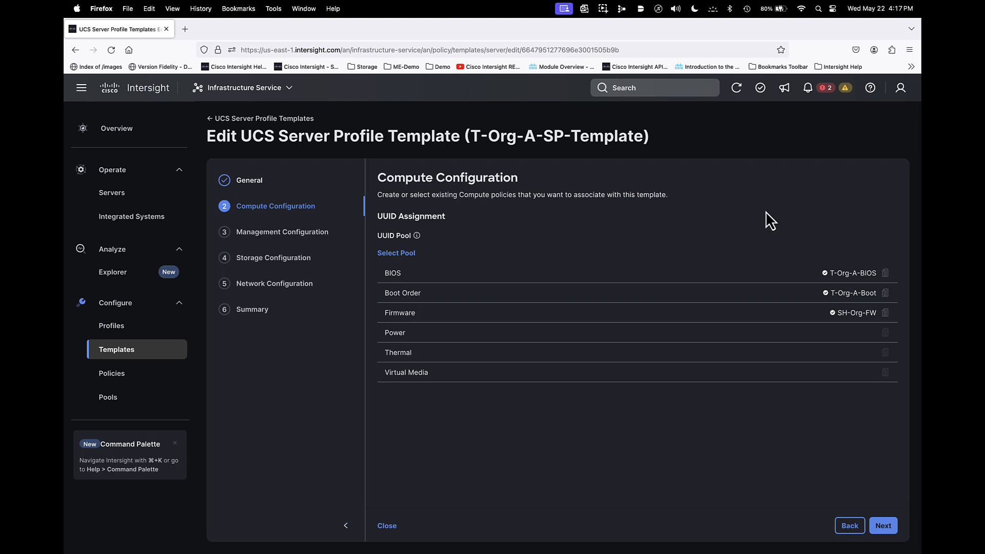
- View the details of the shared SH-Org-FW firmware policy, and close the template editor
{"action": "left_click", "coordinate": [884, 313]}
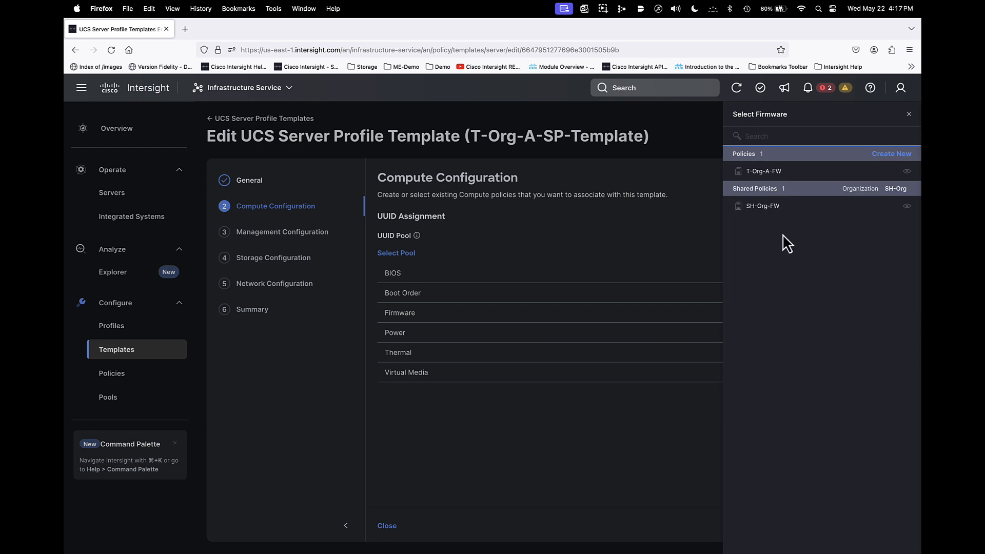
{"action": "left_click", "coordinate": [907, 206]}
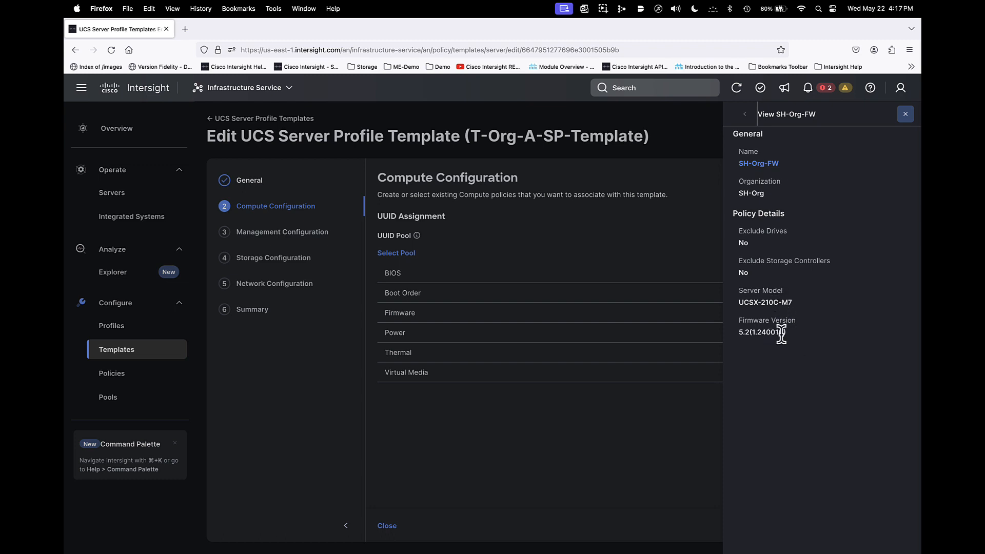
{"action": "left_click", "coordinate": [667, 425]}
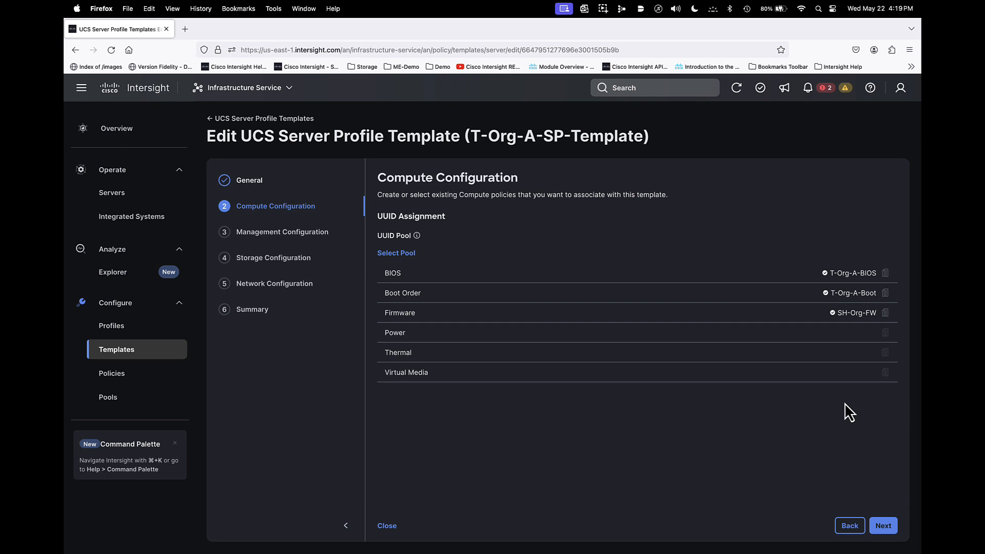
{"action": "left_click", "coordinate": [388, 526]}
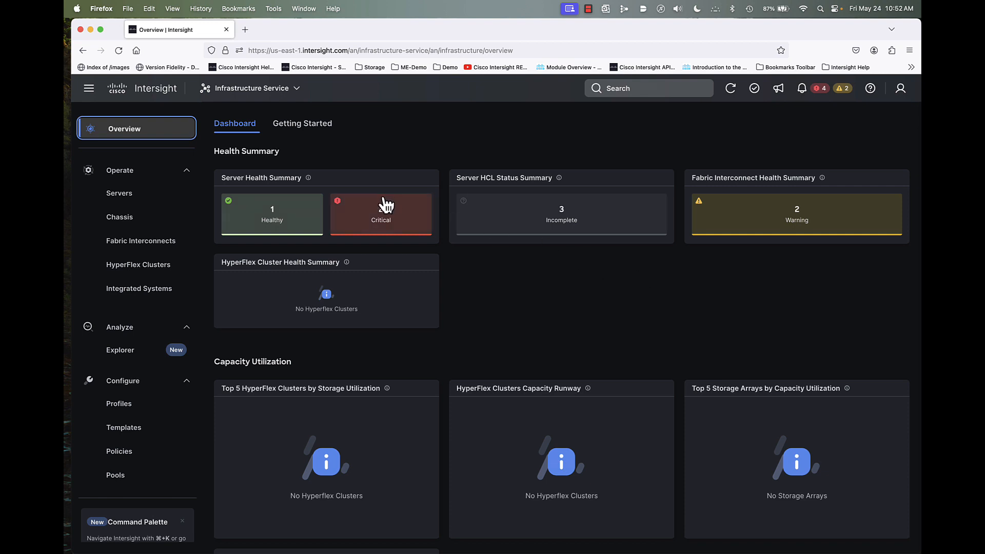
- Check which organizations can receive one Assign Later profile derived from SH-Org-DomainProfile-Template, and close without deriving
{"action": "left_click", "coordinate": [125, 429]}
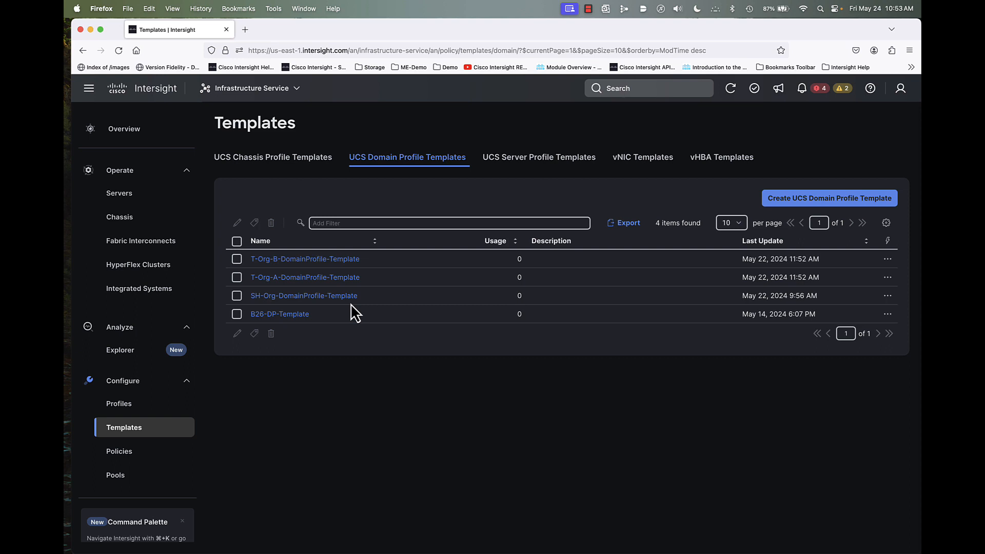
{"action": "left_click", "coordinate": [237, 296]}
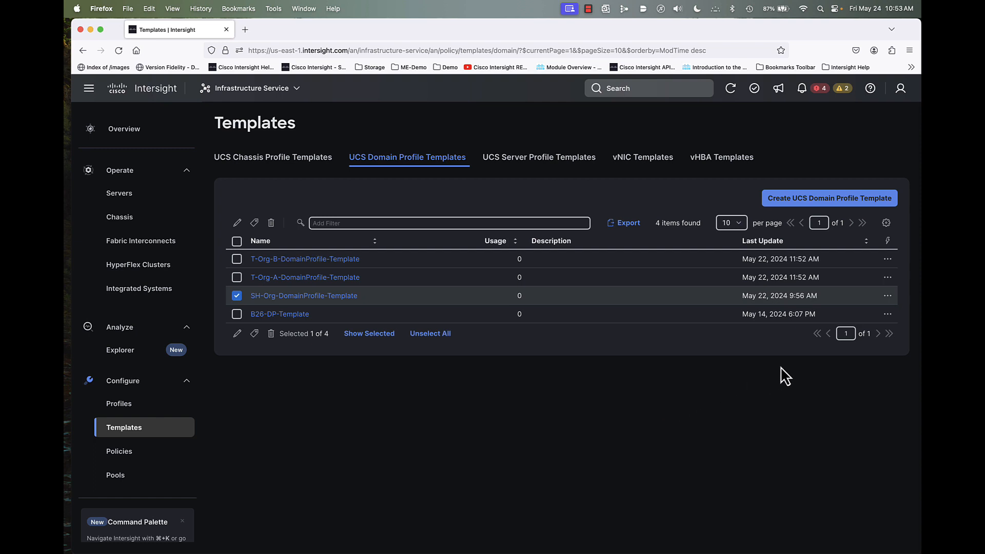
{"action": "left_click", "coordinate": [887, 296]}
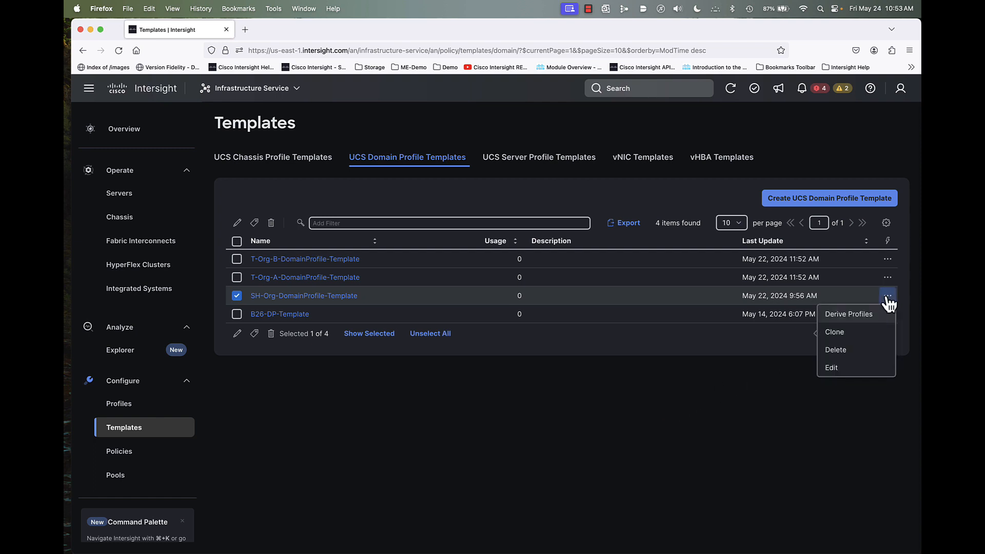
{"action": "left_click", "coordinate": [840, 320]}
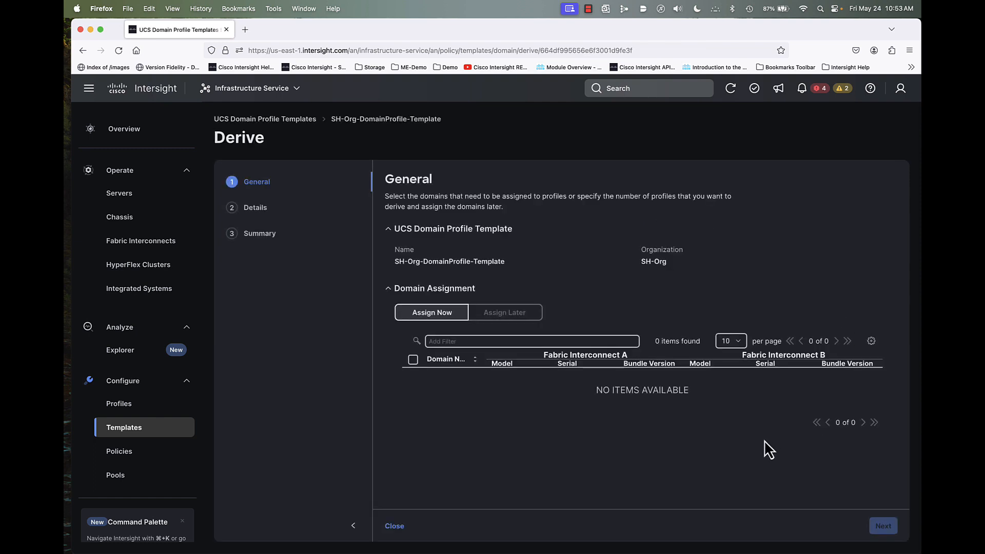
{"action": "left_click", "coordinate": [526, 313]}
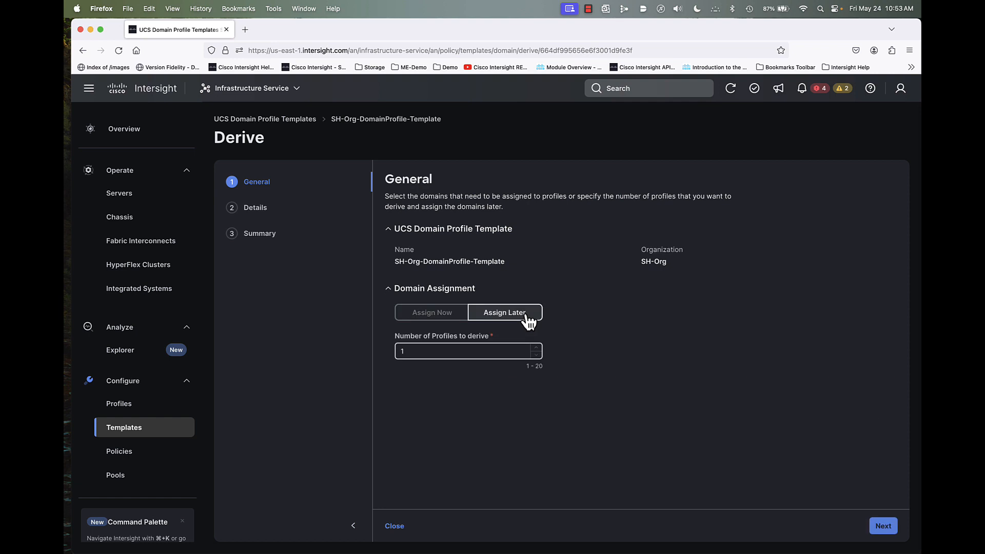
{"action": "left_click", "coordinate": [884, 527]}
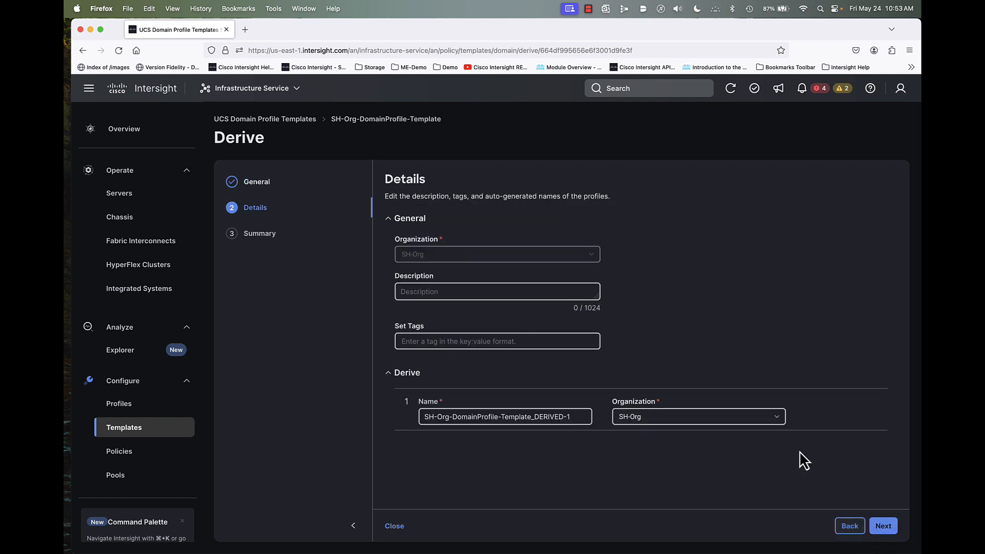
{"action": "left_click", "coordinate": [752, 422]}
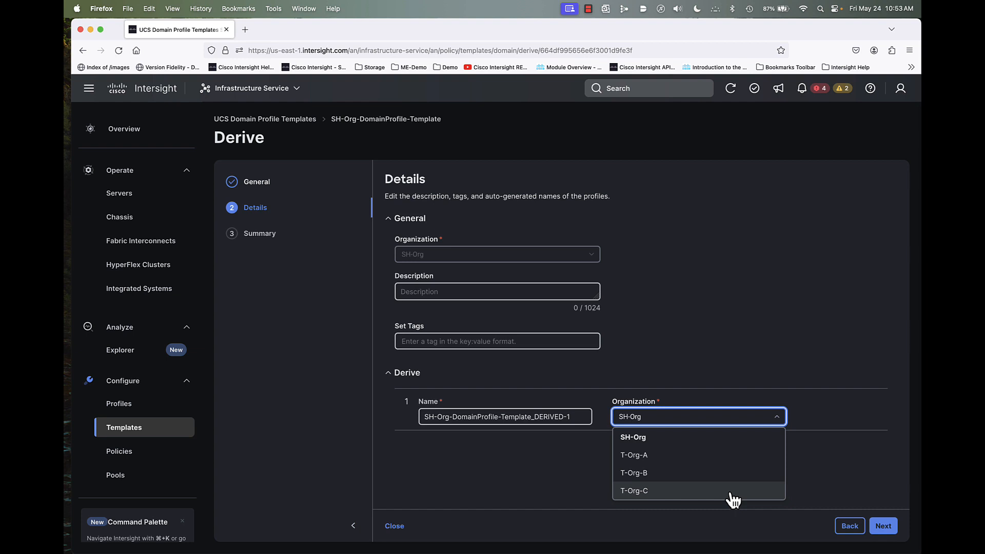
{"action": "left_click", "coordinate": [533, 485]}
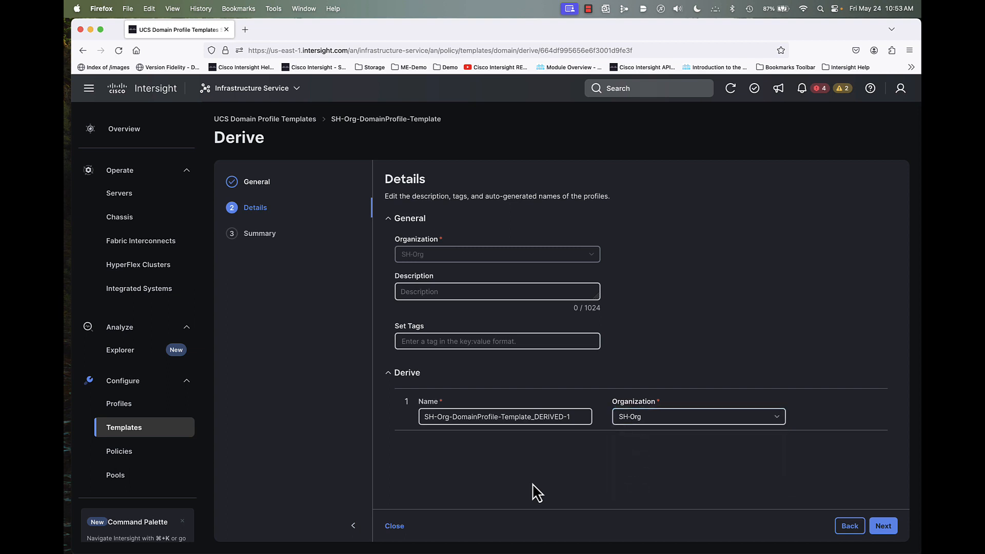
{"action": "left_click", "coordinate": [402, 532]}
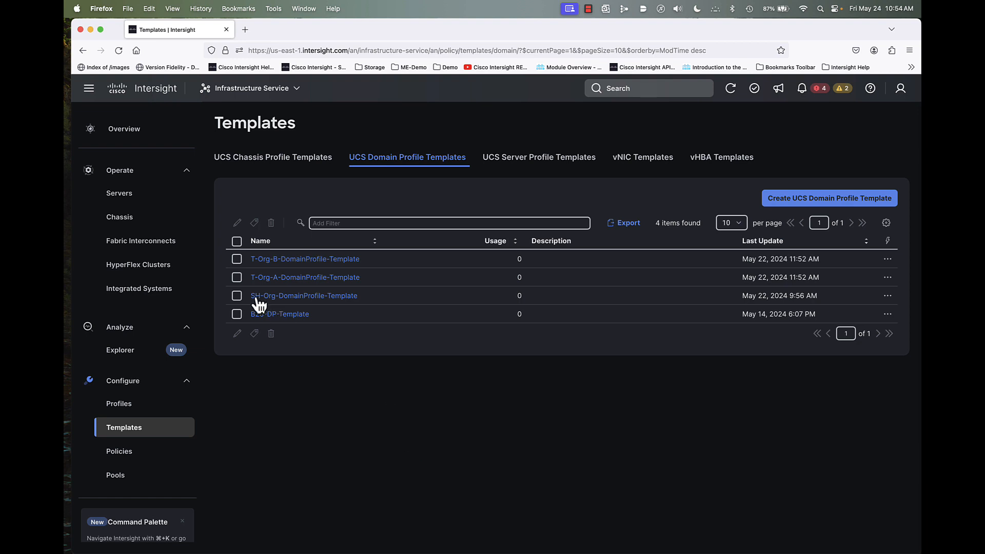
- Check which destination organizations are available for a single clone of SH-Org-DomainProfile-Template, and close without cloning
{"action": "left_click", "coordinate": [237, 296]}
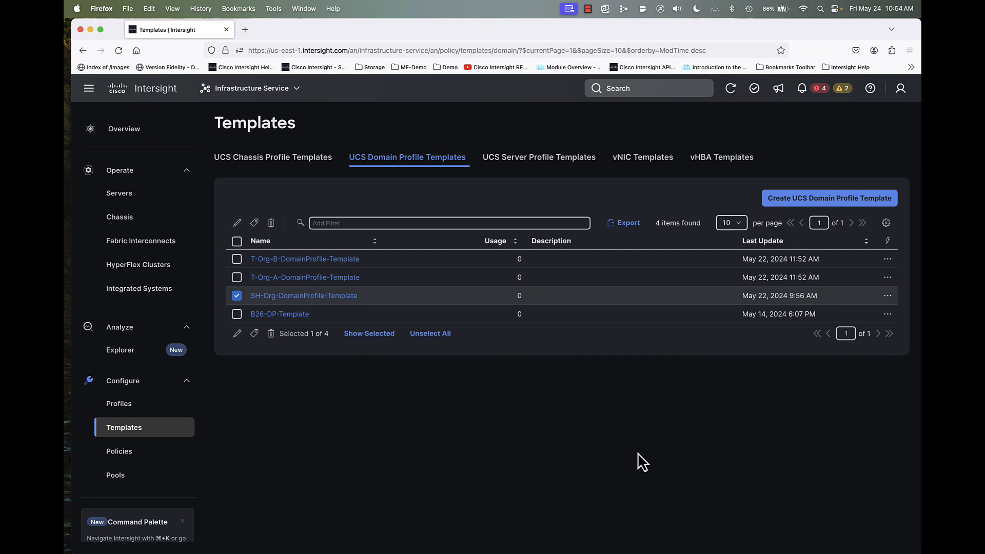
{"action": "left_click", "coordinate": [888, 297]}
{"action": "left_click", "coordinate": [837, 333]}
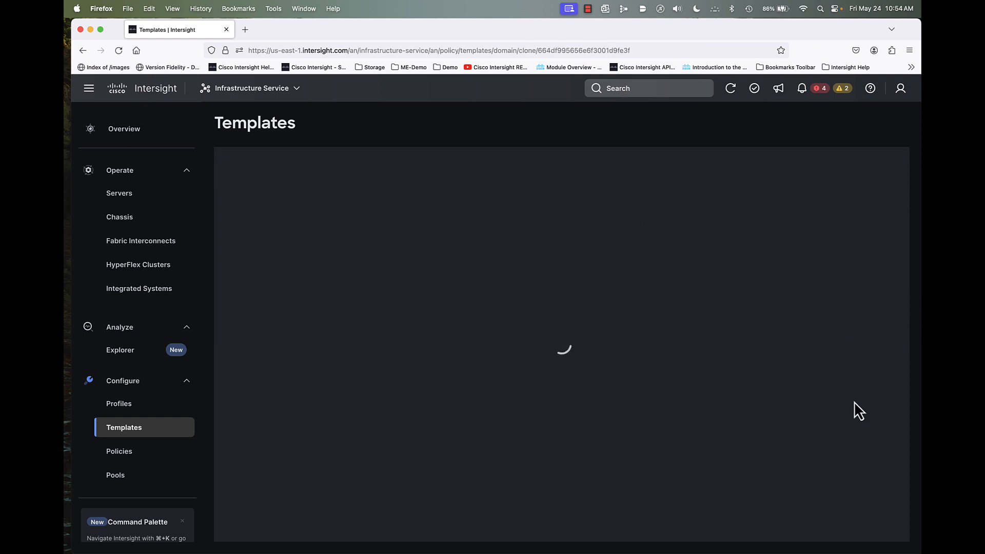
{"action": "left_click", "coordinate": [885, 528]}
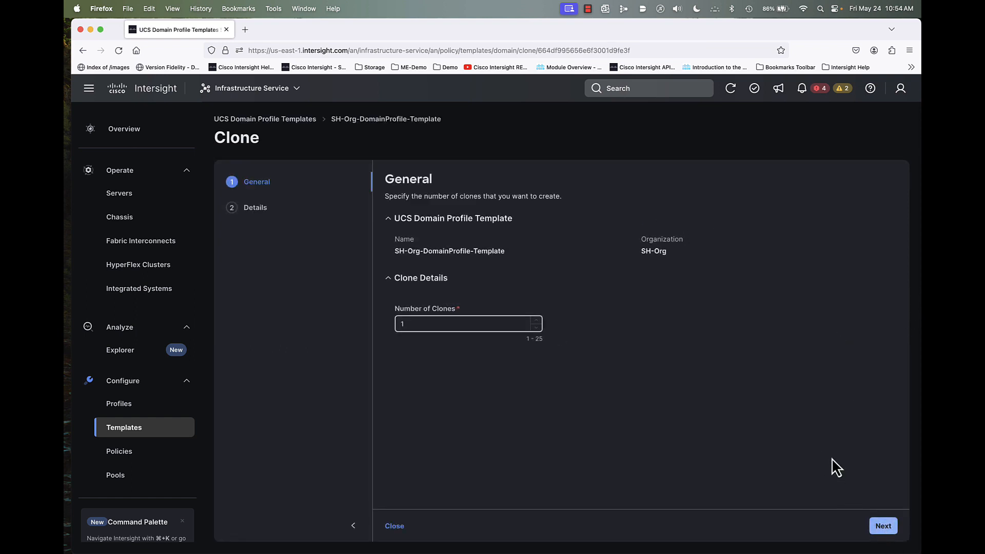
{"action": "left_click", "coordinate": [754, 424]}
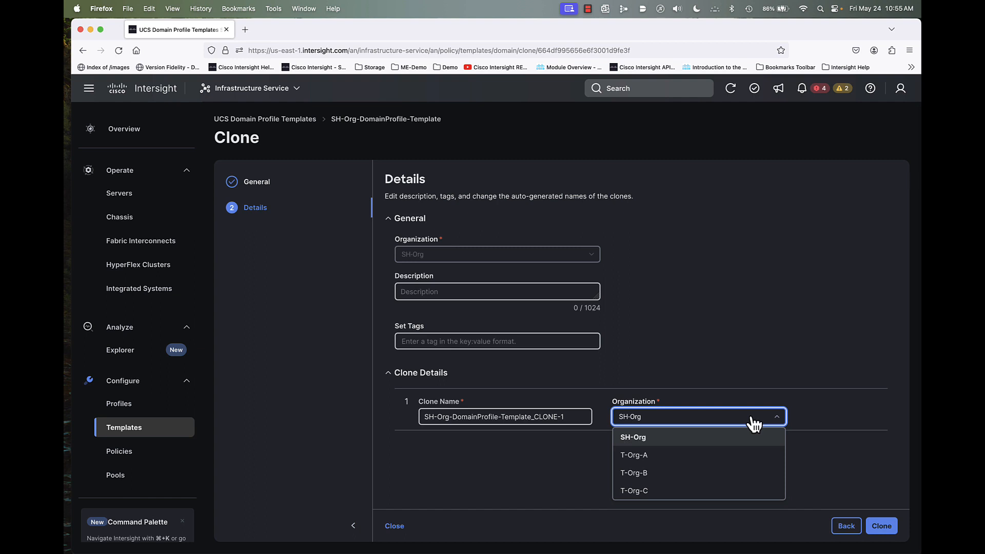
{"action": "left_click", "coordinate": [522, 464]}
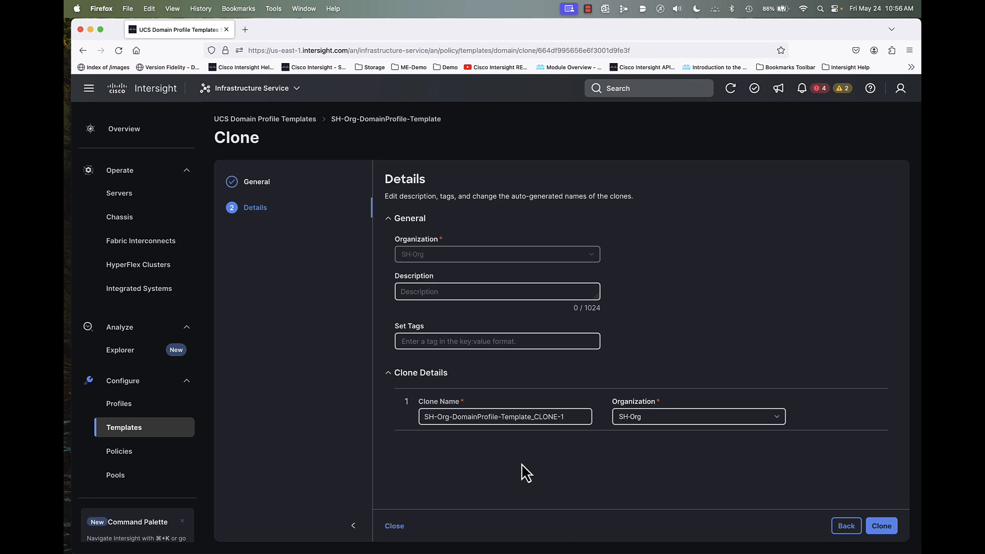
{"action": "left_click", "coordinate": [396, 527]}
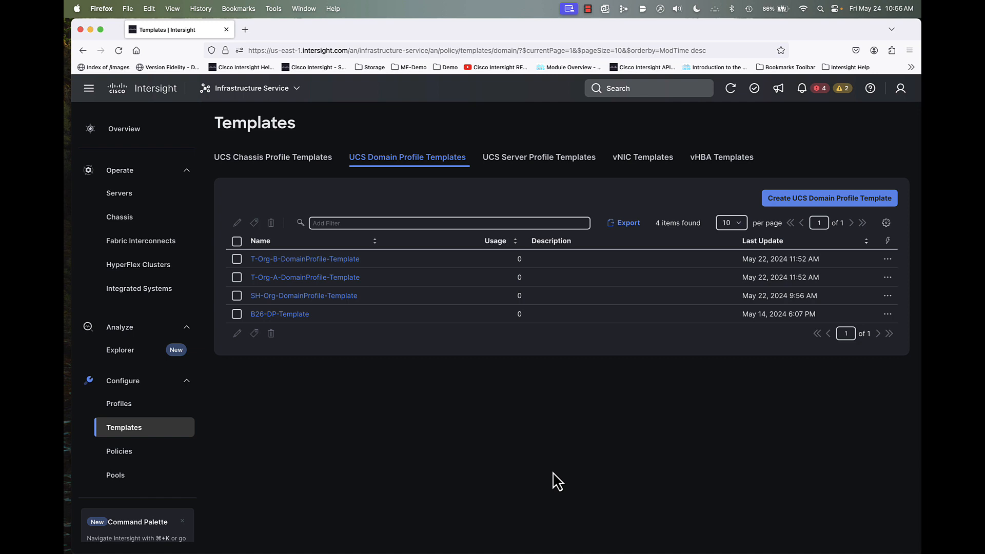
- Review the lists of UCS server profile, vNIC and vHBA templates, and return to the UCS server profile templates
{"action": "left_click", "coordinate": [553, 158]}
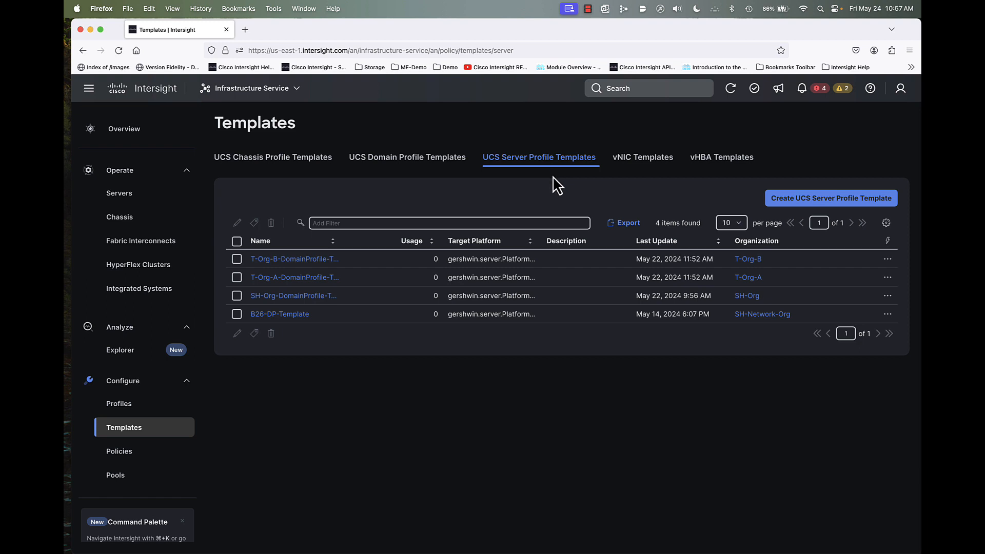
{"action": "left_click", "coordinate": [655, 159]}
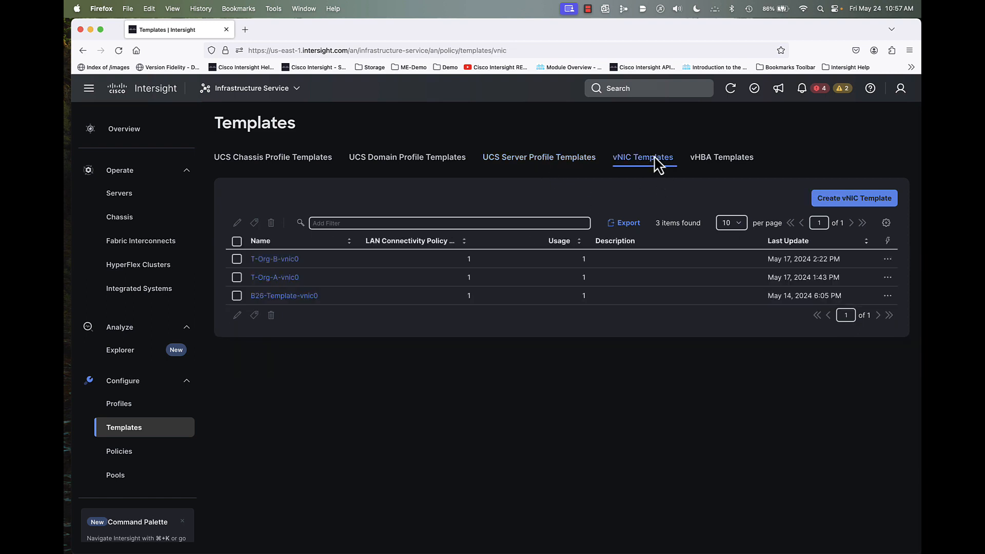
{"action": "left_click", "coordinate": [735, 159]}
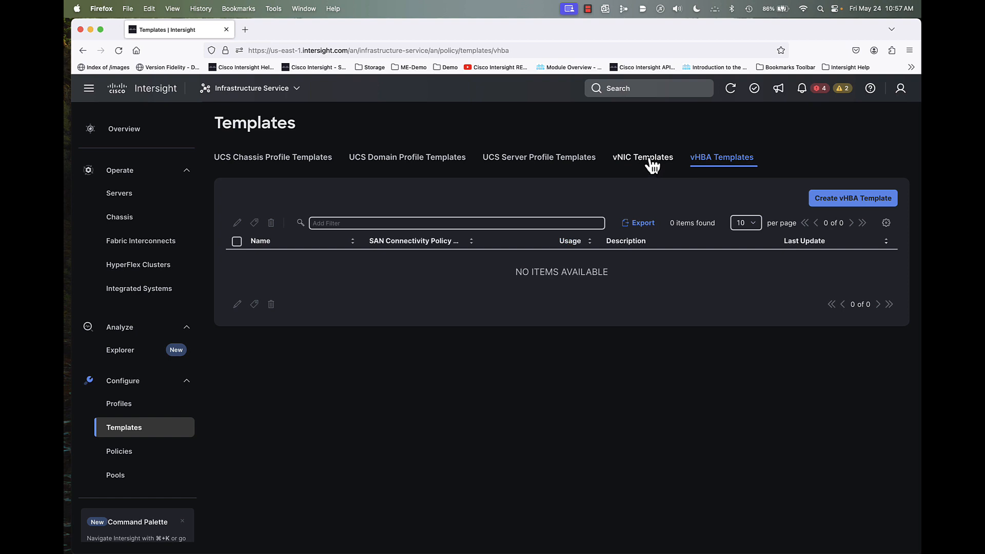
{"action": "left_click", "coordinate": [524, 164]}
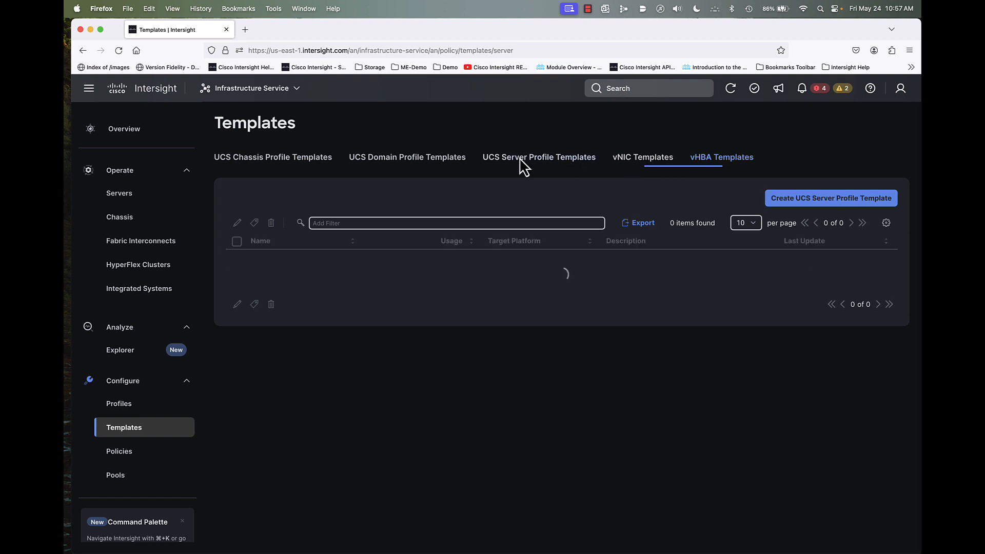